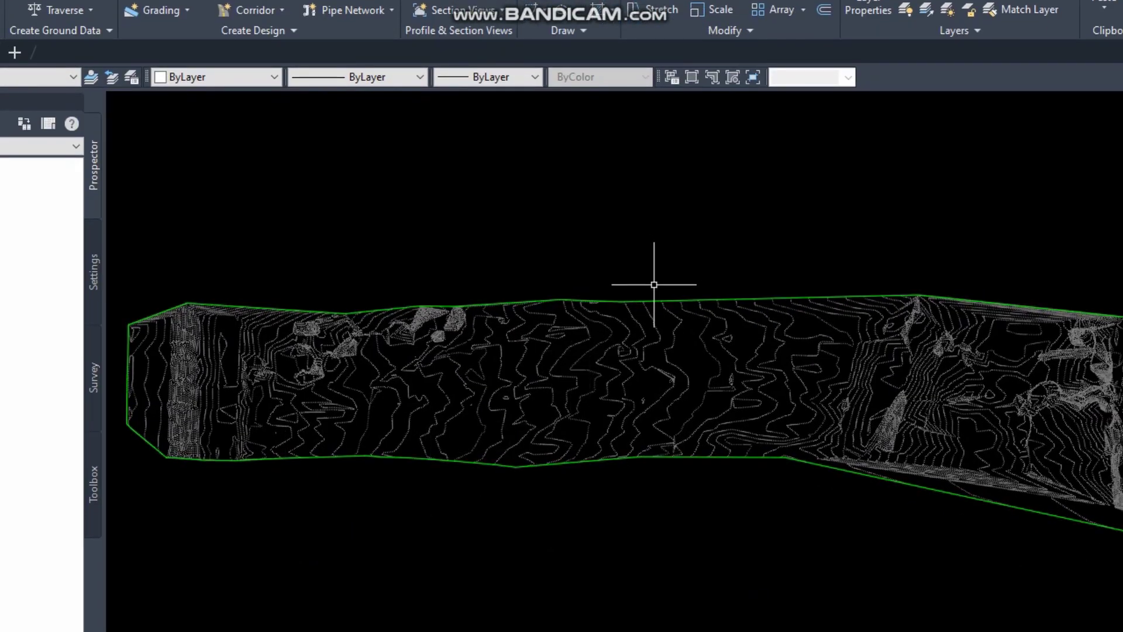
- Draw a straight road centerline across the surface from its left end to near its right end
click(584, 301)
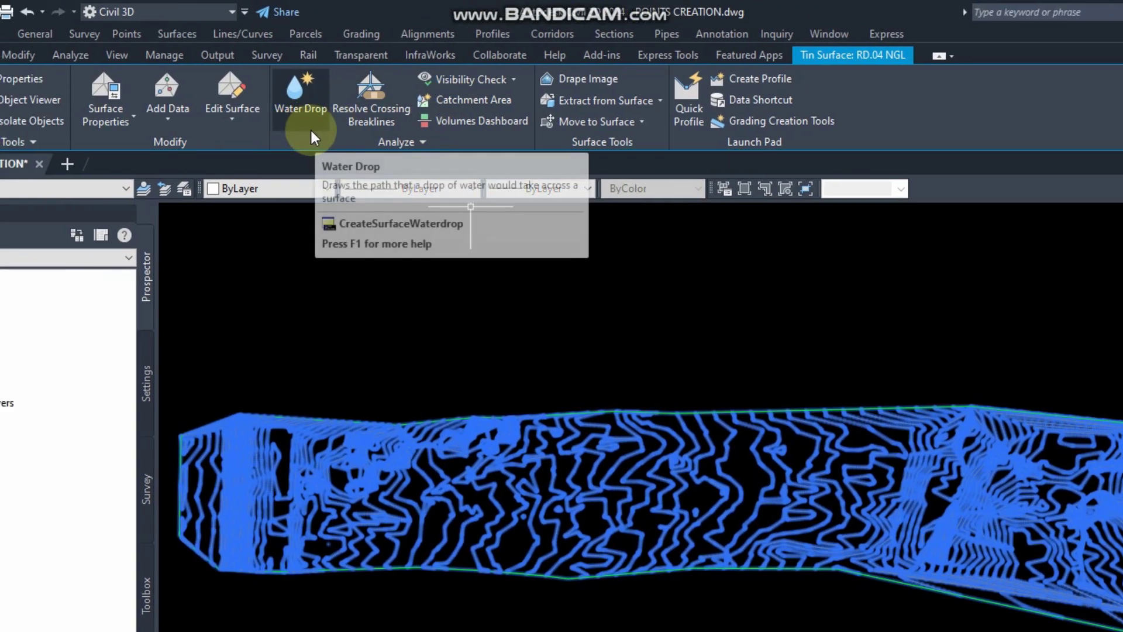
click(314, 134)
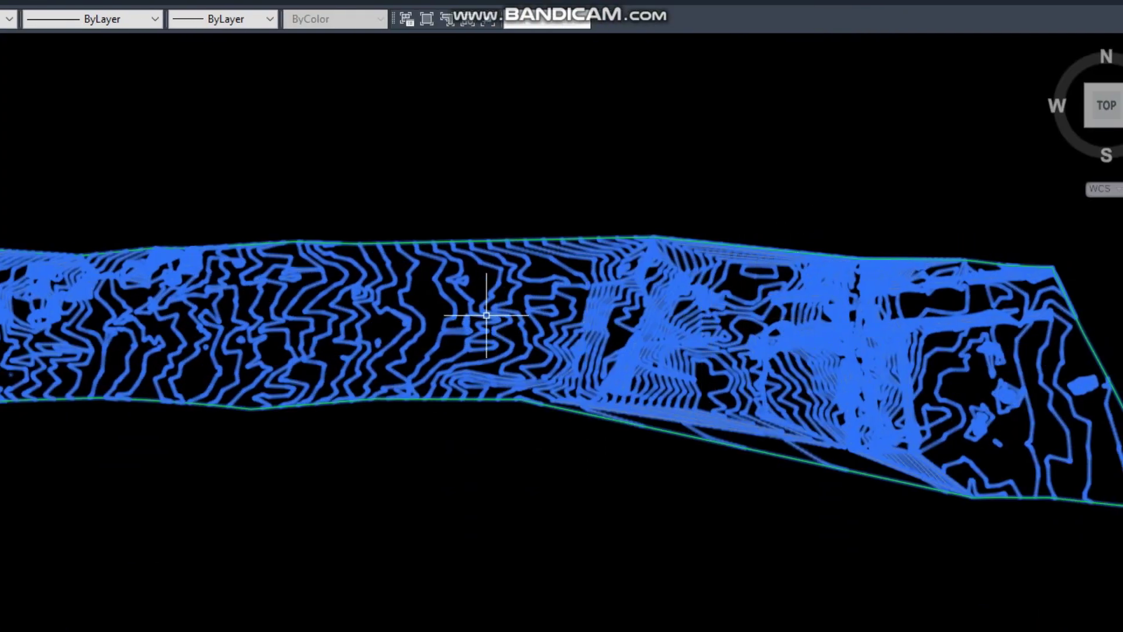
click(486, 315)
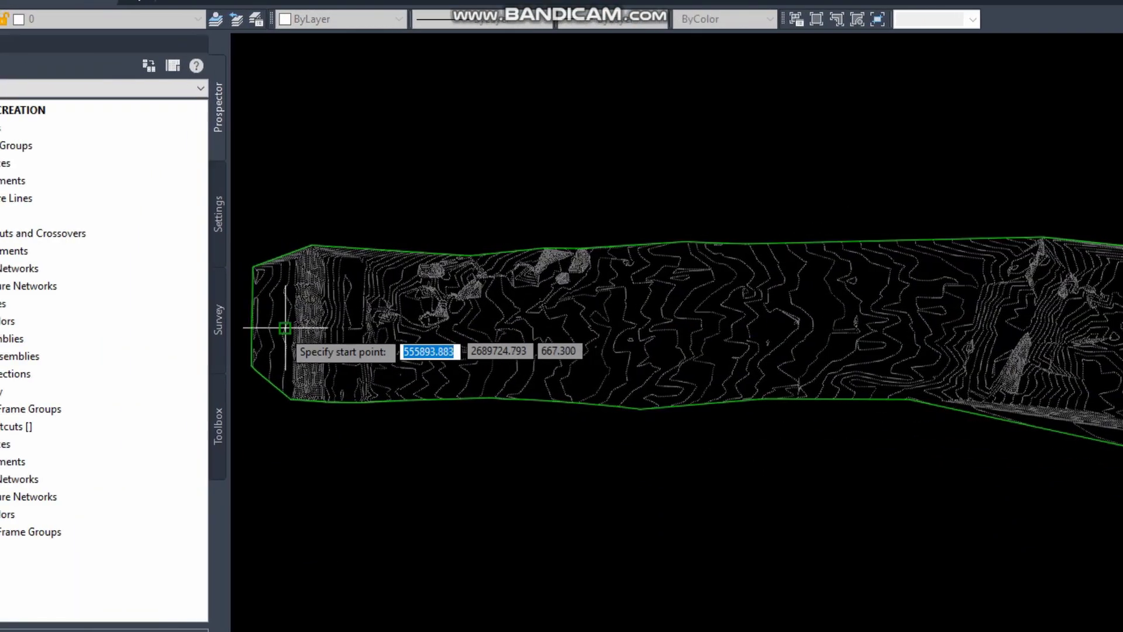
click(281, 335)
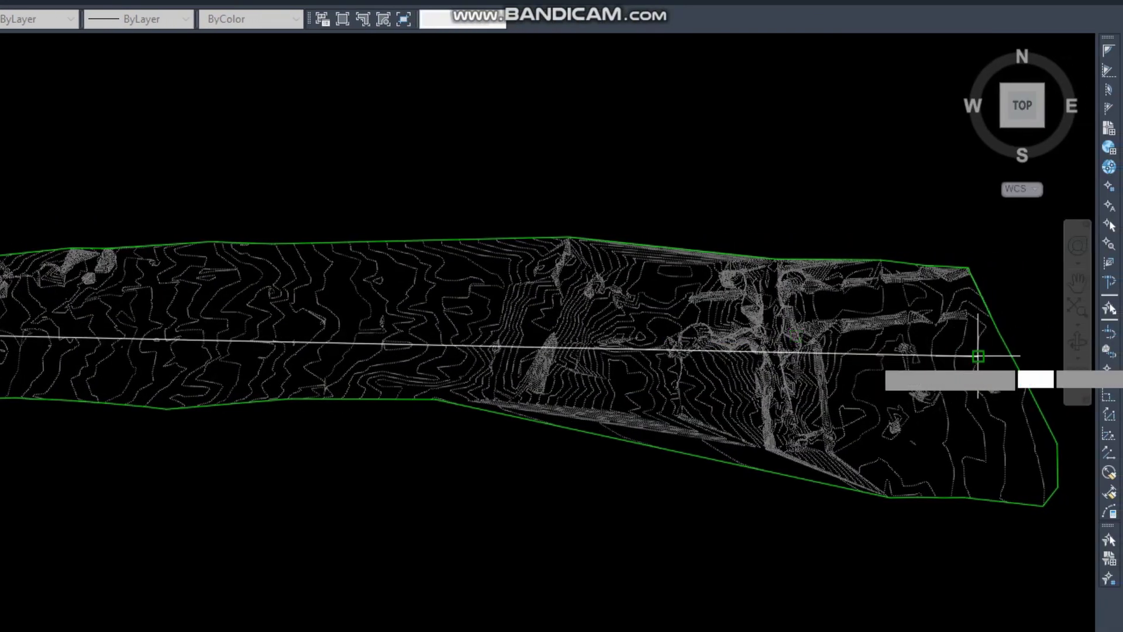
click(984, 360)
key(Return)
click(281, 338)
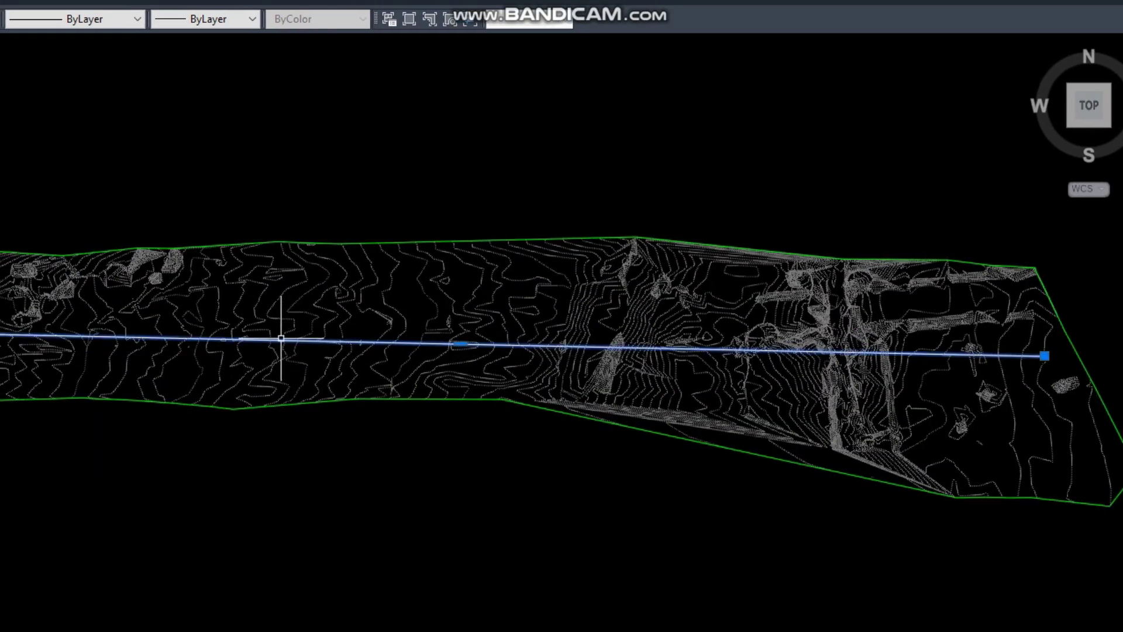
key(Escape)
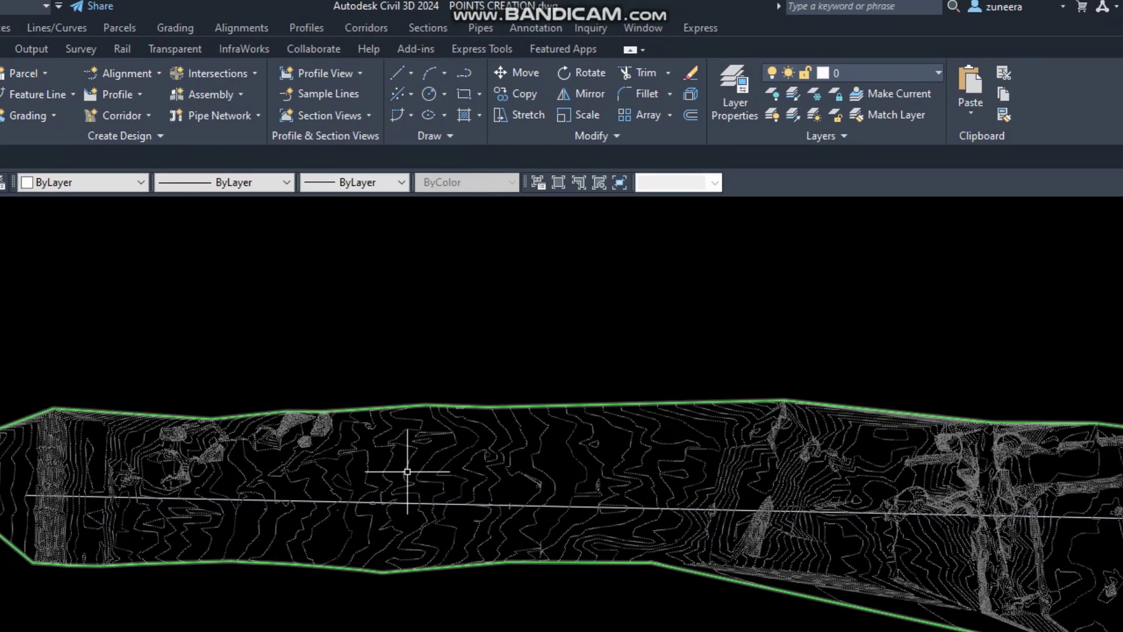
- Offset the centerline 4 units above and below to create the two road edge lines
text(o)
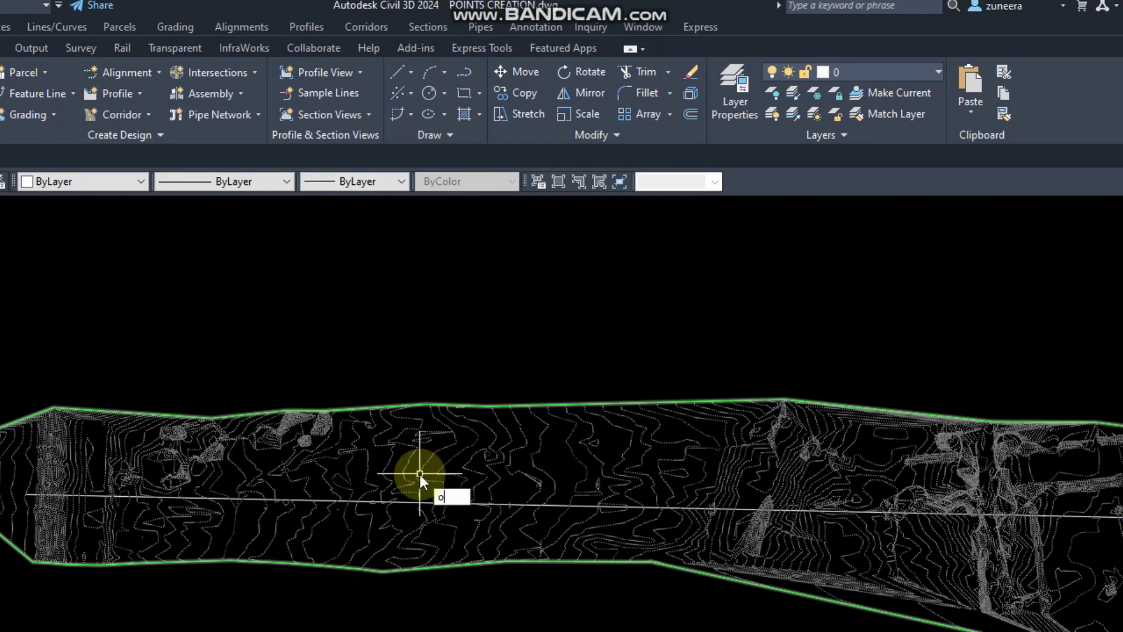
key(Return)
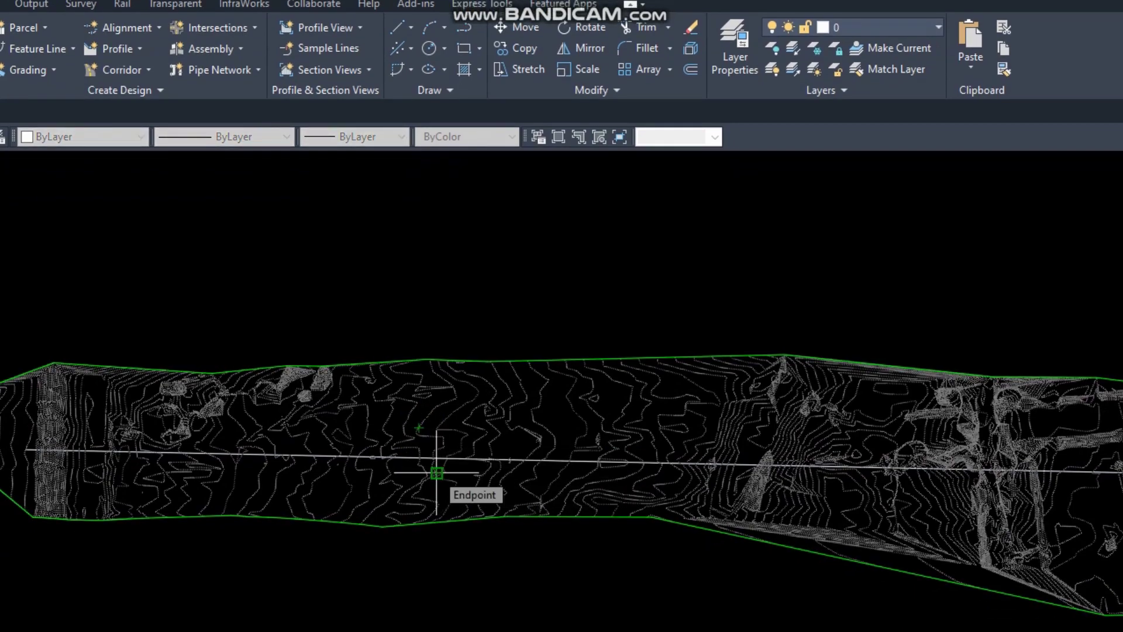
text(4)
key(Return)
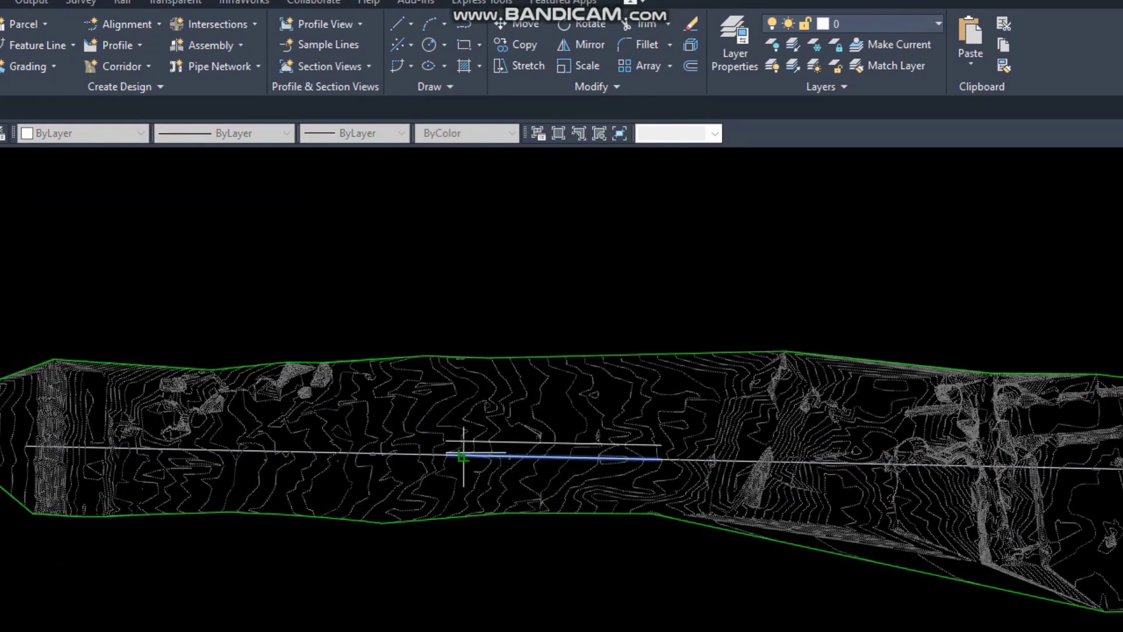
click(462, 458)
click(489, 398)
click(459, 461)
click(453, 493)
key(Escape)
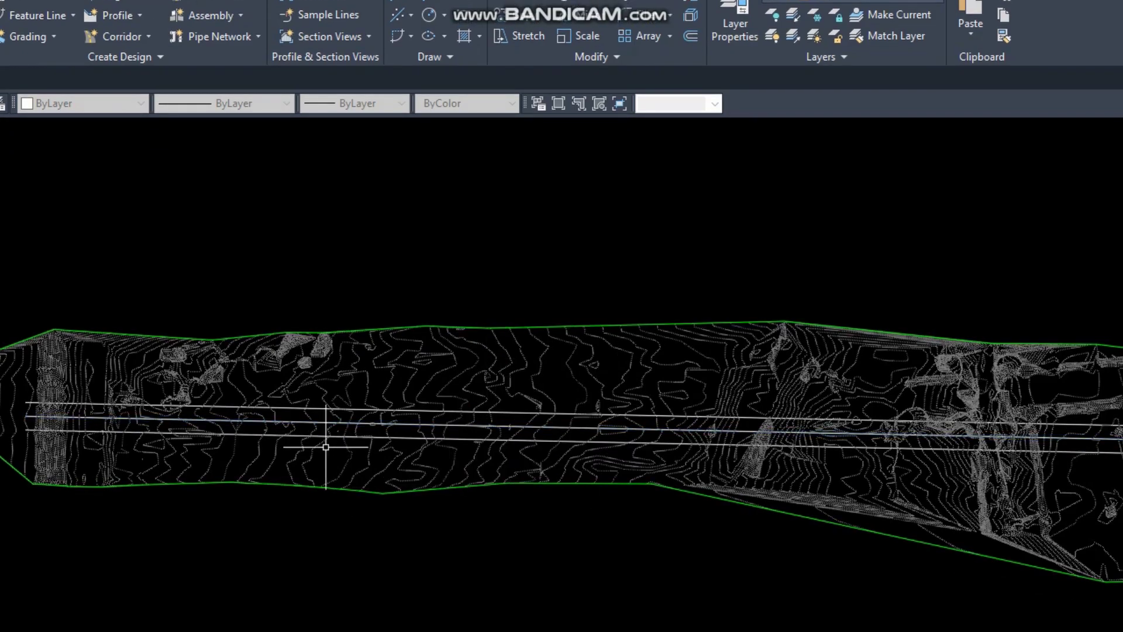
scroll(305, 460, up, 4)
click(307, 435)
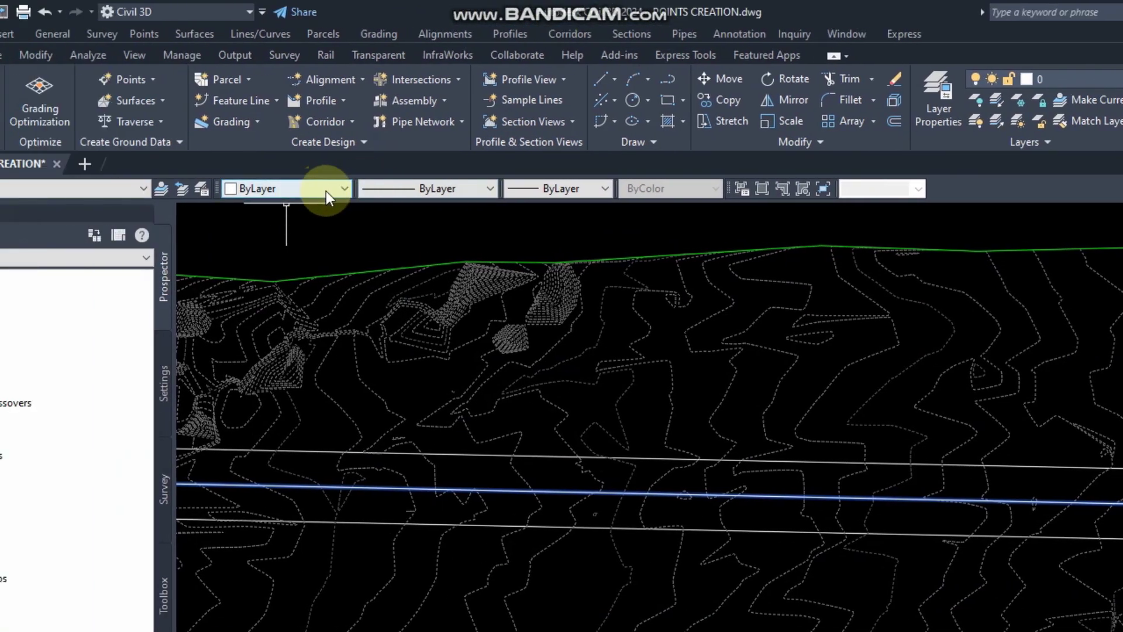
- Make the centerline red with the CENTER2 linetype
click(121, 99)
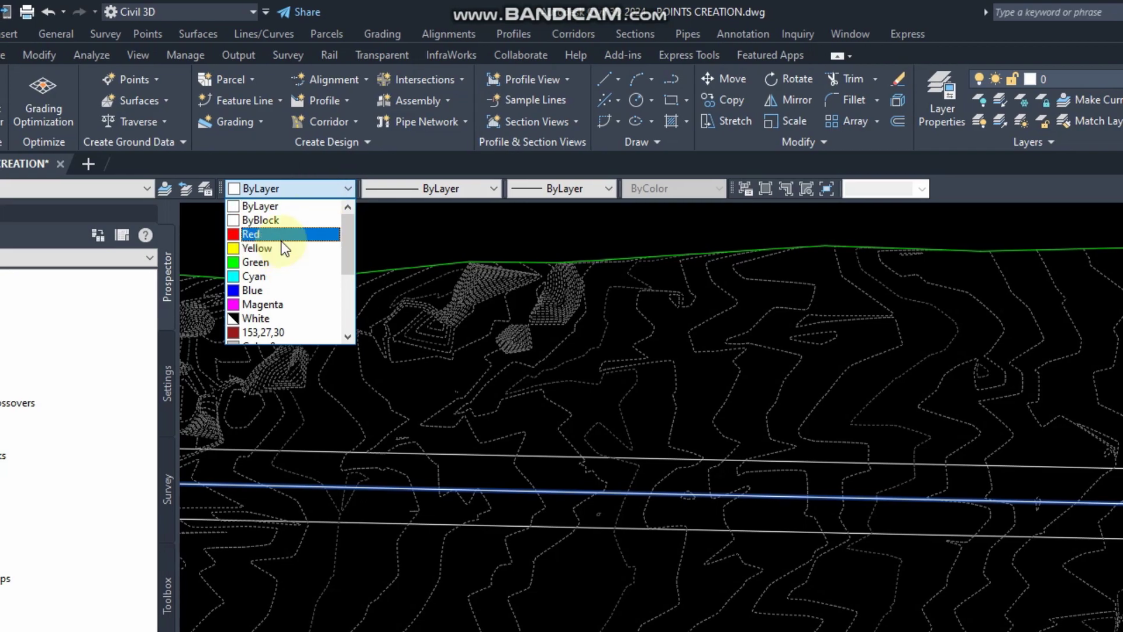
click(254, 234)
click(434, 188)
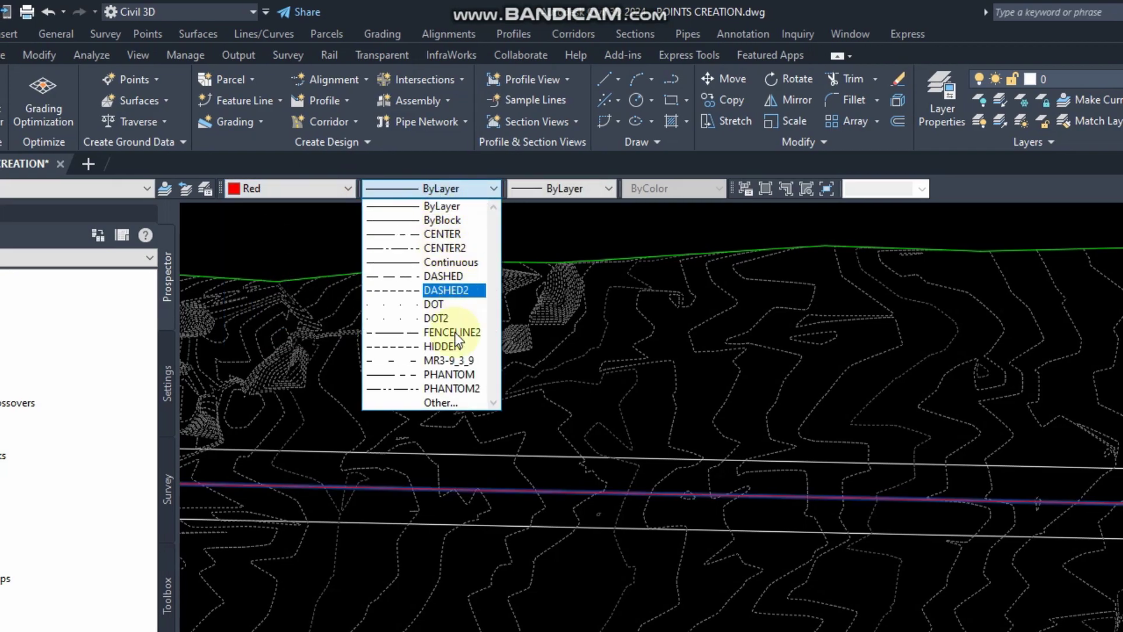
click(444, 248)
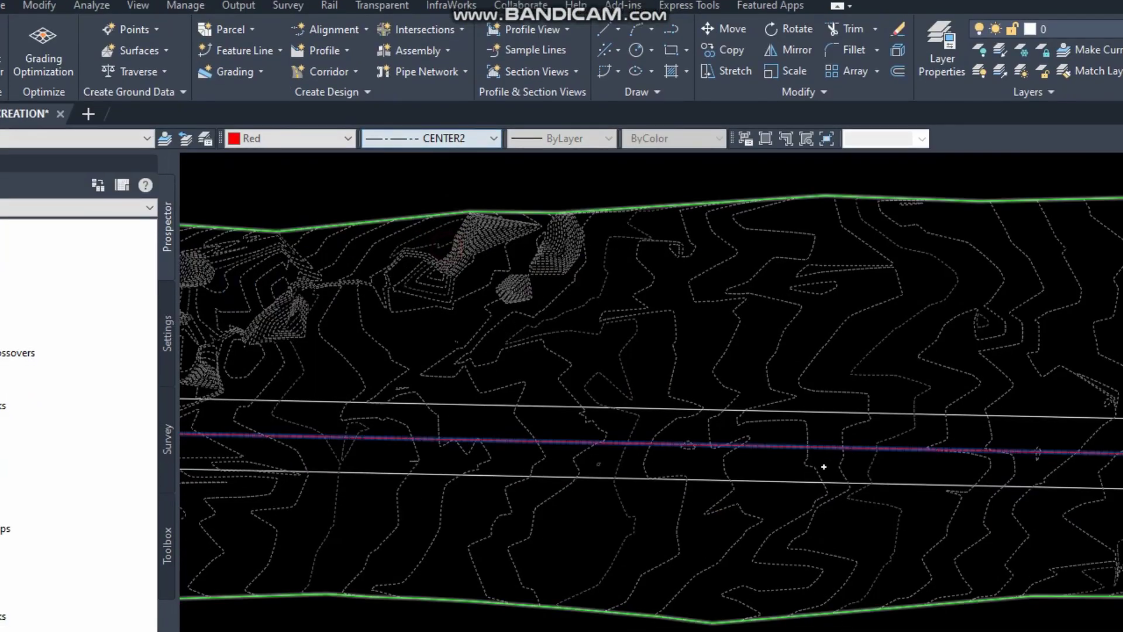
key(Escape)
- Select both road edge lines and set their colour to blue
scroll(720, 492, down, 3)
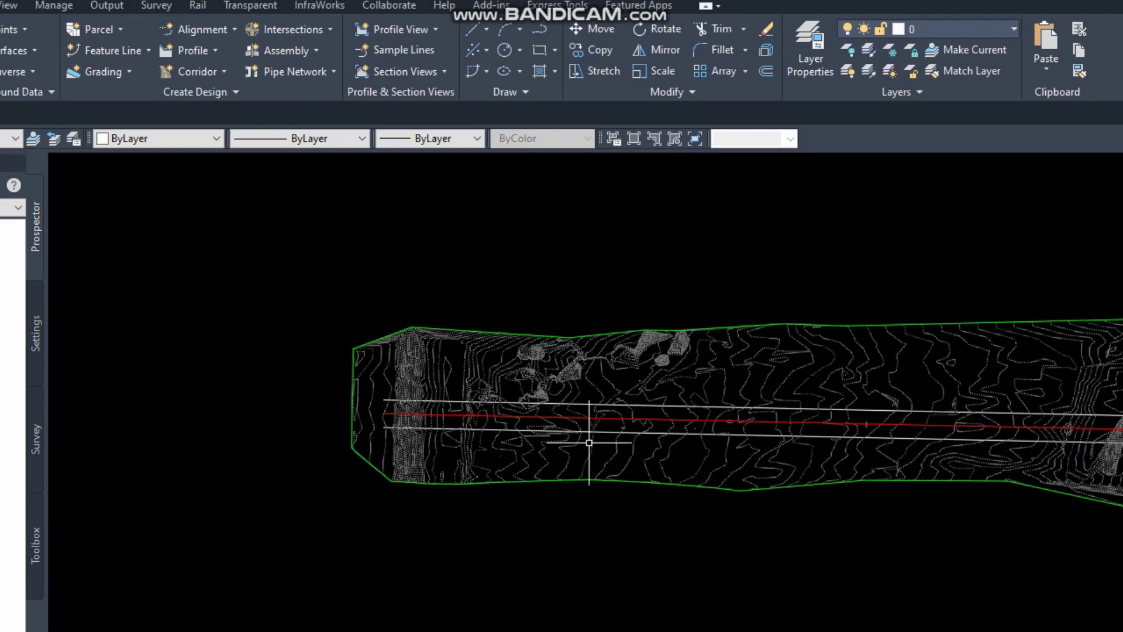
middle_drag(451, 443, 519, 424)
middle_drag(772, 434, 438, 421)
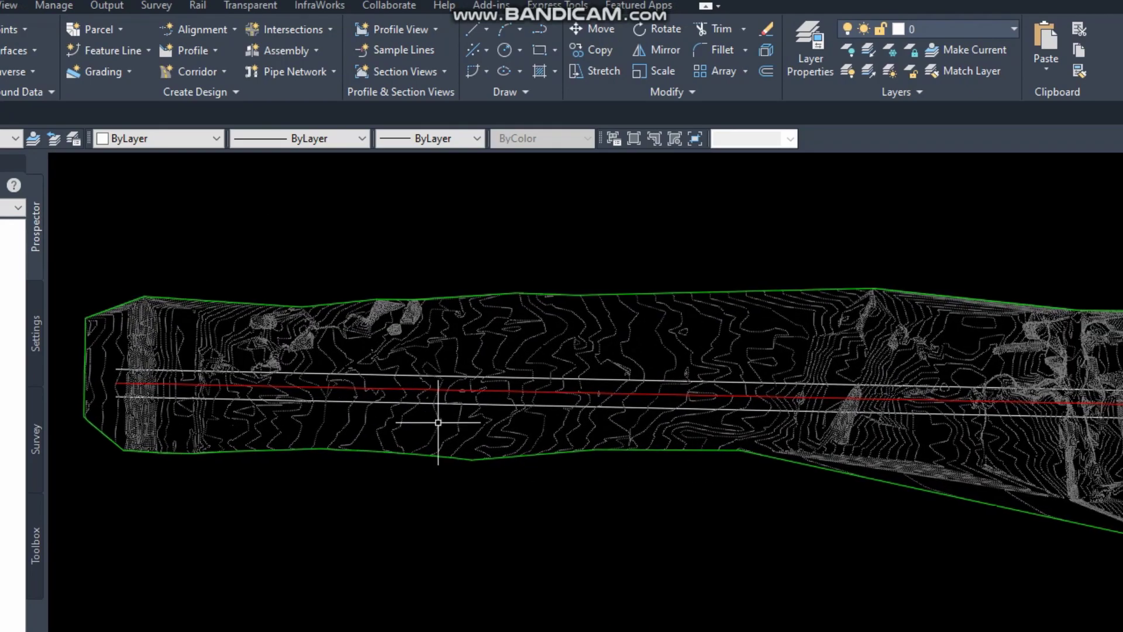
middle_drag(622, 421, 650, 448)
scroll(251, 446, up, 4)
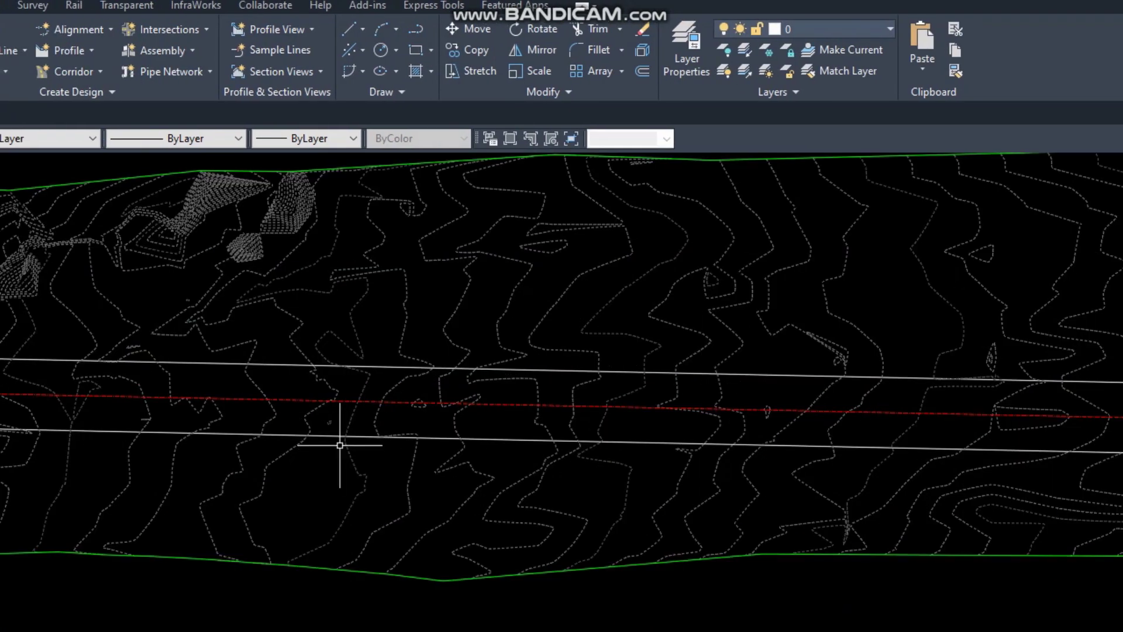
click(292, 365)
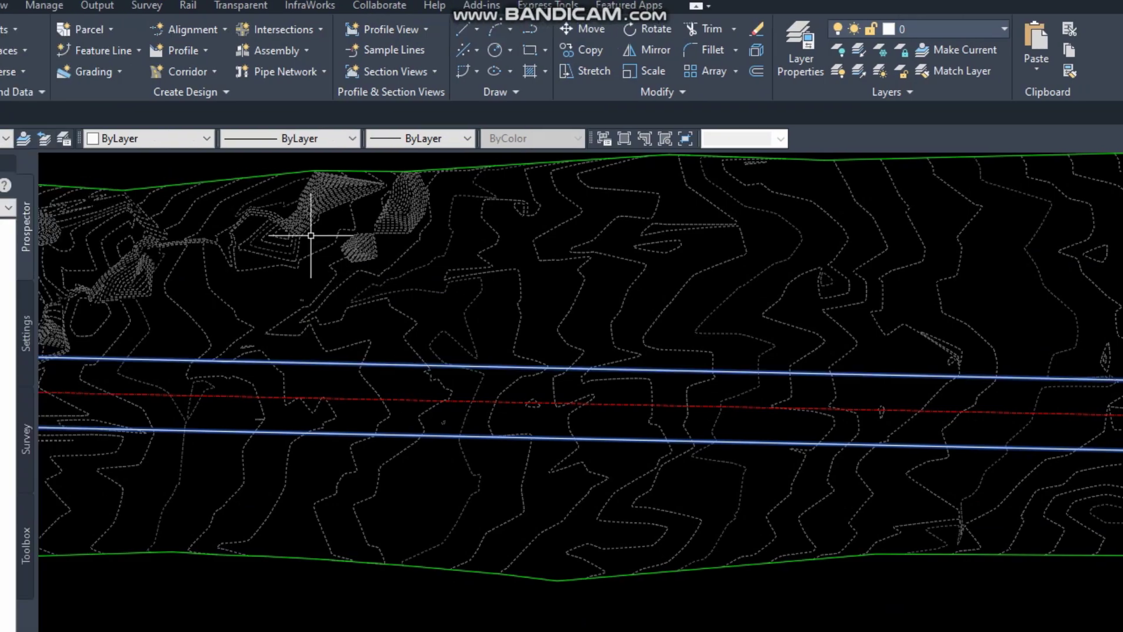
click(85, 139)
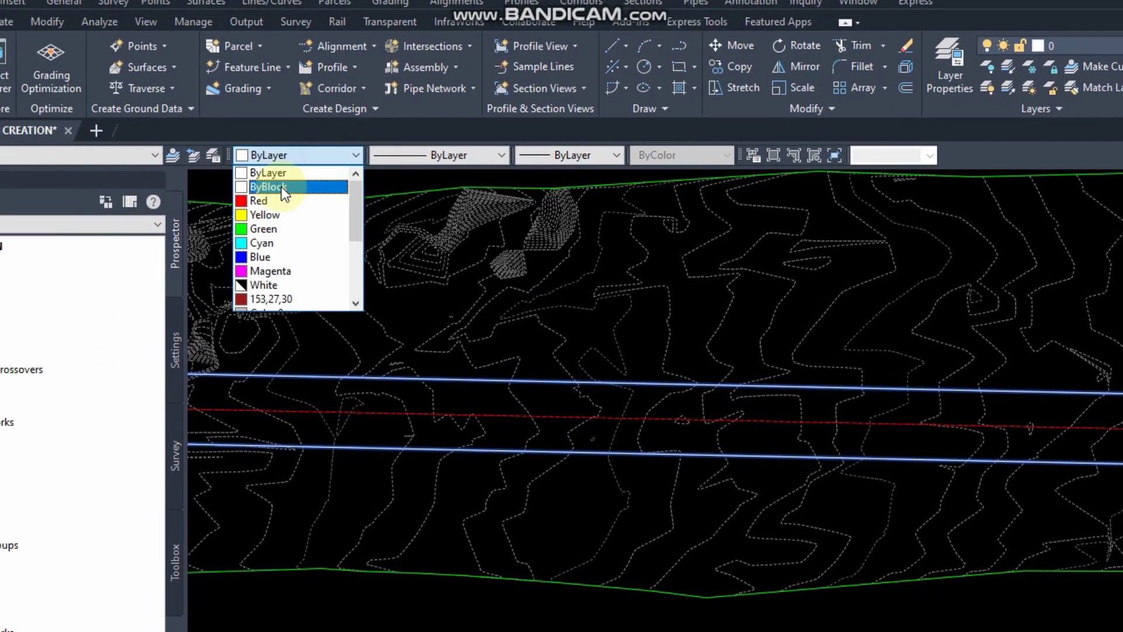
click(281, 258)
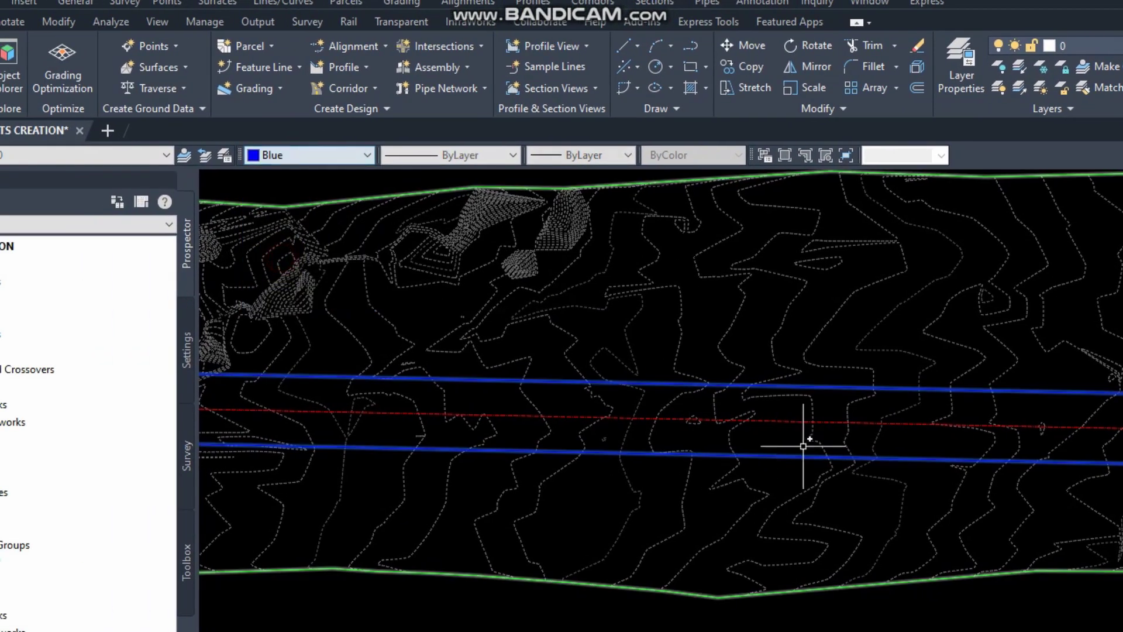
key(Escape)
- Frame the whole surface in view and select the TIN surface
scroll(805, 444, down, 5)
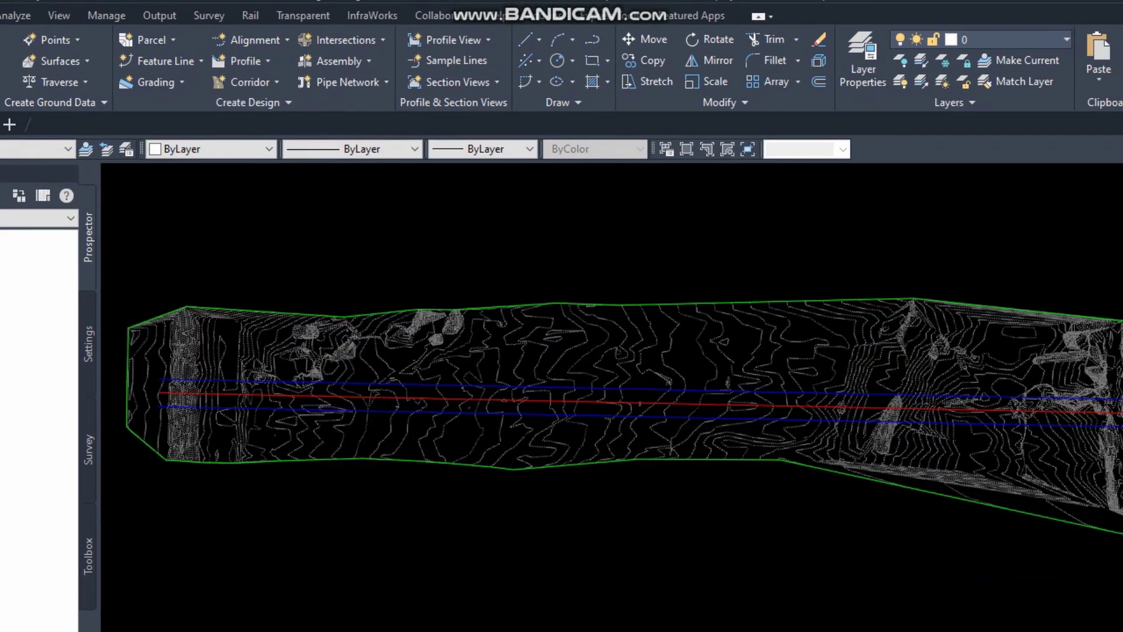
middle_drag(550, 453, 542, 454)
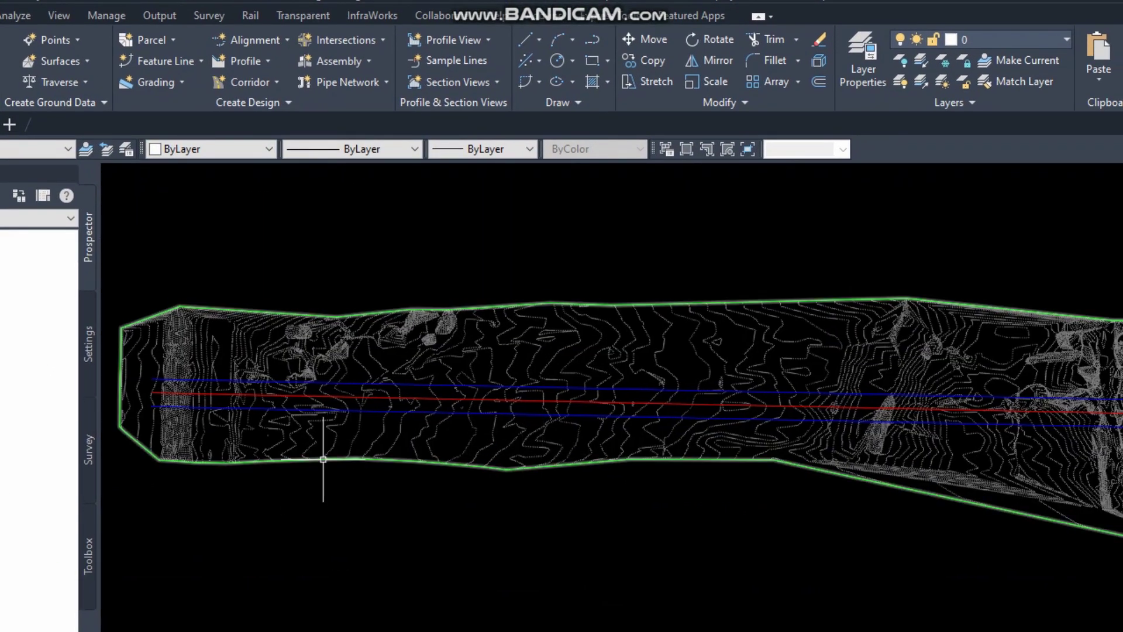
middle_drag(308, 480, 363, 461)
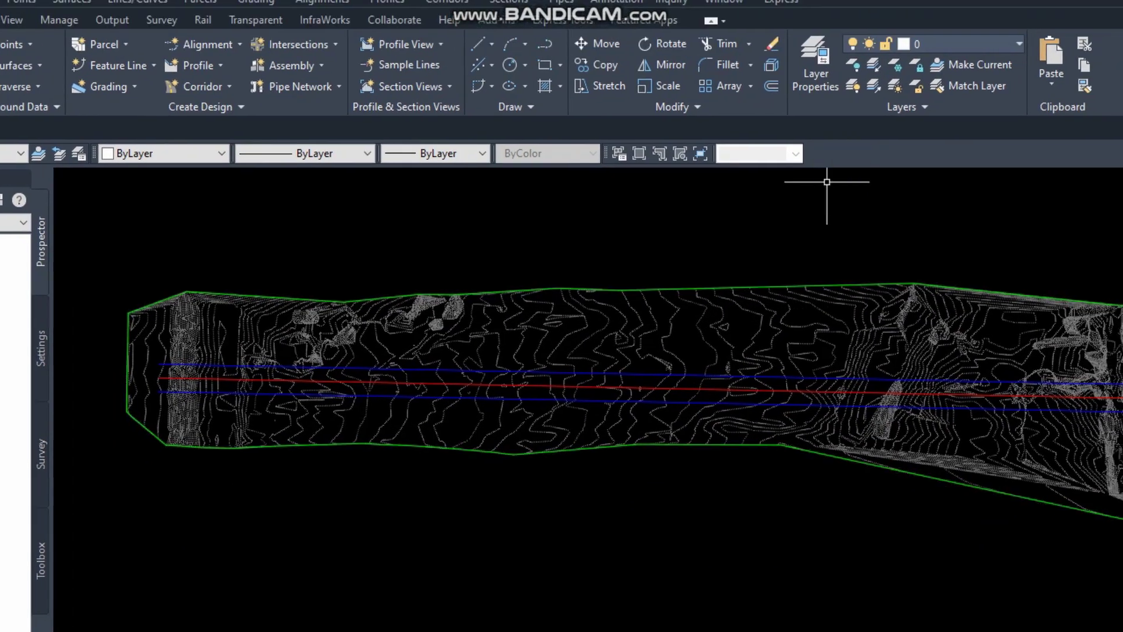
middle_drag(684, 413, 684, 413)
middle_drag(379, 419, 460, 432)
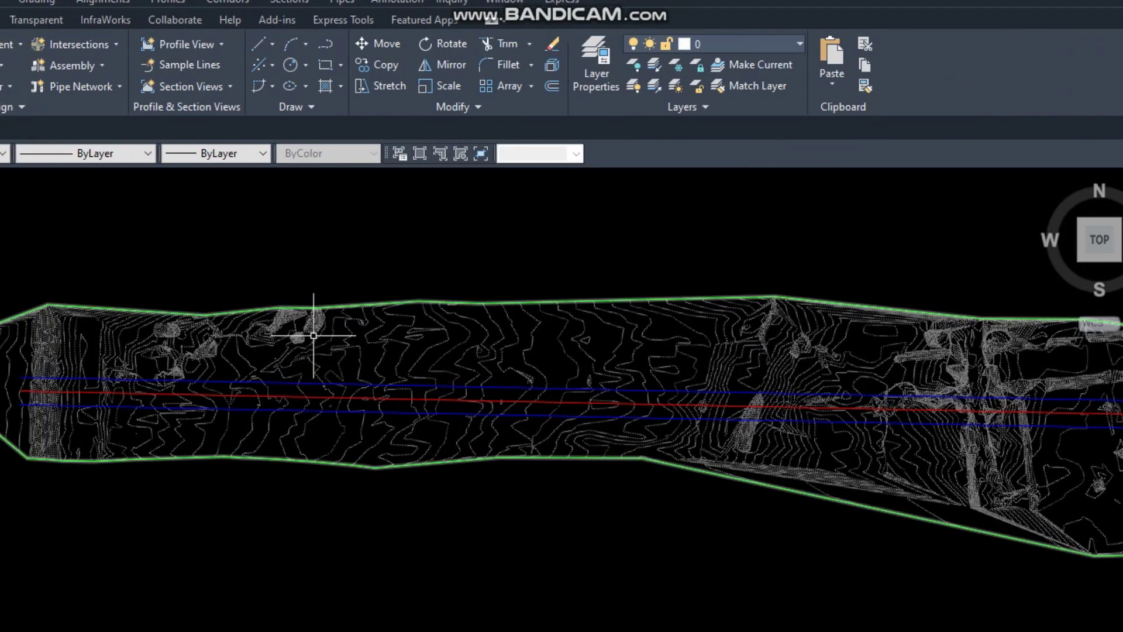
middle_drag(313, 341, 251, 397)
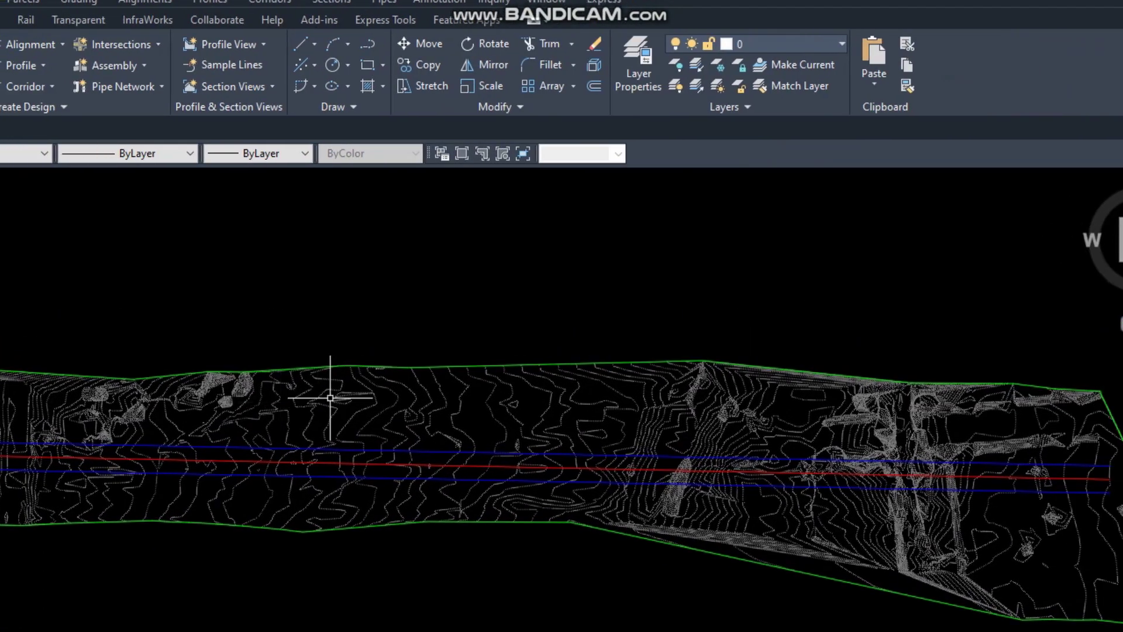
click(358, 366)
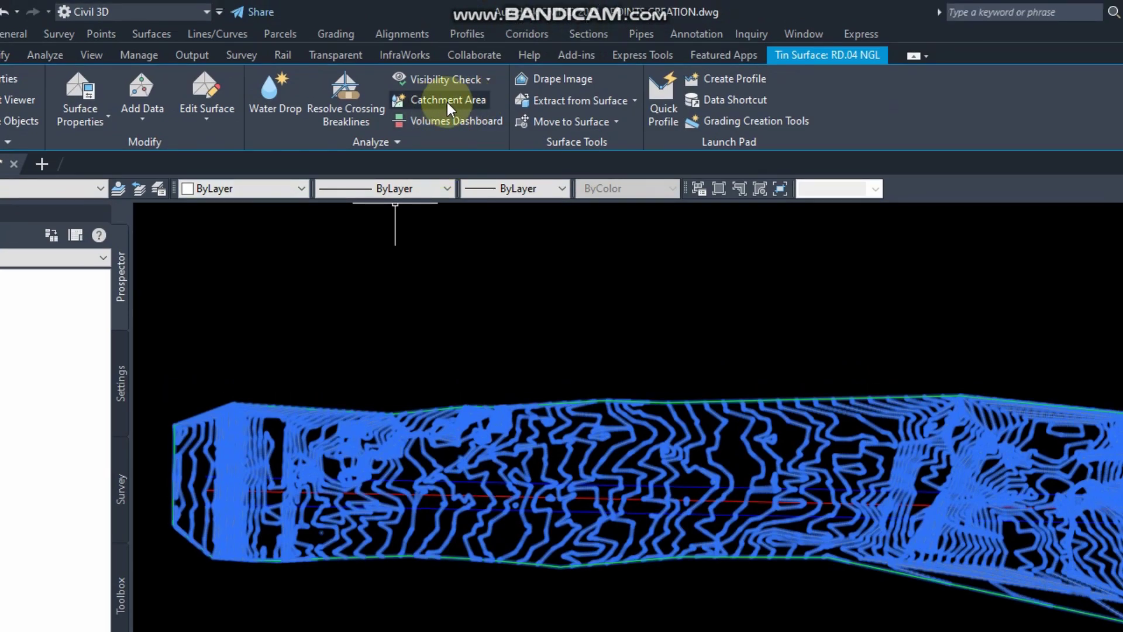
- Start a Catchment Area analysis with Display Discharge Point kept at Yes
click(452, 103)
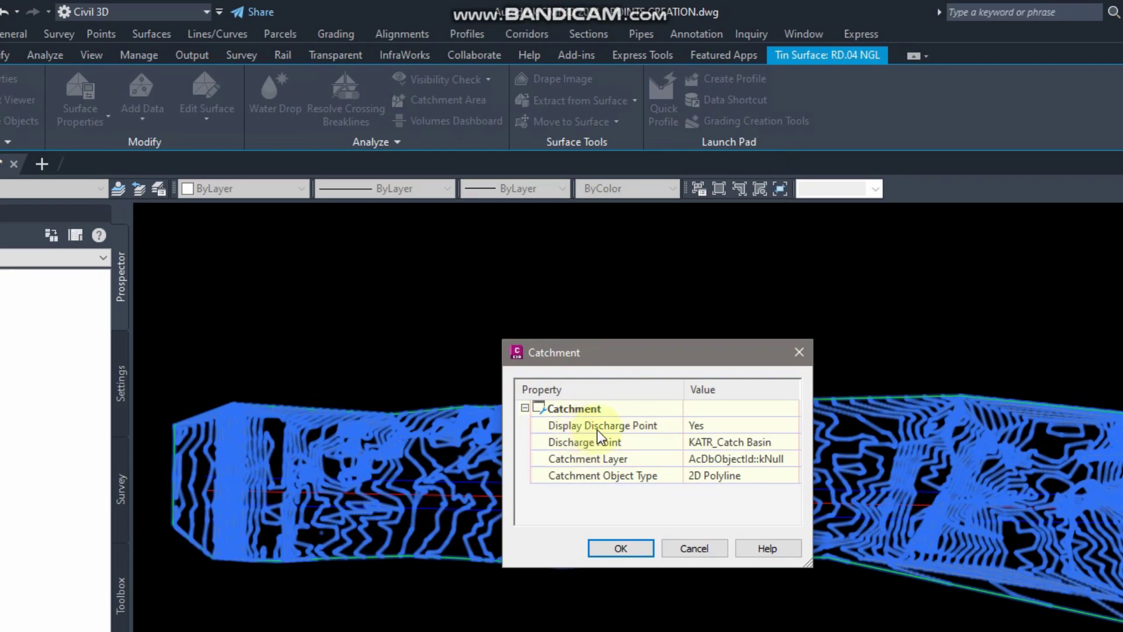
click(650, 426)
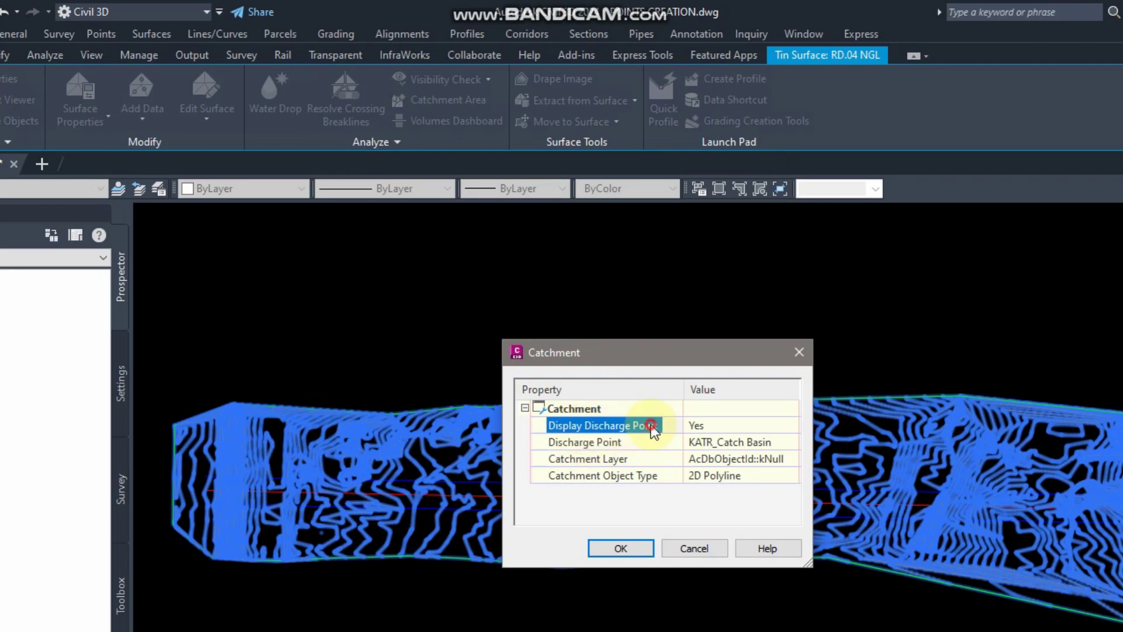
click(701, 423)
click(710, 423)
click(710, 422)
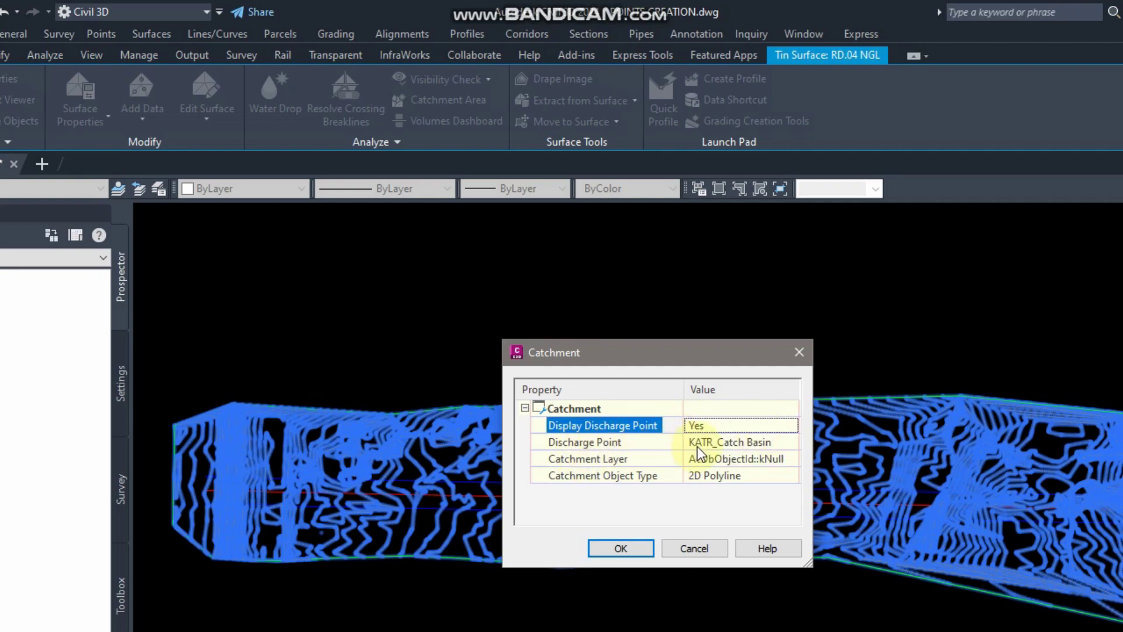
- Keep KATR_Catch Basin as the discharge point style, then edit the catchment layer value
click(731, 444)
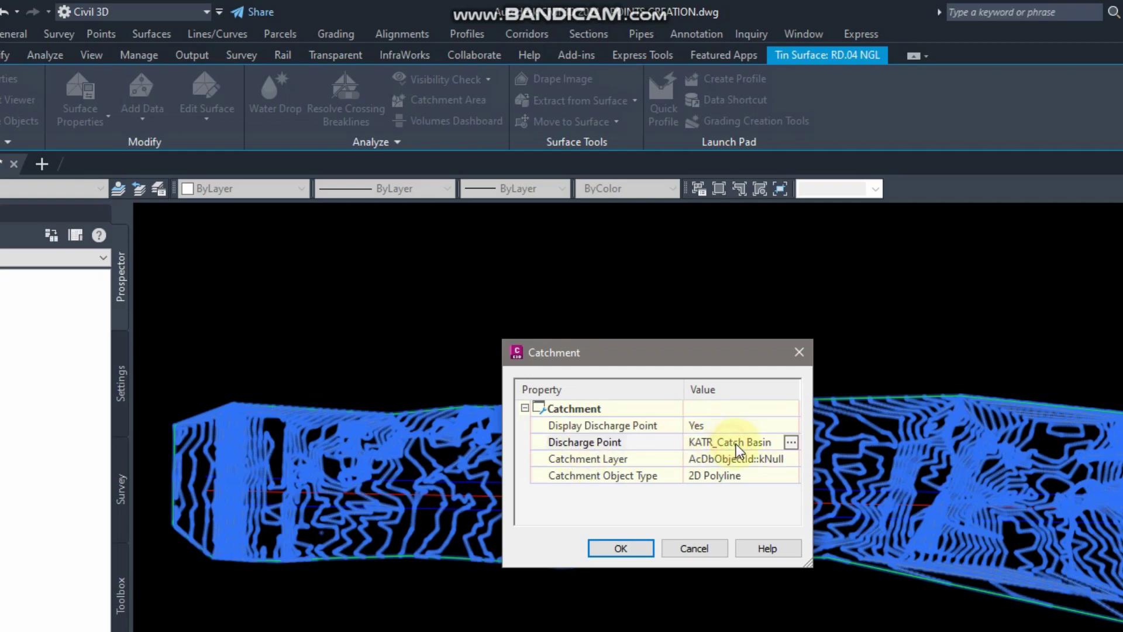
click(790, 442)
click(500, 51)
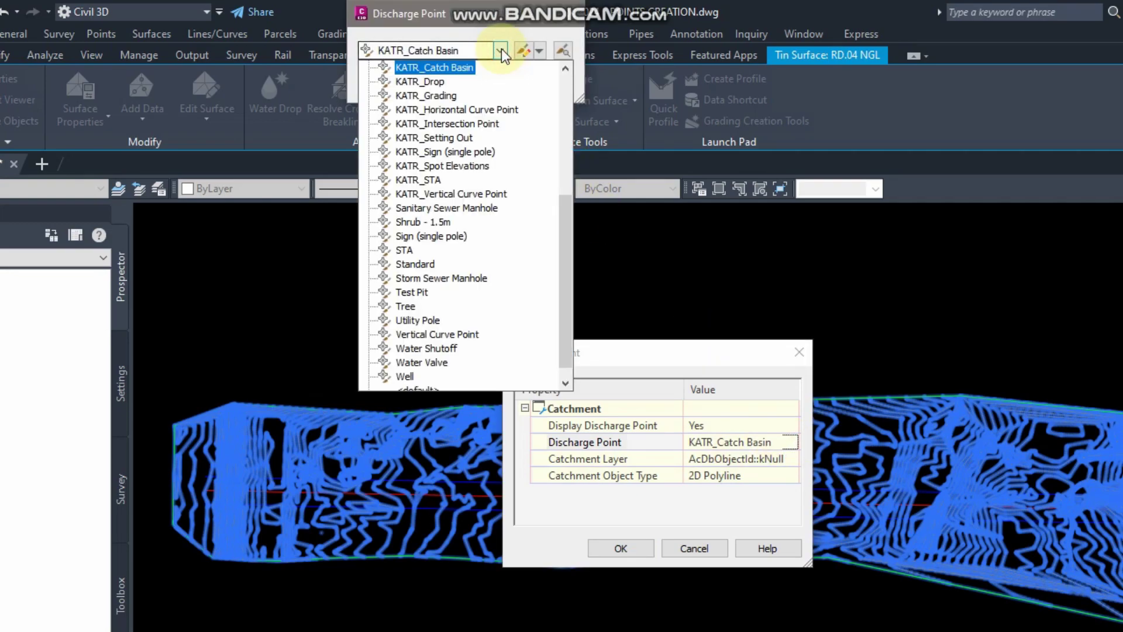
click(501, 24)
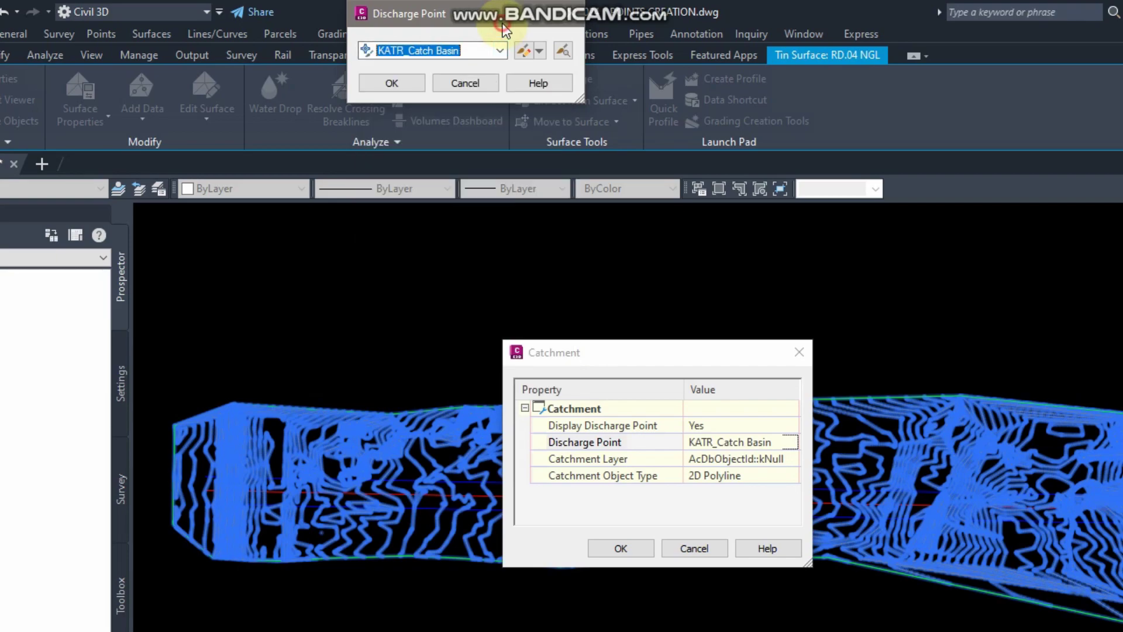
click(539, 52)
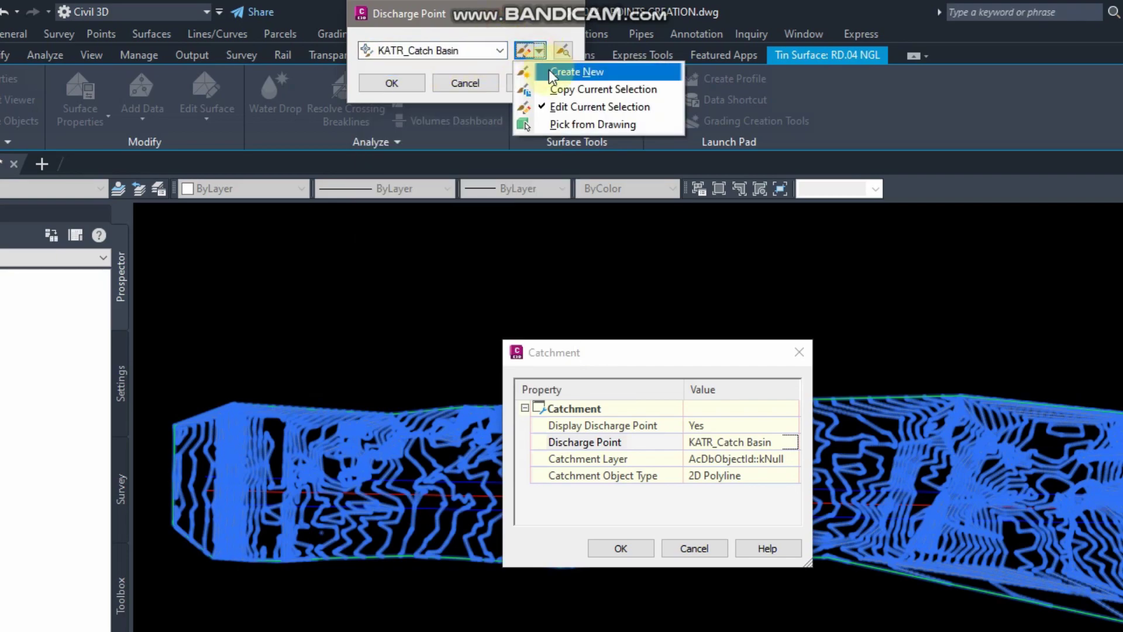
click(572, 12)
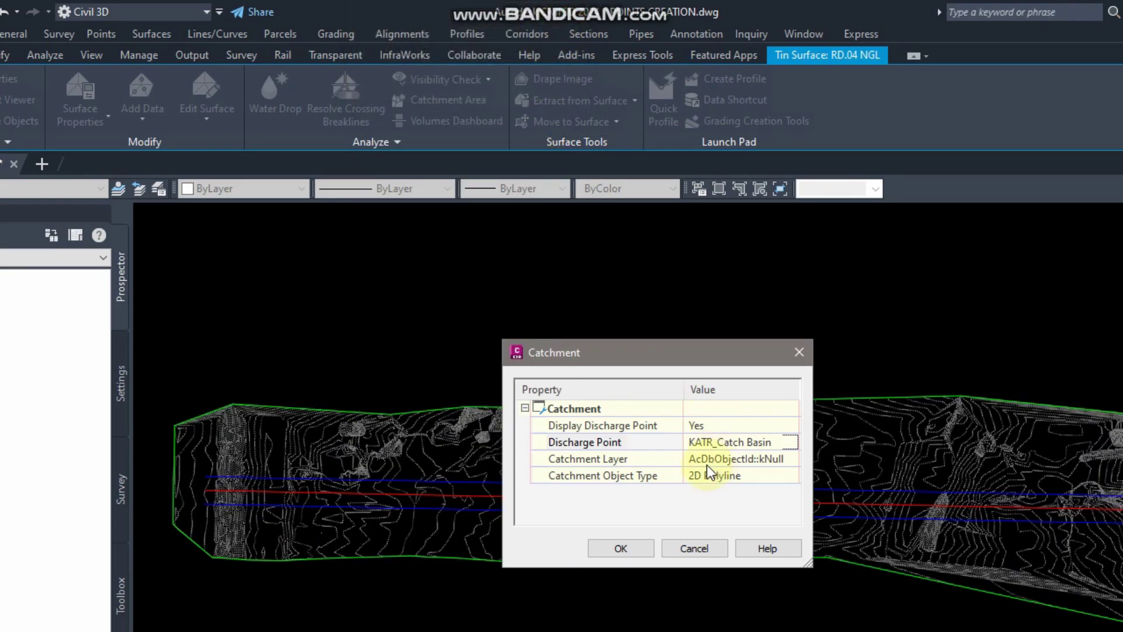
click(643, 462)
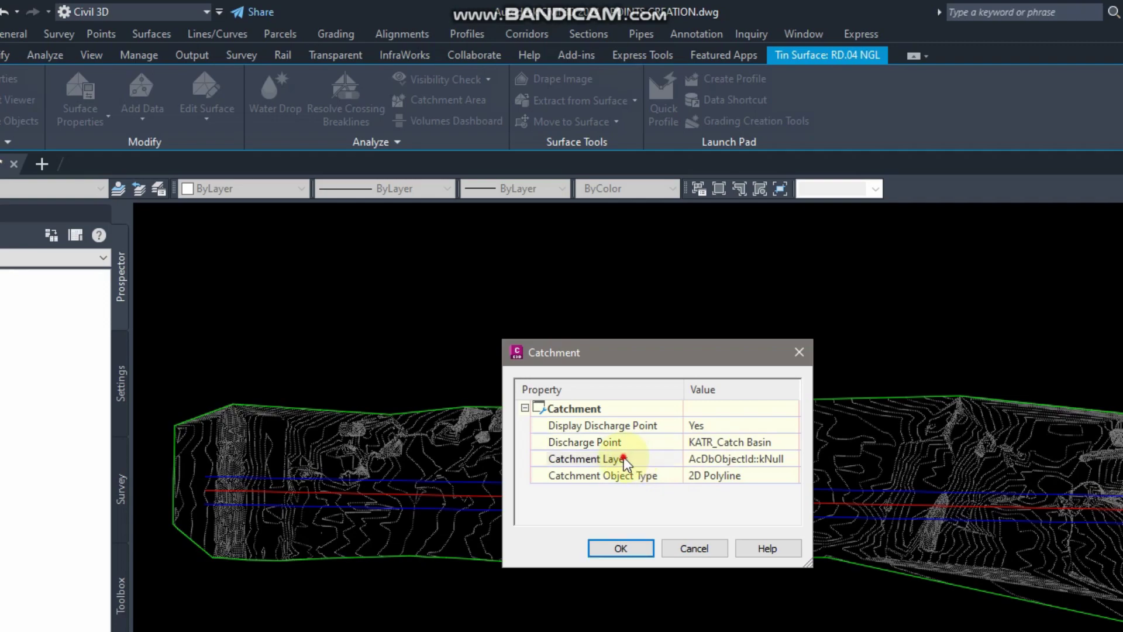
click(736, 459)
- Set the catchment layer to the yellow C-ROAD-PROF-LPNT layer
click(794, 459)
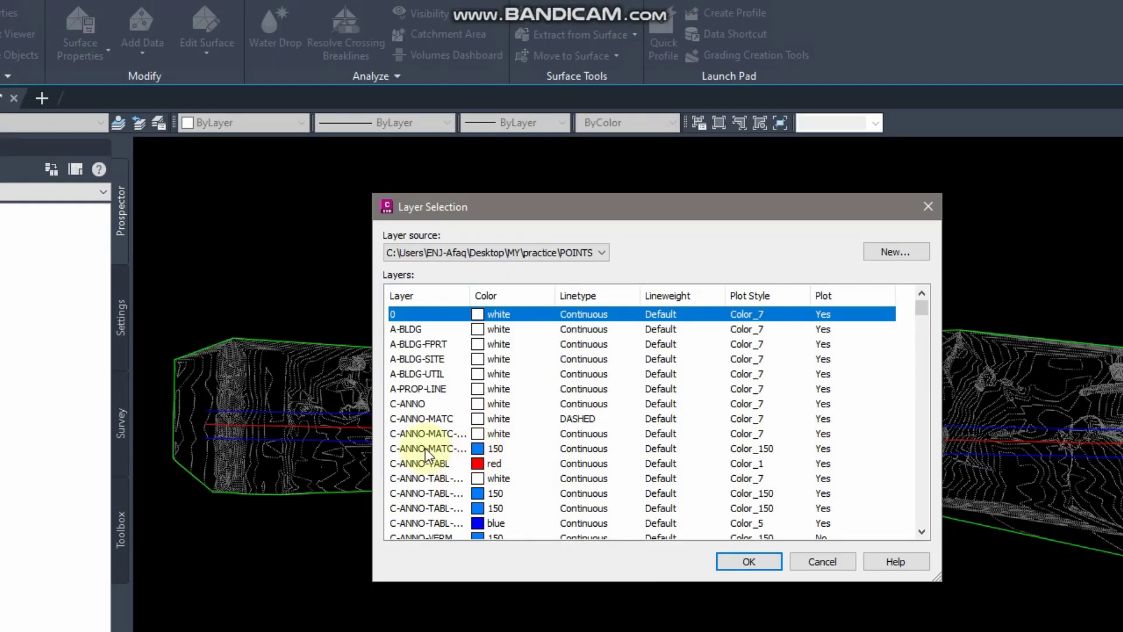
click(426, 514)
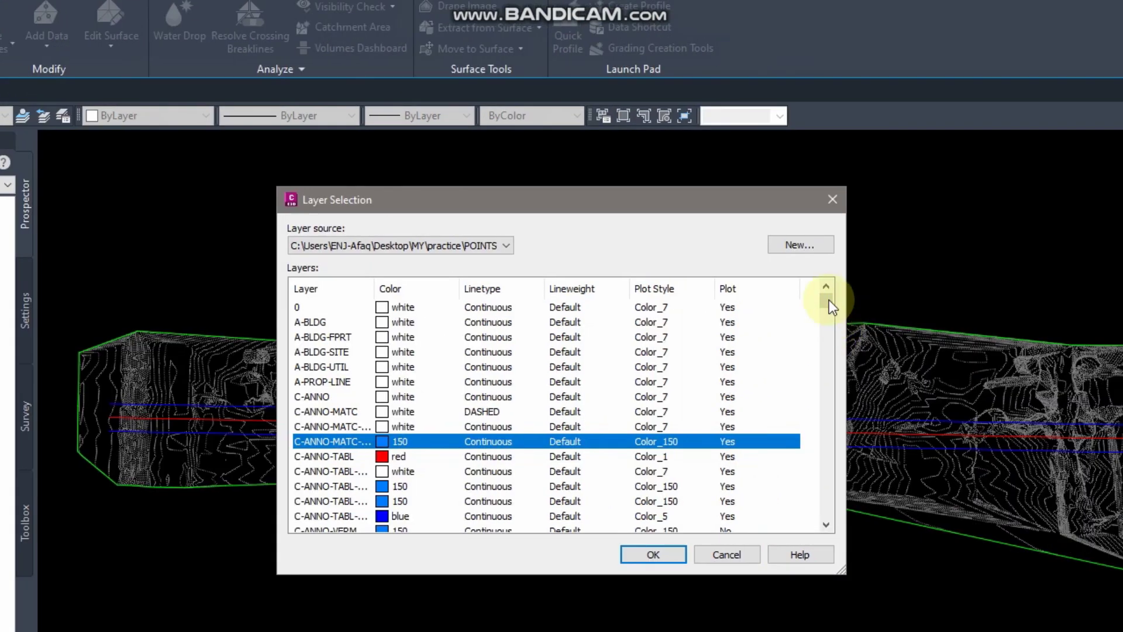
drag(822, 298, 813, 398)
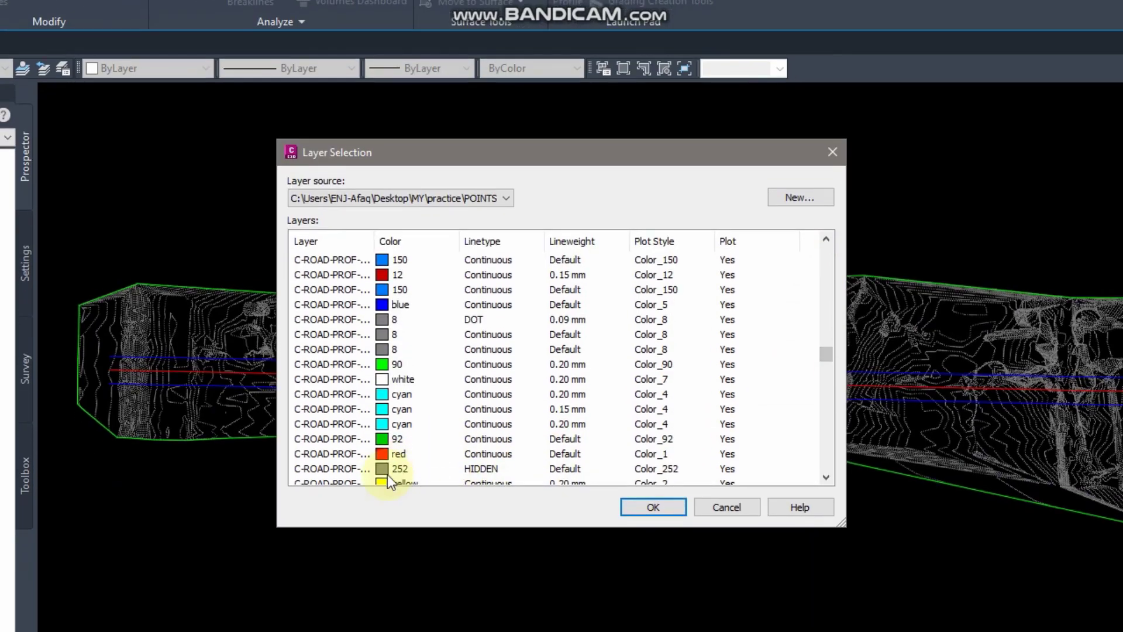
click(363, 529)
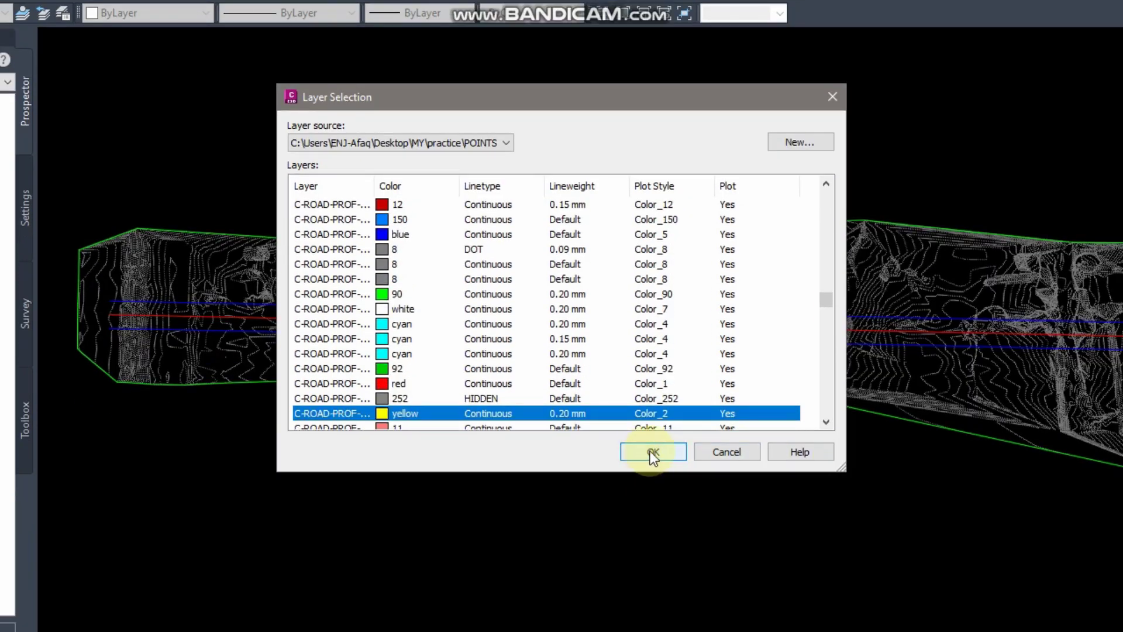
click(650, 451)
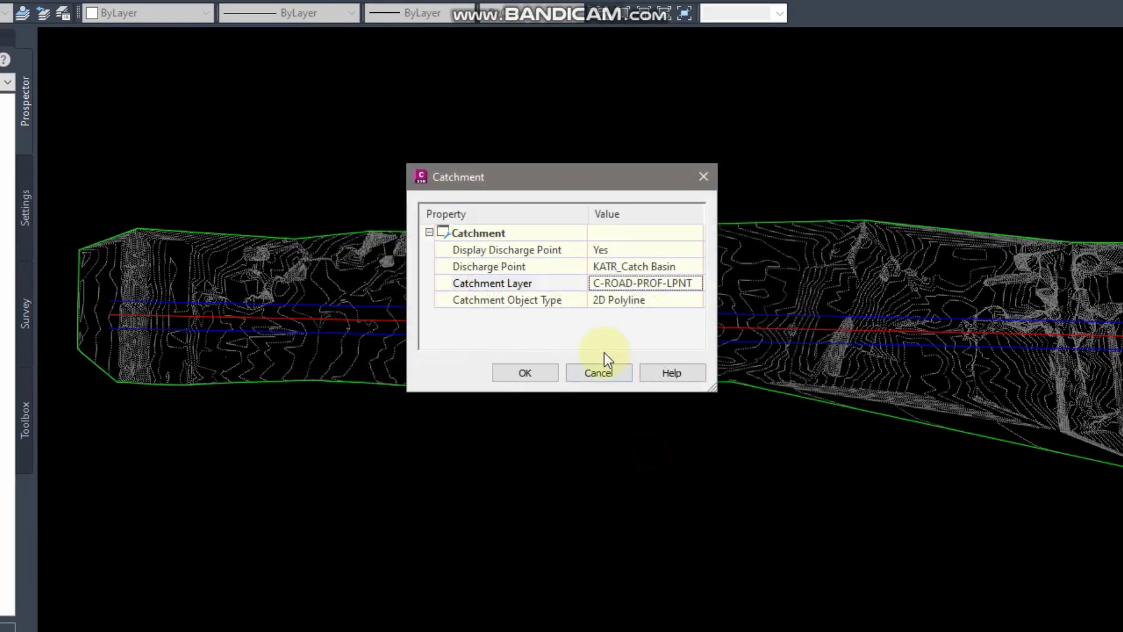
- Keep 2D Polyline as the catchment object type and accept the catchment settings
click(616, 301)
click(636, 299)
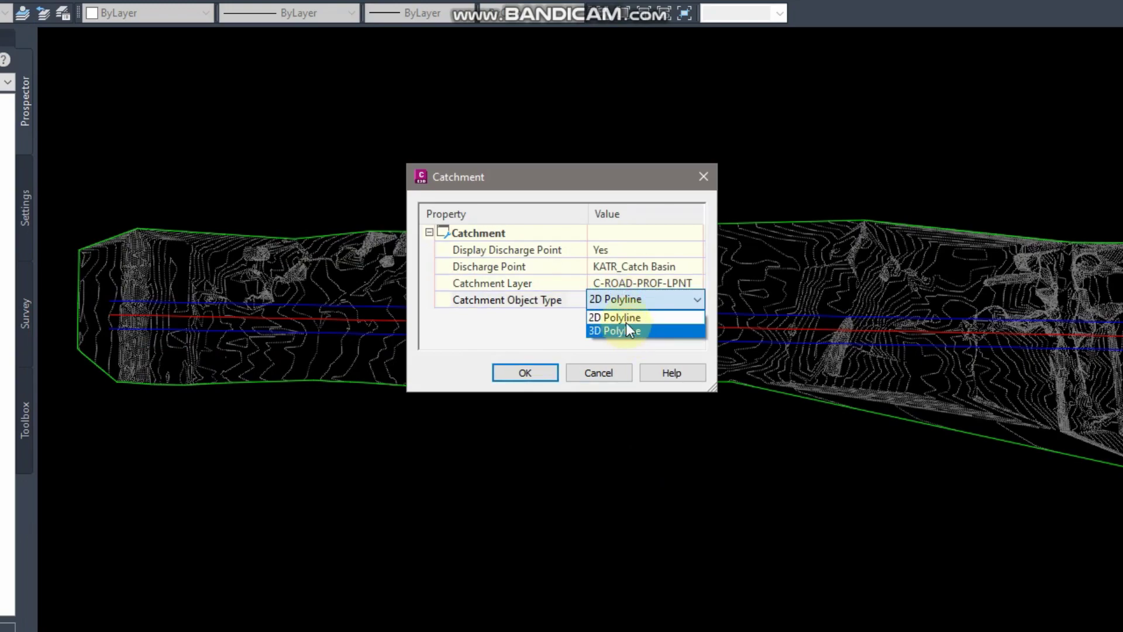
click(626, 318)
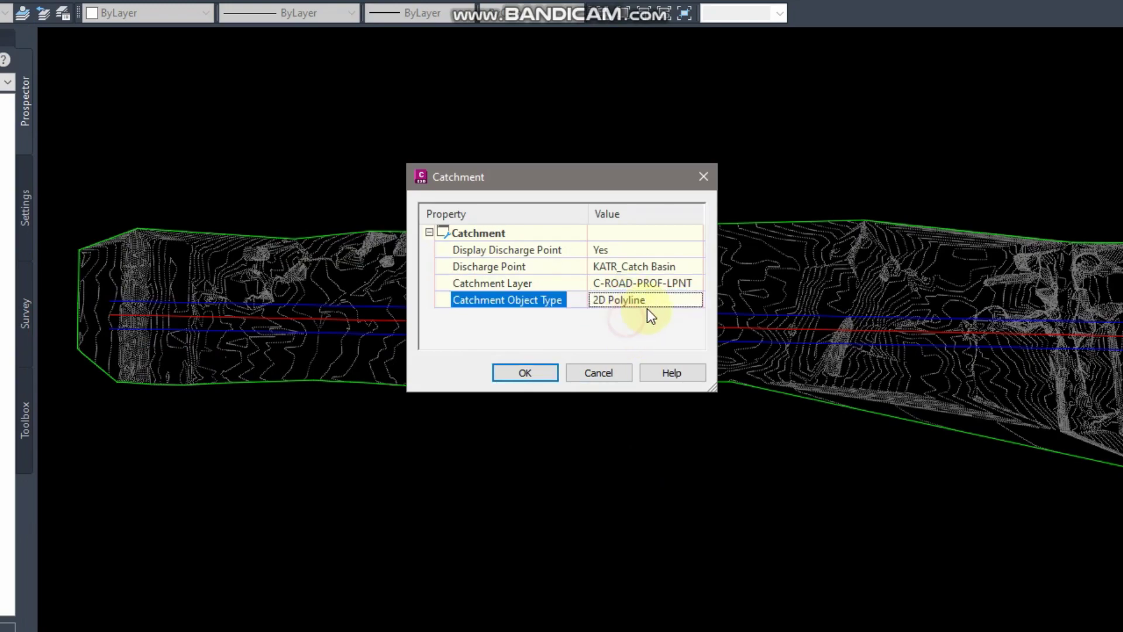
click(524, 373)
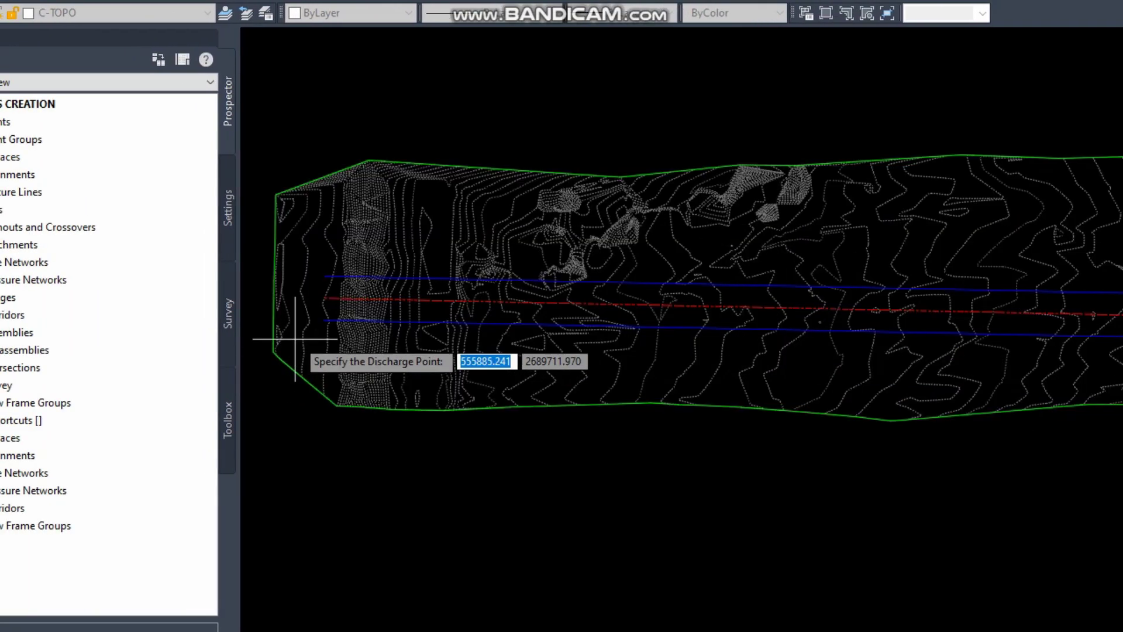
- Pick discharge points on the road to create catchments 3736, 3737 and 3738
scroll(363, 333, up, 6)
scroll(429, 374, down, 1)
scroll(479, 336, up, 1)
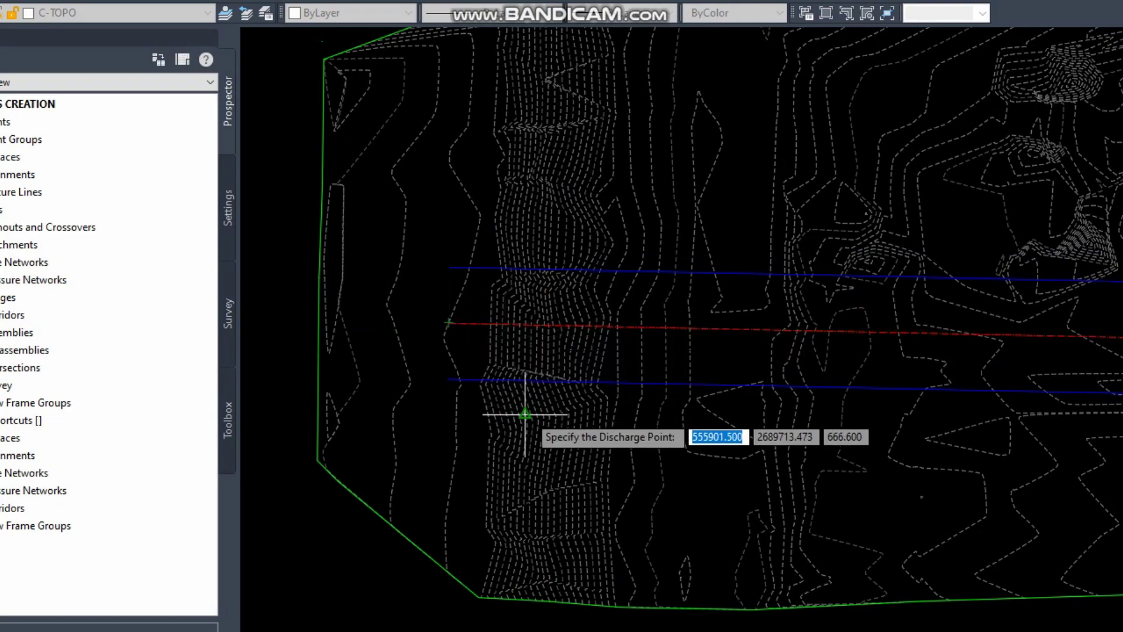
click(576, 411)
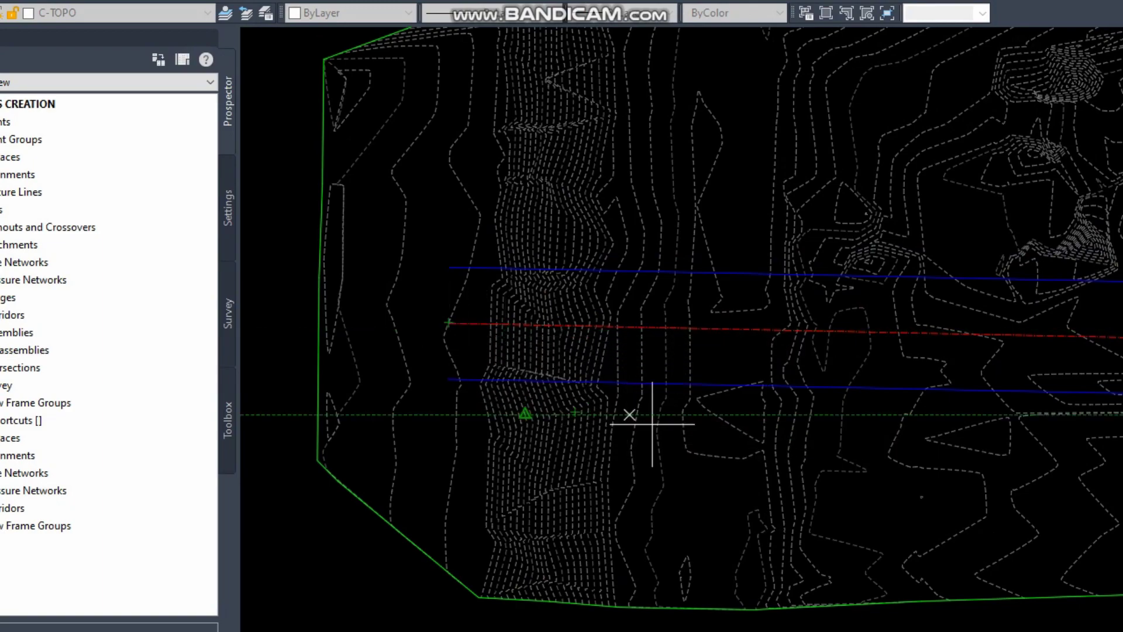
click(763, 375)
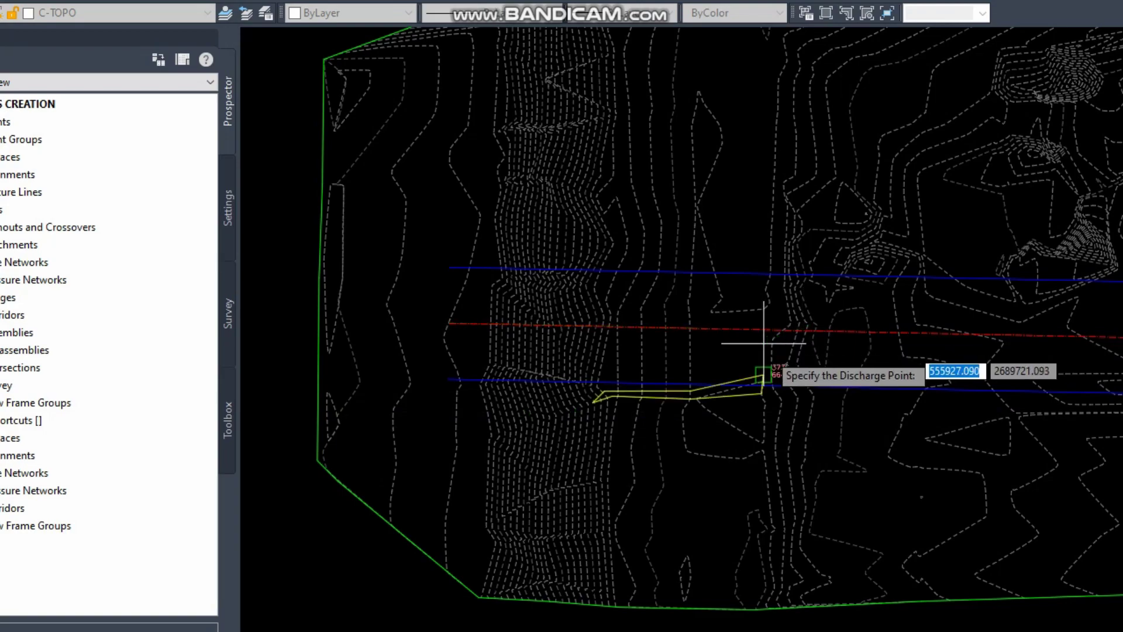
middle_drag(904, 395, 597, 387)
click(684, 330)
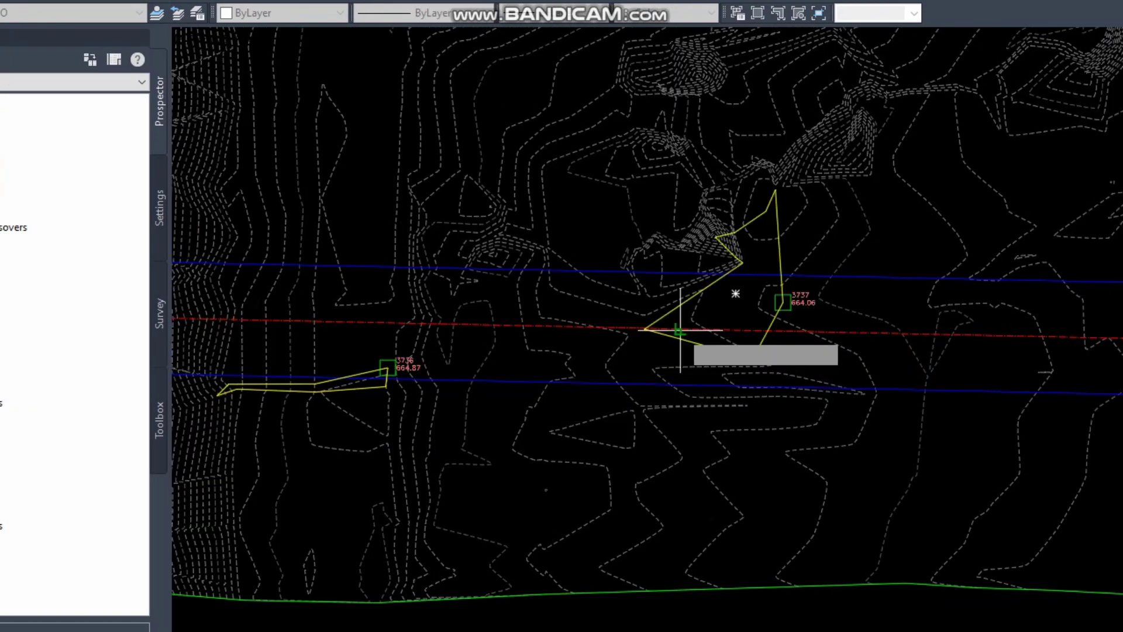
click(858, 373)
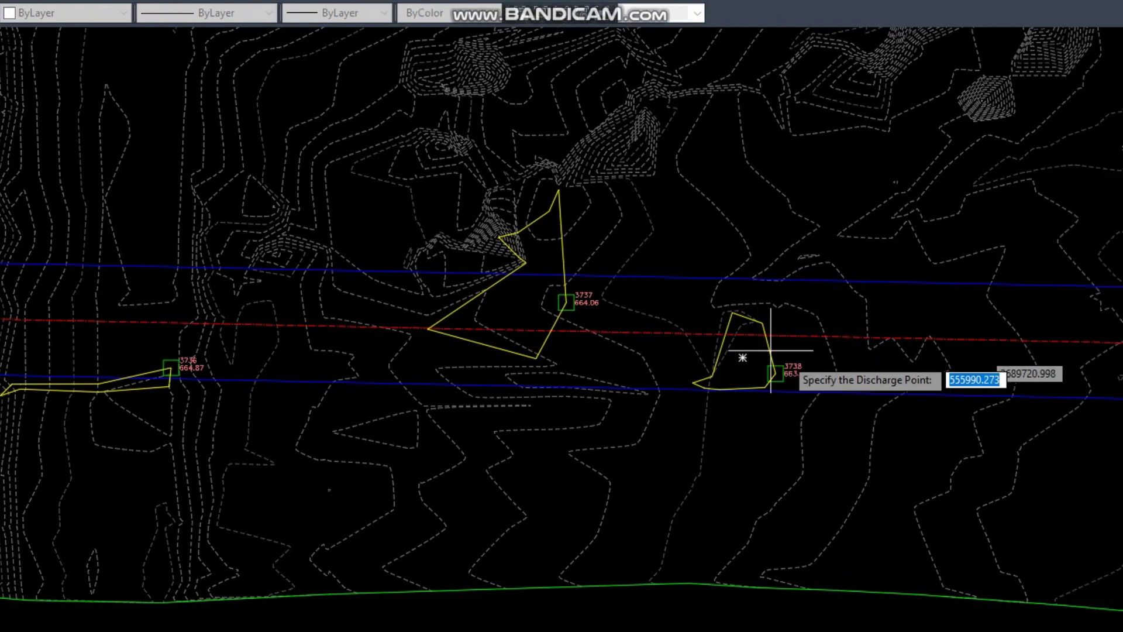
- Continue along the road creating catchments 3739 through 3742
middle_drag(988, 379, 653, 383)
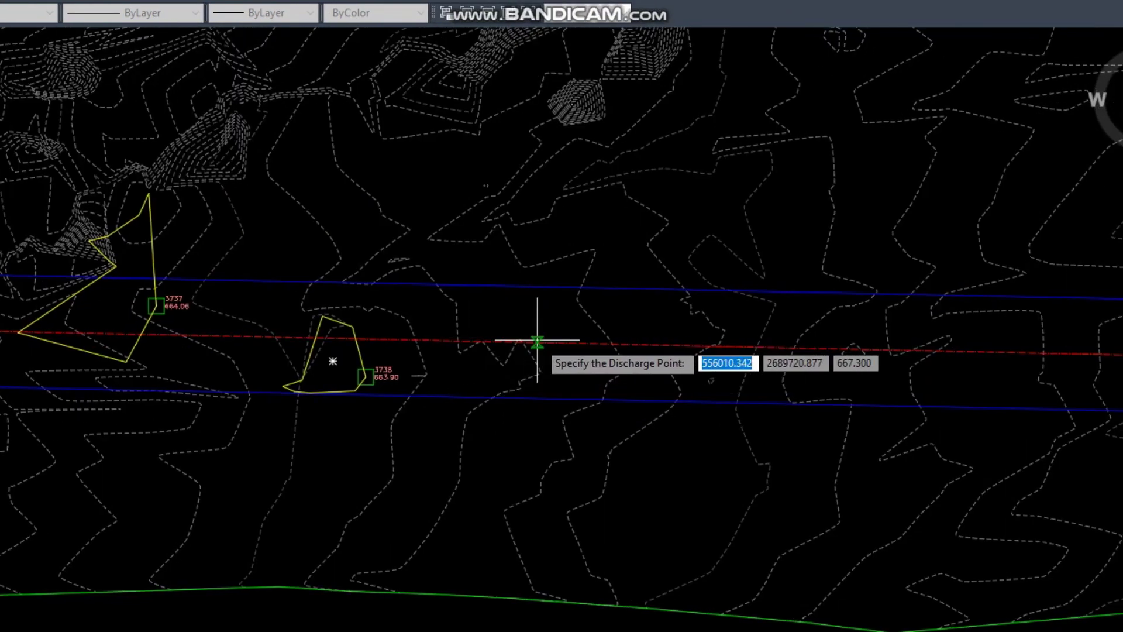
middle_drag(537, 342, 268, 324)
click(438, 322)
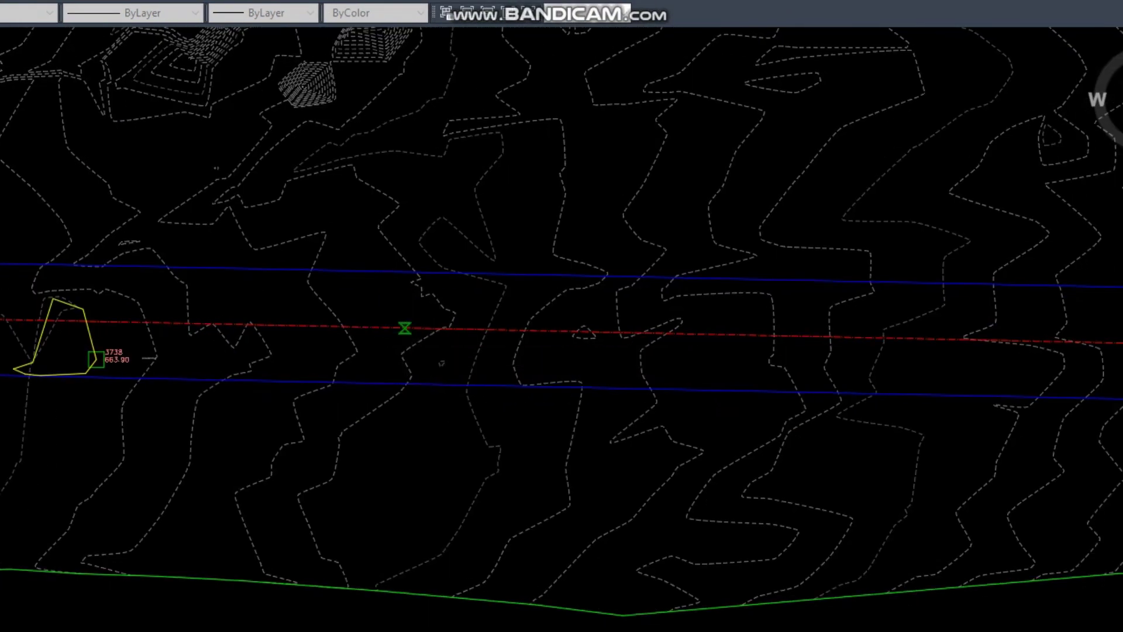
click(702, 335)
middle_drag(795, 388, 391, 389)
click(720, 346)
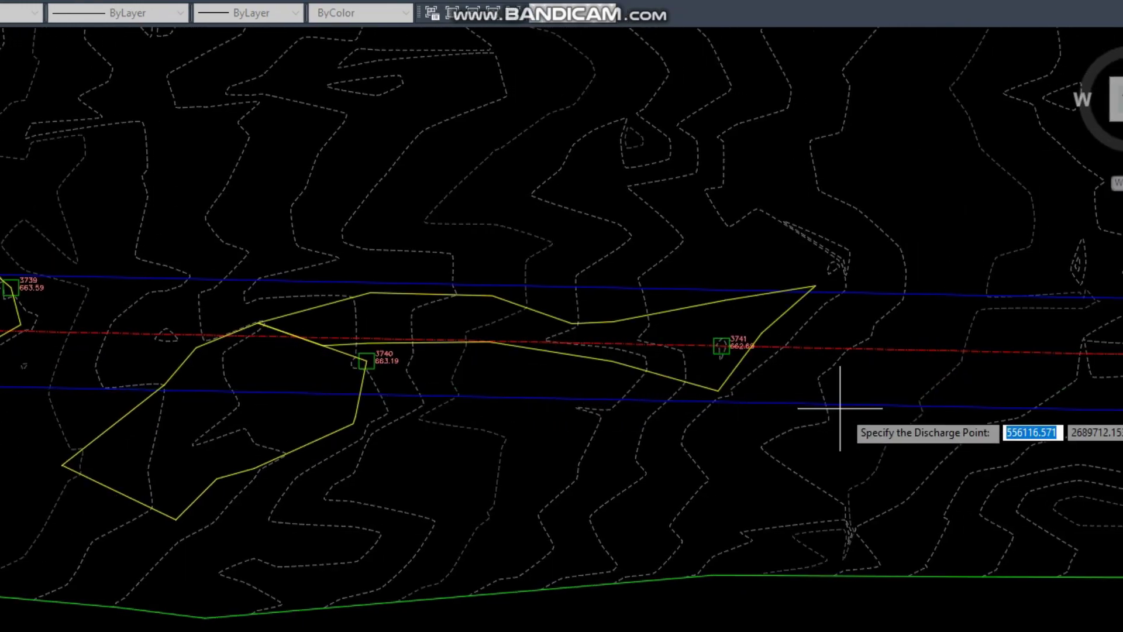
middle_drag(831, 406, 392, 403)
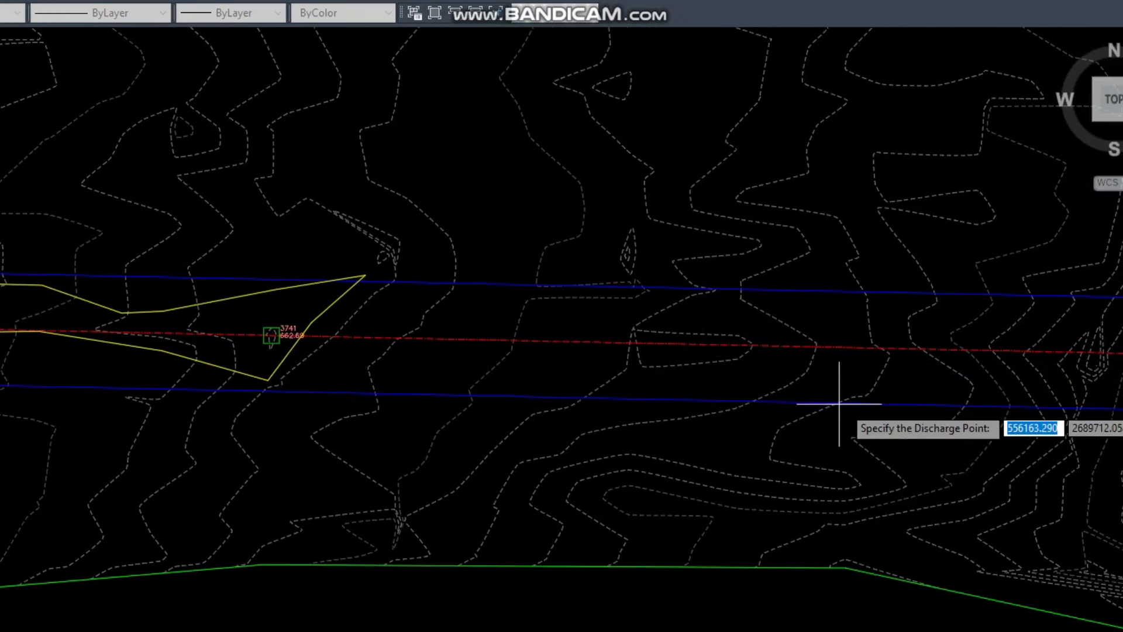
middle_drag(835, 401, 370, 405)
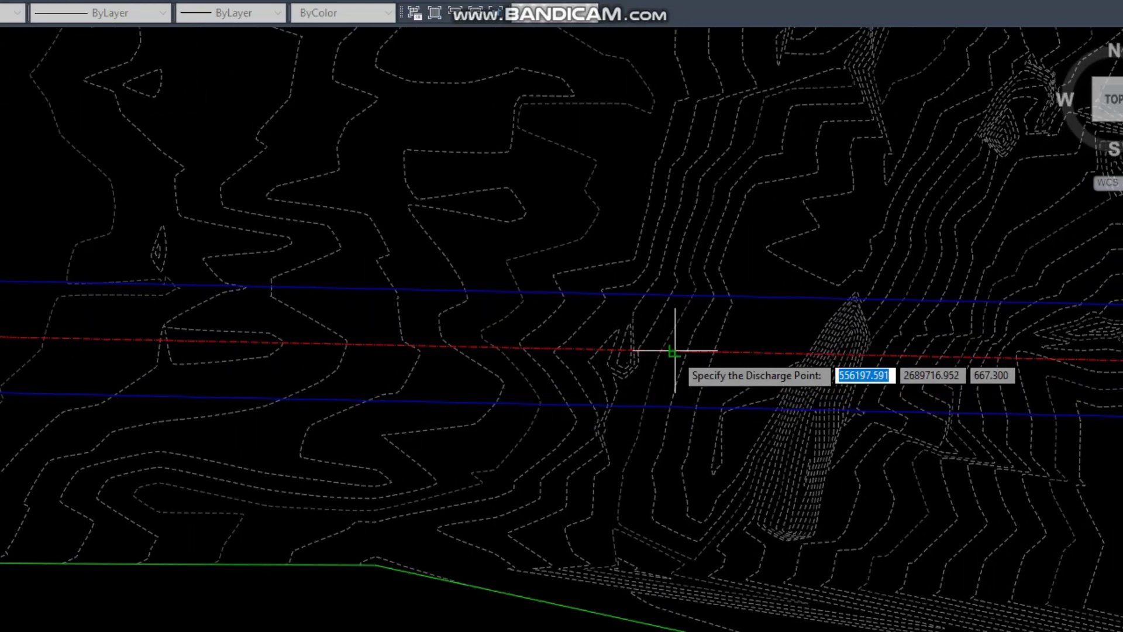
click(745, 352)
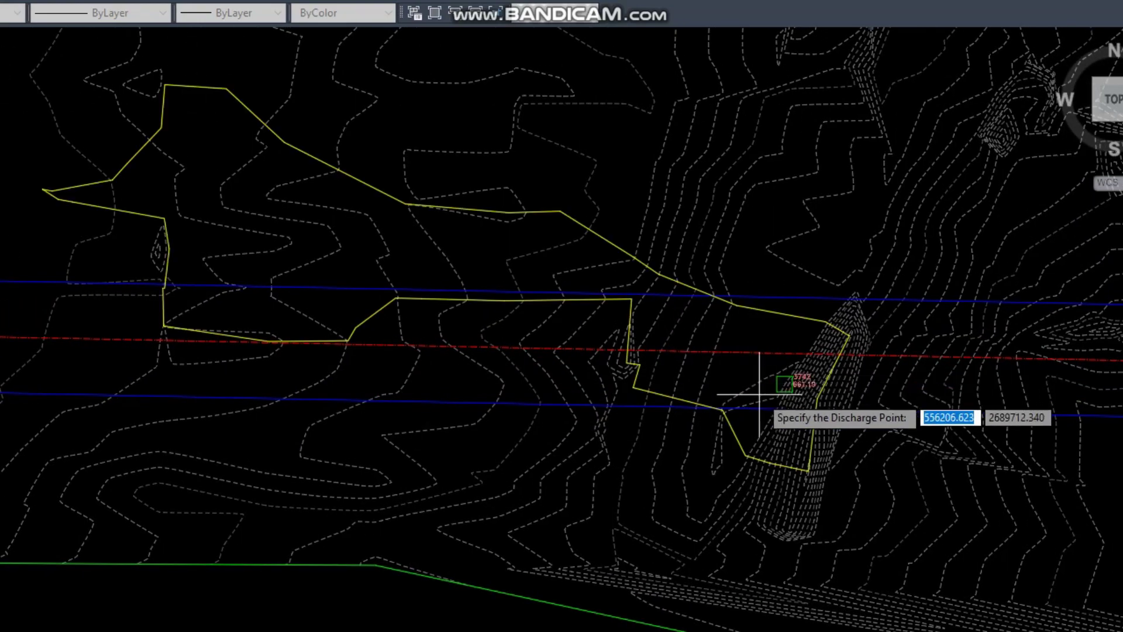
- Create catchments 3745 and 3746 on the centerline further along the road
middle_drag(742, 371, 246, 375)
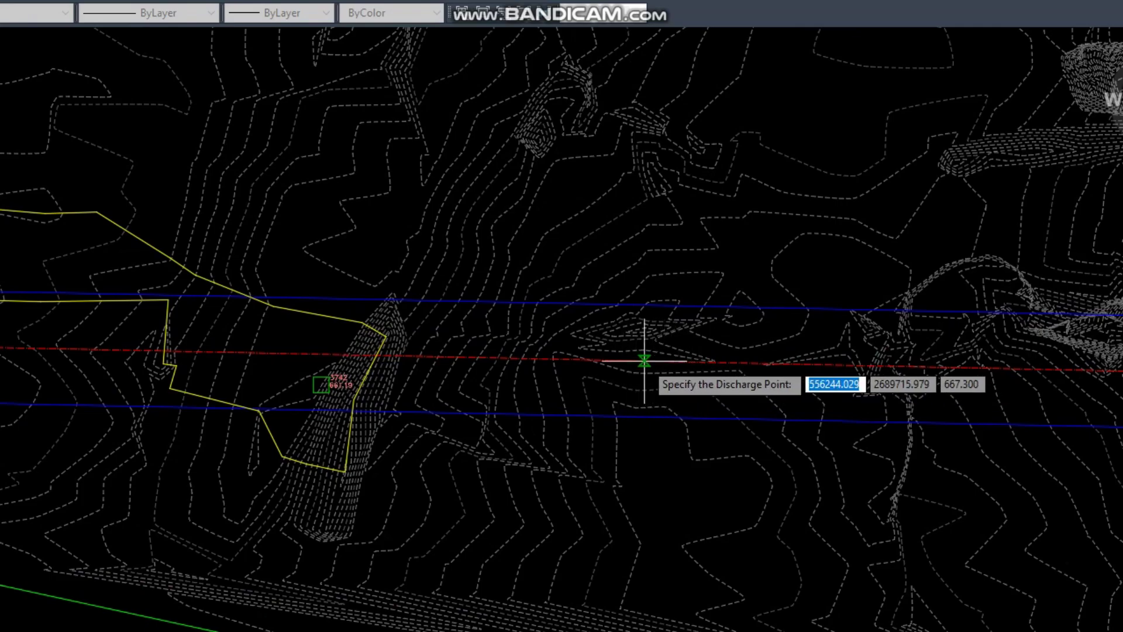
middle_drag(644, 362, 176, 365)
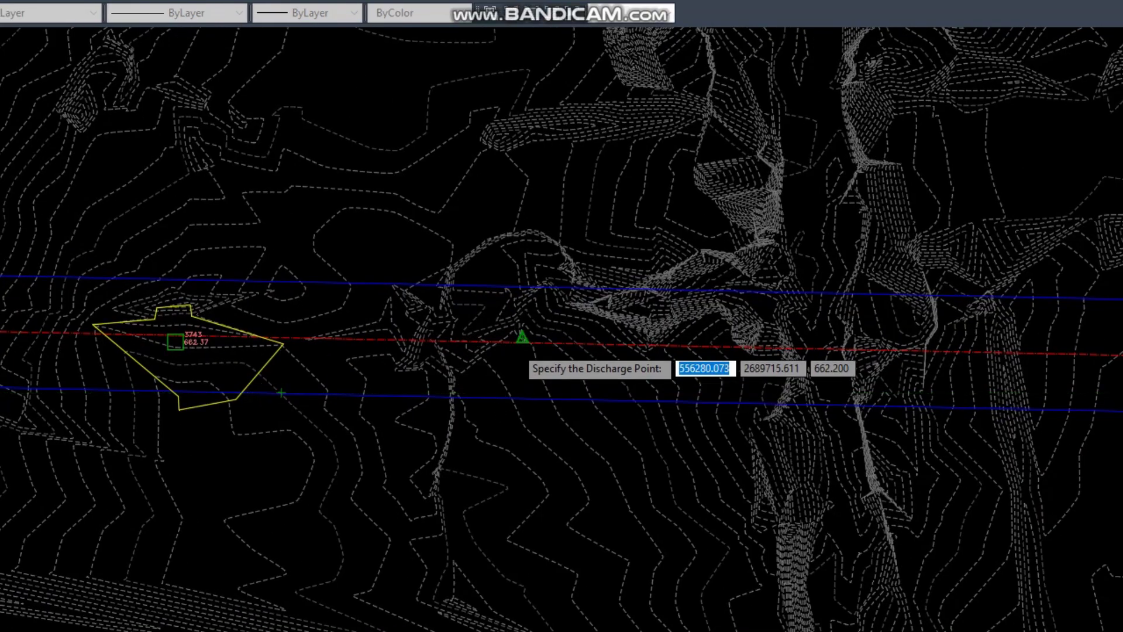
middle_drag(499, 348, 173, 329)
click(772, 422)
middle_drag(920, 389, 521, 376)
click(610, 326)
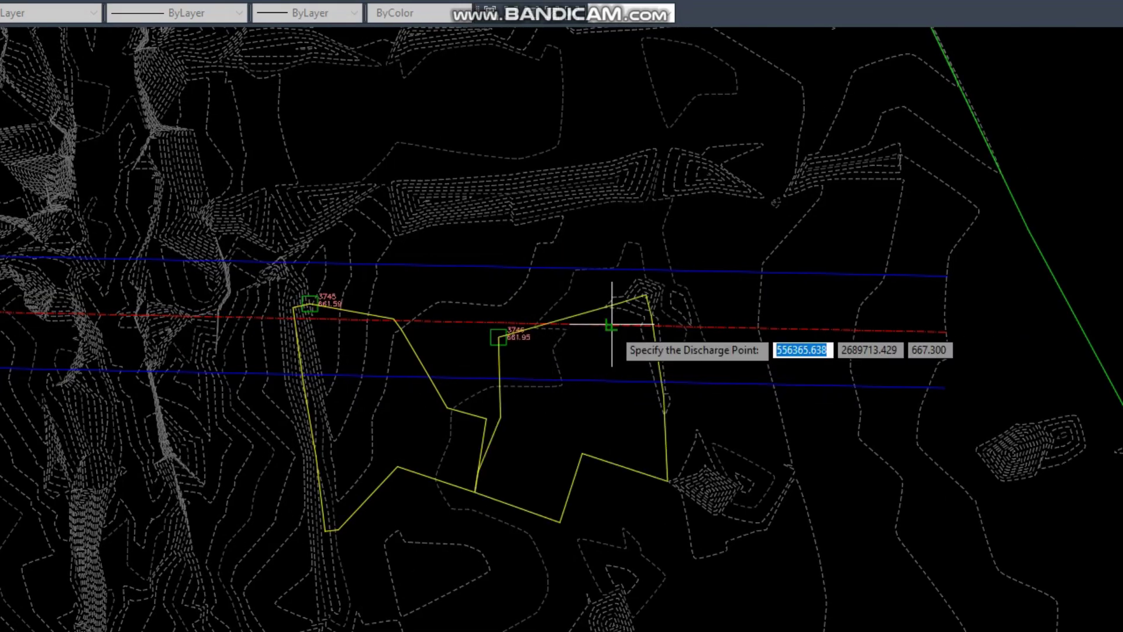
scroll(836, 331, down, 5)
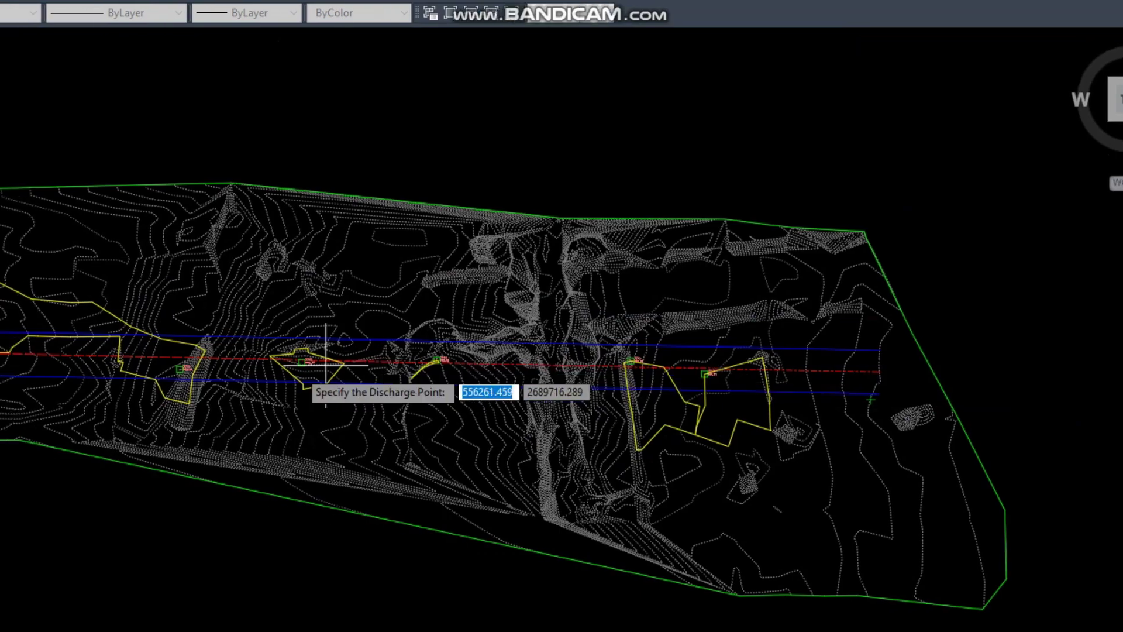
- Finish placing discharge points and pan back toward the start of the road
middle_drag(326, 363, 685, 364)
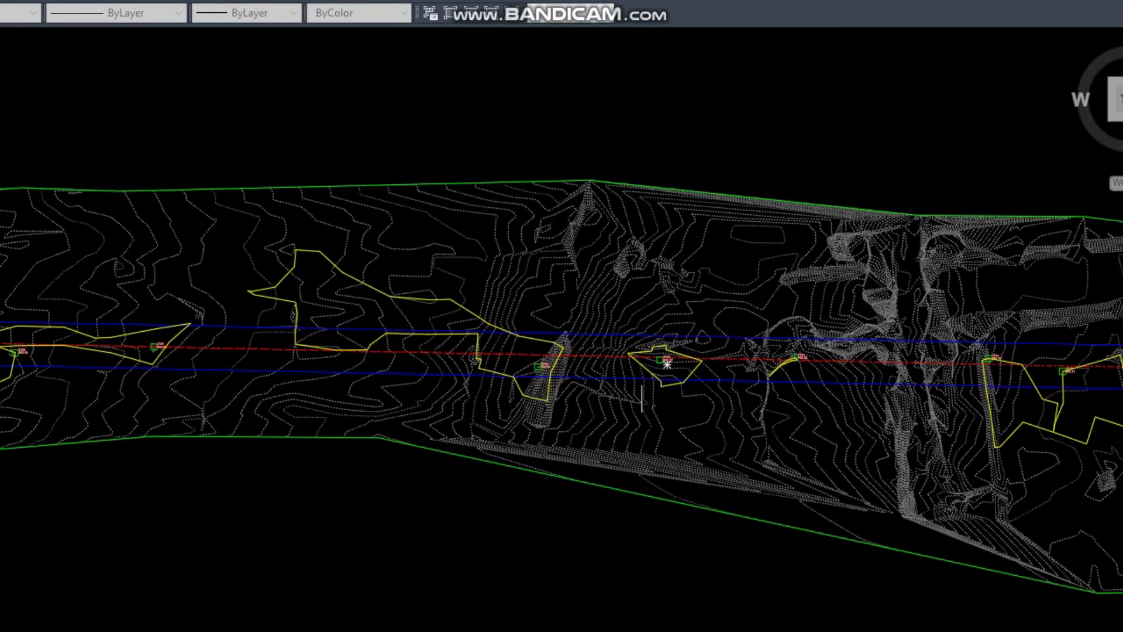
click(403, 321)
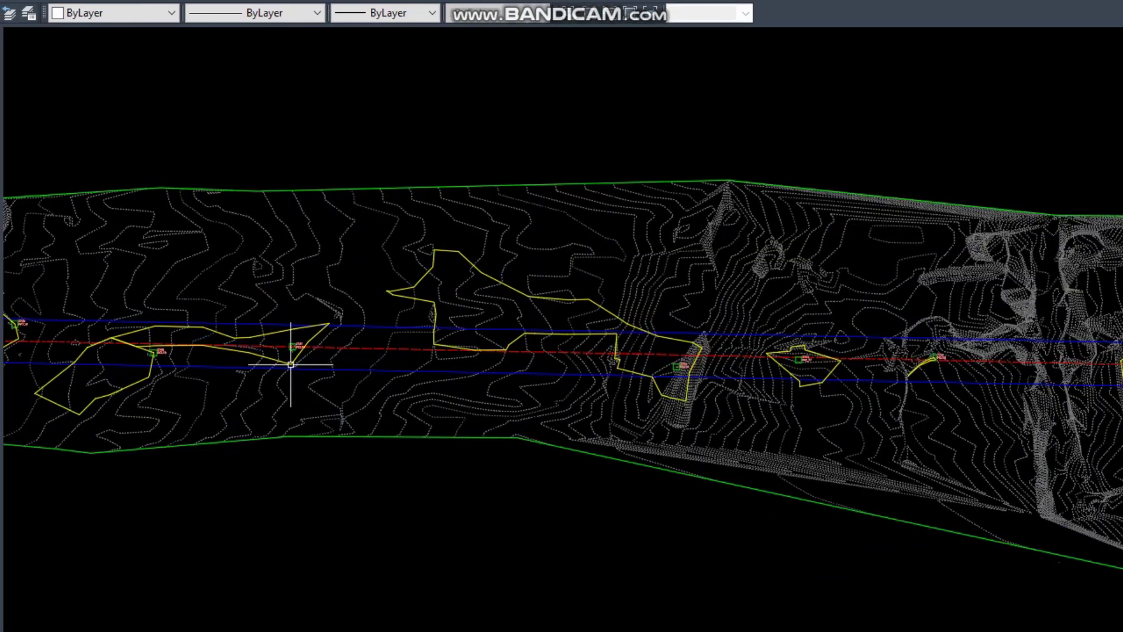
middle_drag(175, 364, 683, 375)
middle_drag(100, 374, 431, 376)
scroll(478, 369, up, 6)
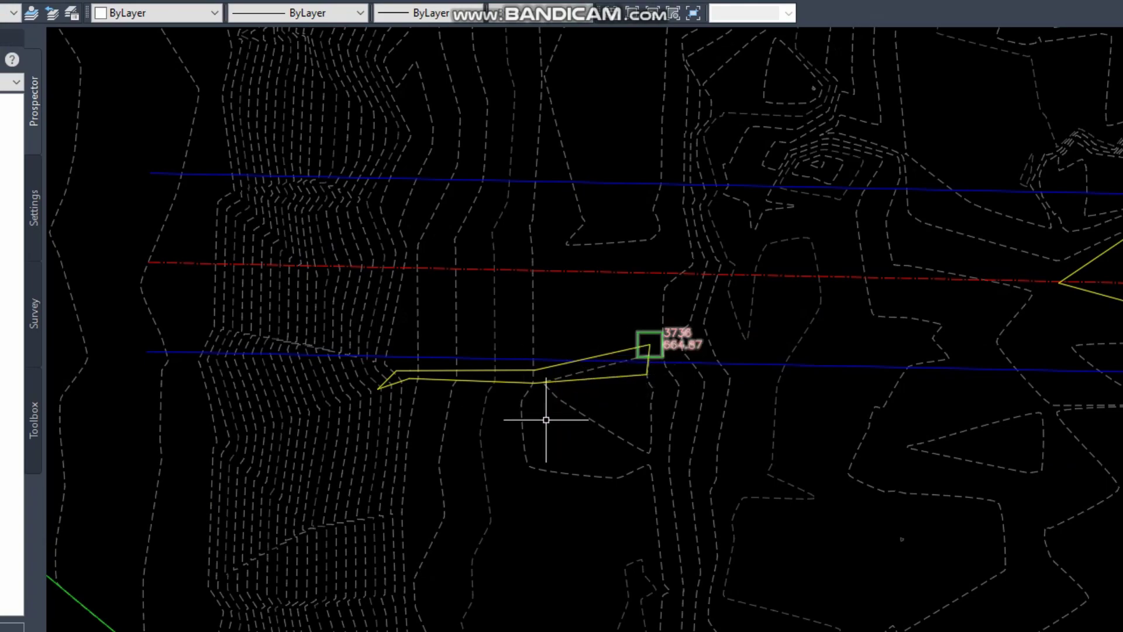
scroll(415, 370, down, 2)
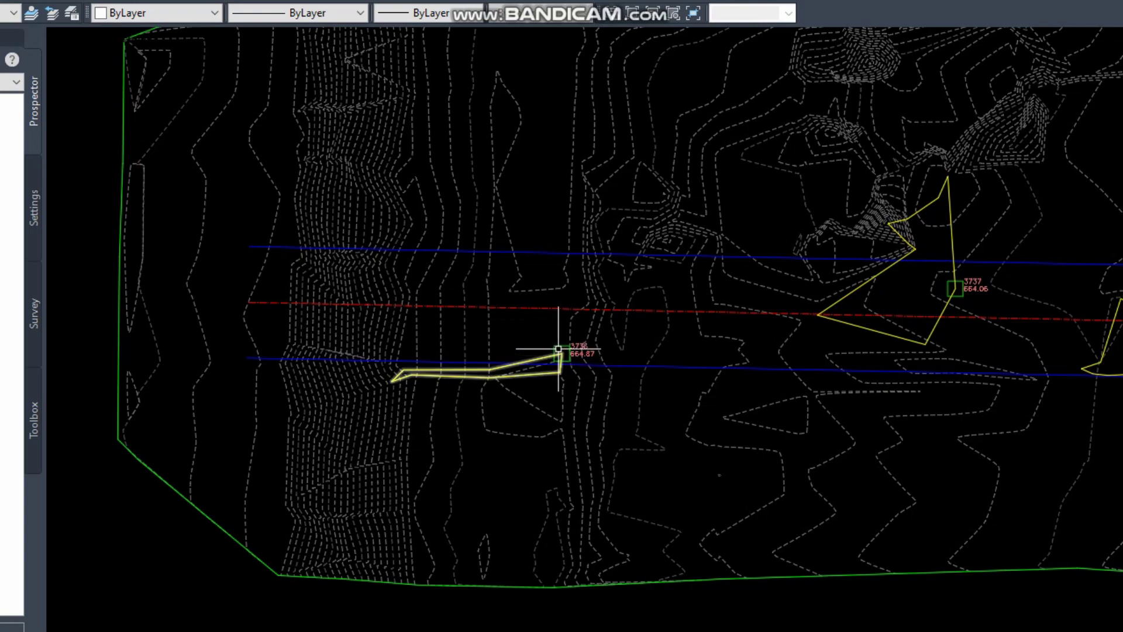
- Pan along the road to inspect the catchment chain, including 3738 and 3739
mouse_move(767, 369)
middle_down()
mouse_move(669, 385)
mouse_move(487, 388)
middle_up()
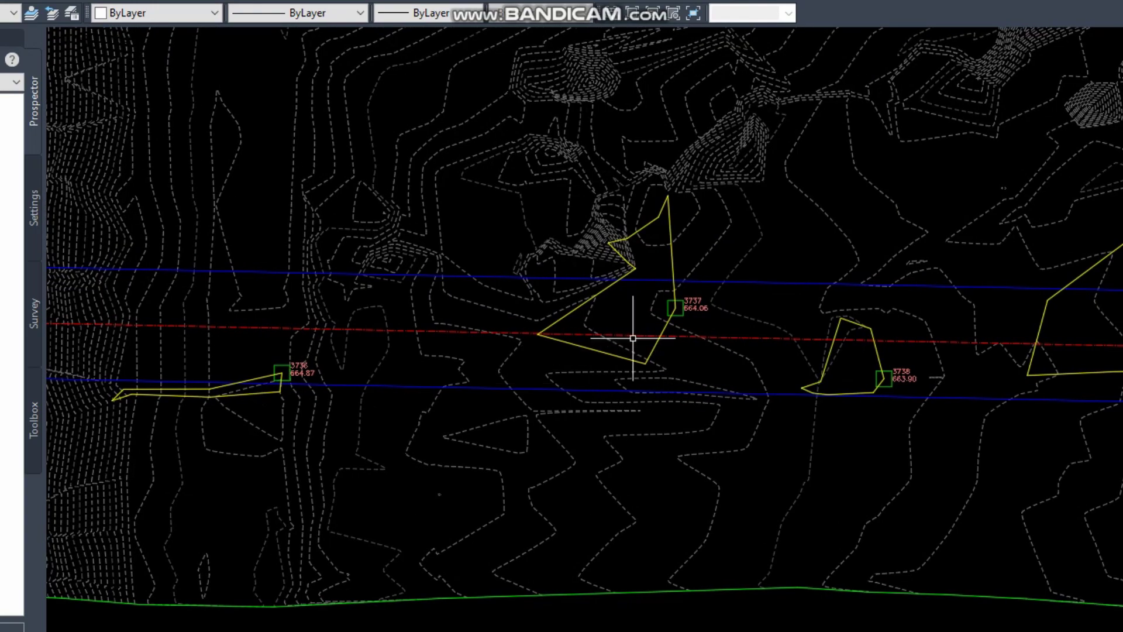
middle_drag(843, 367, 459, 352)
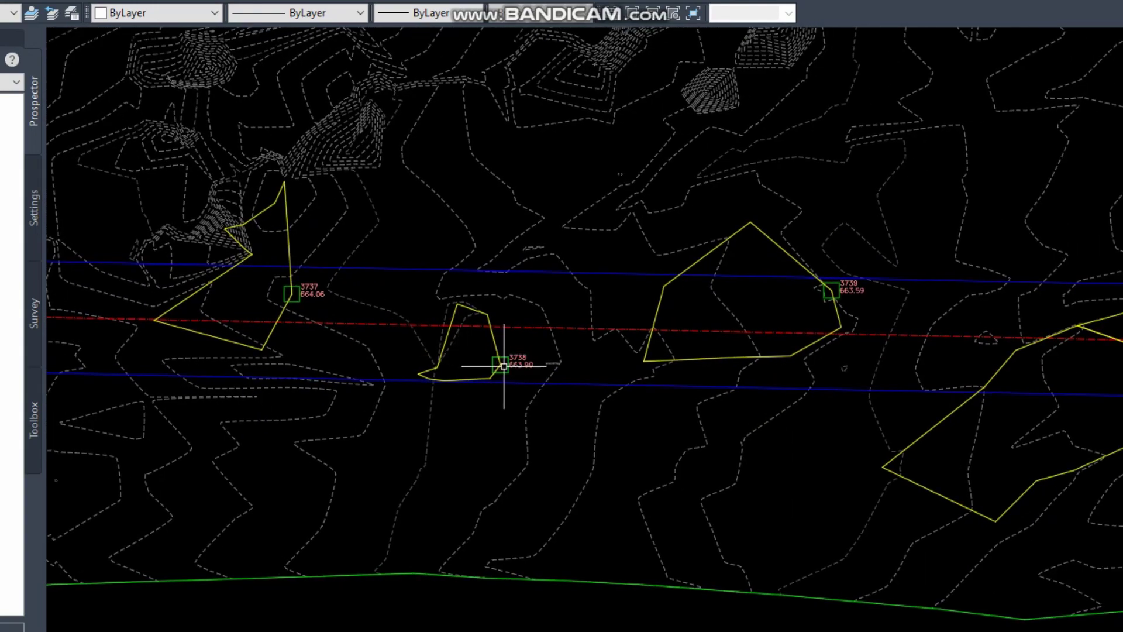
scroll(651, 381, right, 3)
scroll(560, 384, down, 6)
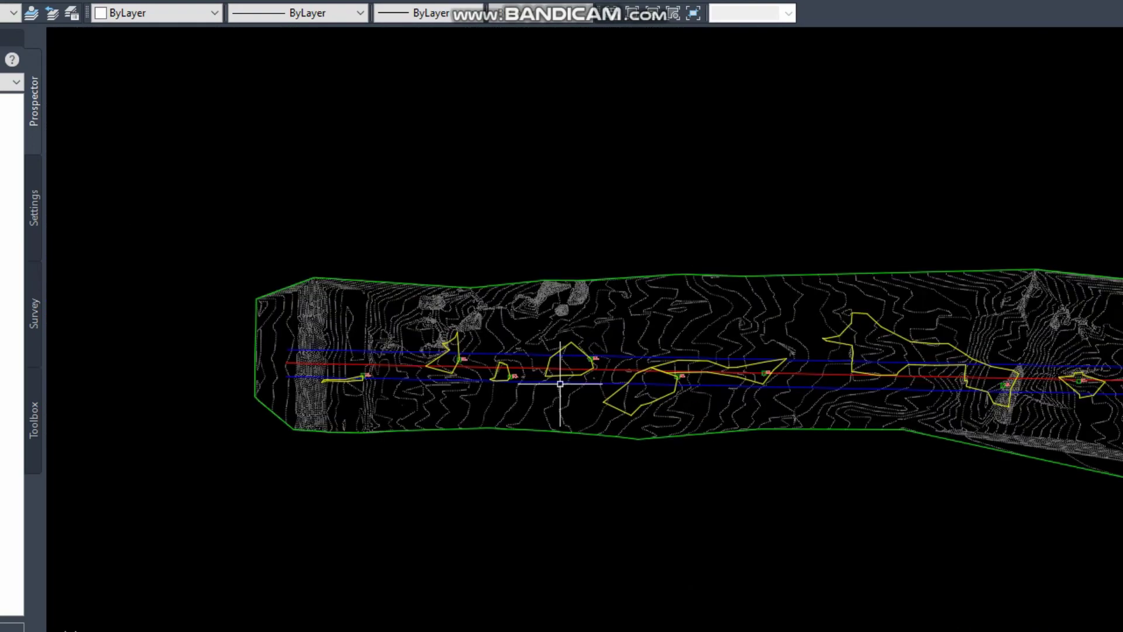
middle_drag(765, 396, 573, 404)
scroll(753, 369, up, 8)
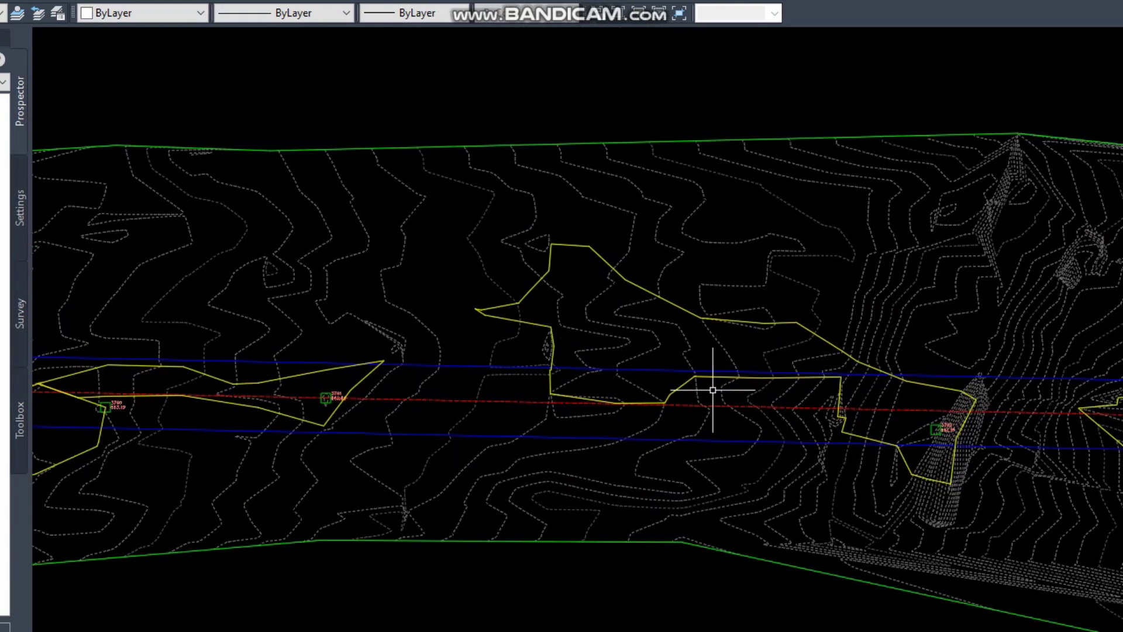
scroll(740, 439, down, 8)
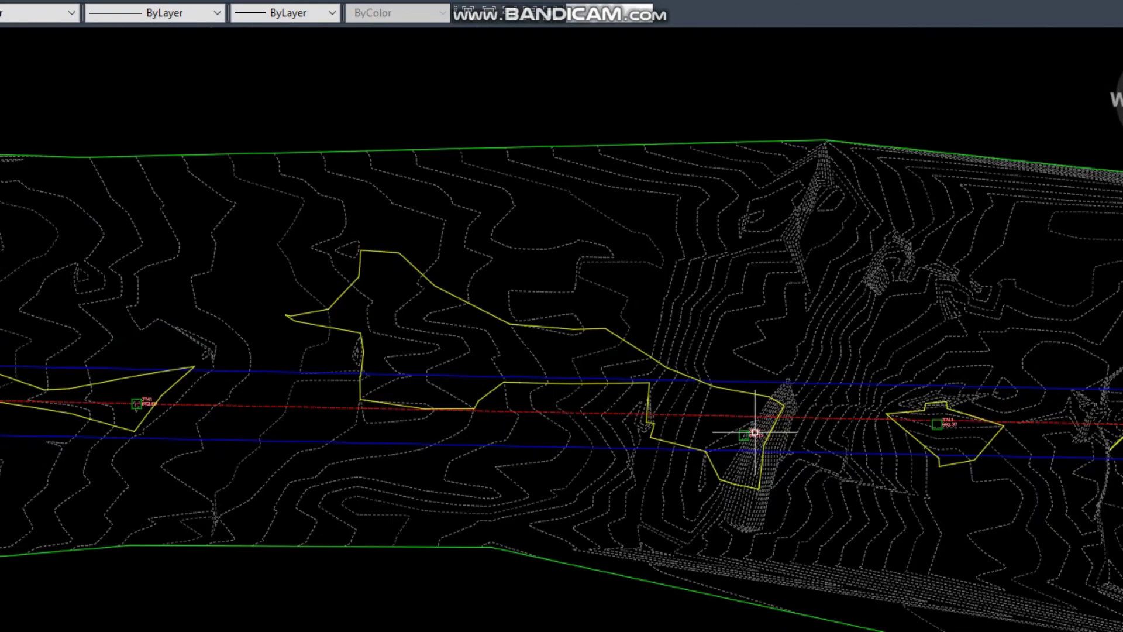
scroll(544, 396, up, 8)
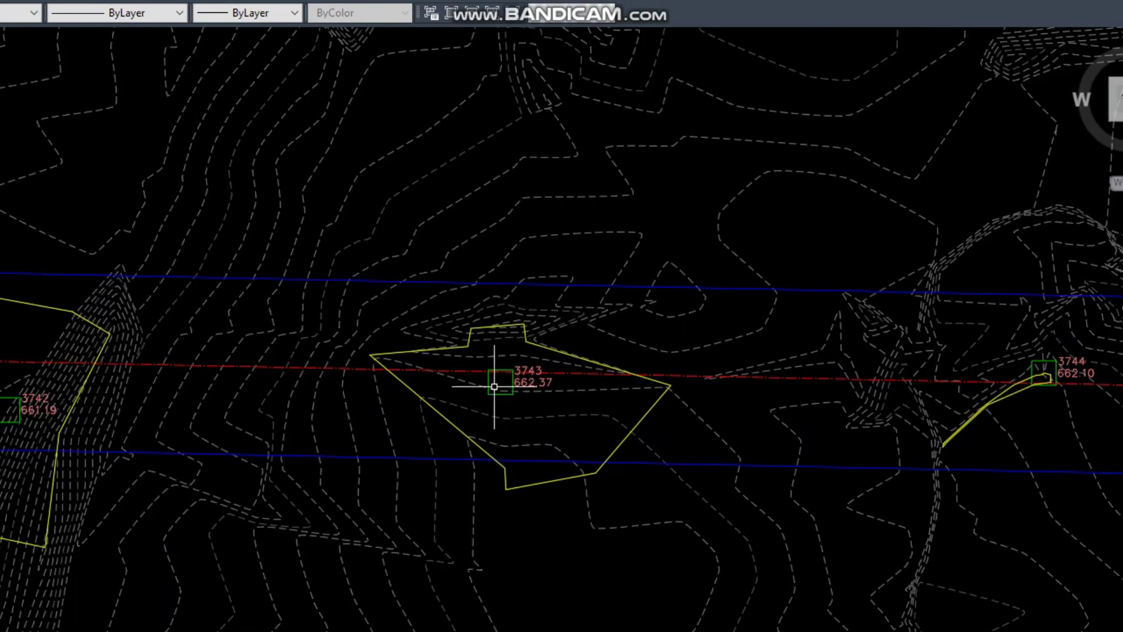
scroll(494, 386, down, 4)
- Centre the road corridor in view and select the TIN surface
middle_drag(682, 390, 269, 351)
scroll(843, 386, down, 4)
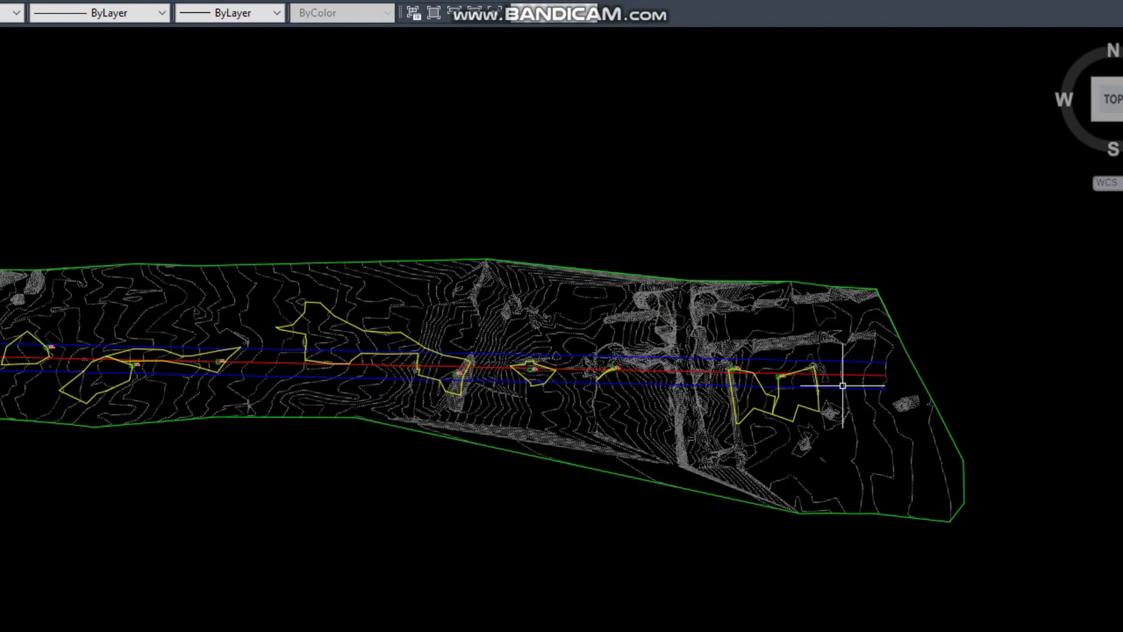
middle_drag(457, 383, 643, 392)
middle_drag(492, 337, 468, 286)
scroll(406, 212, down, 2)
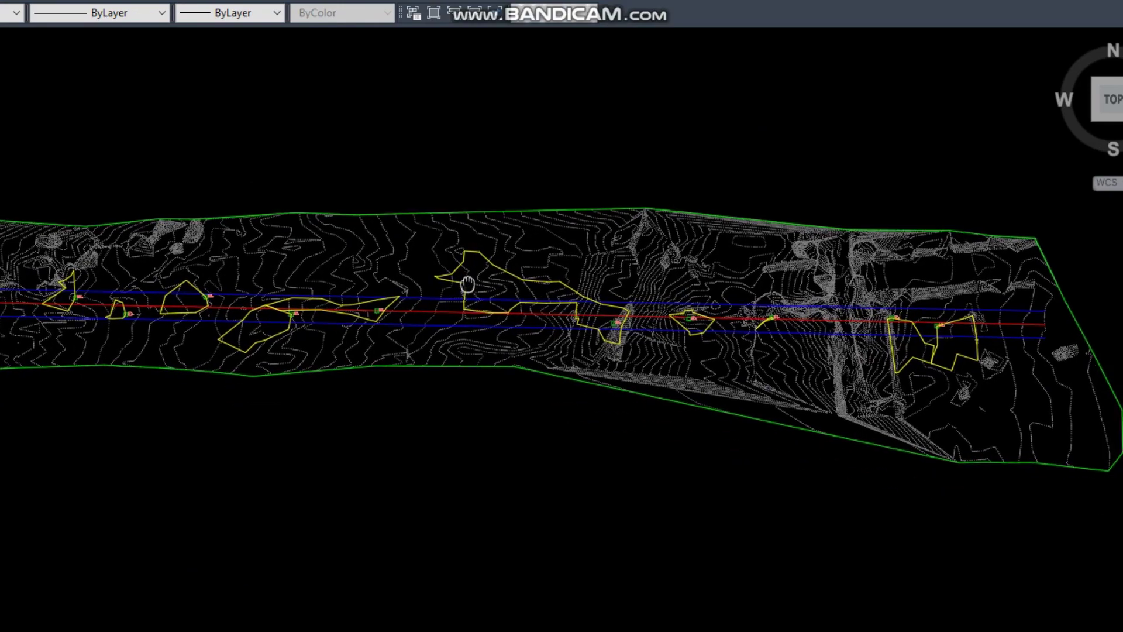
click(405, 216)
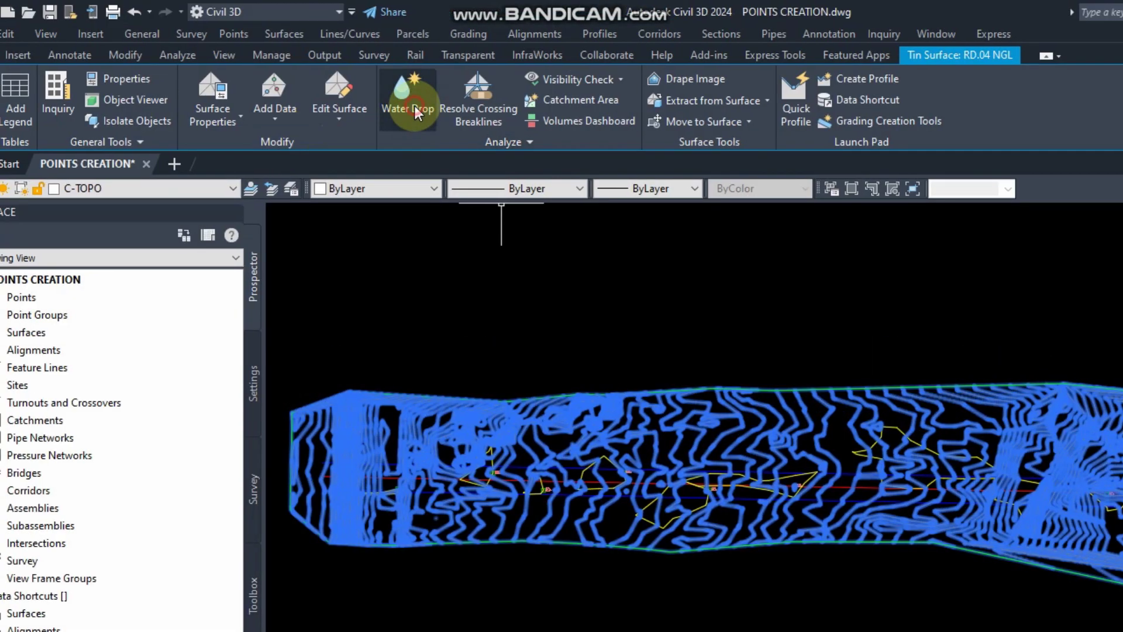
- Start Water Drop with paths as 2D polylines on the cyan C-HYDR-CTCH-FPTH layer
click(194, 61)
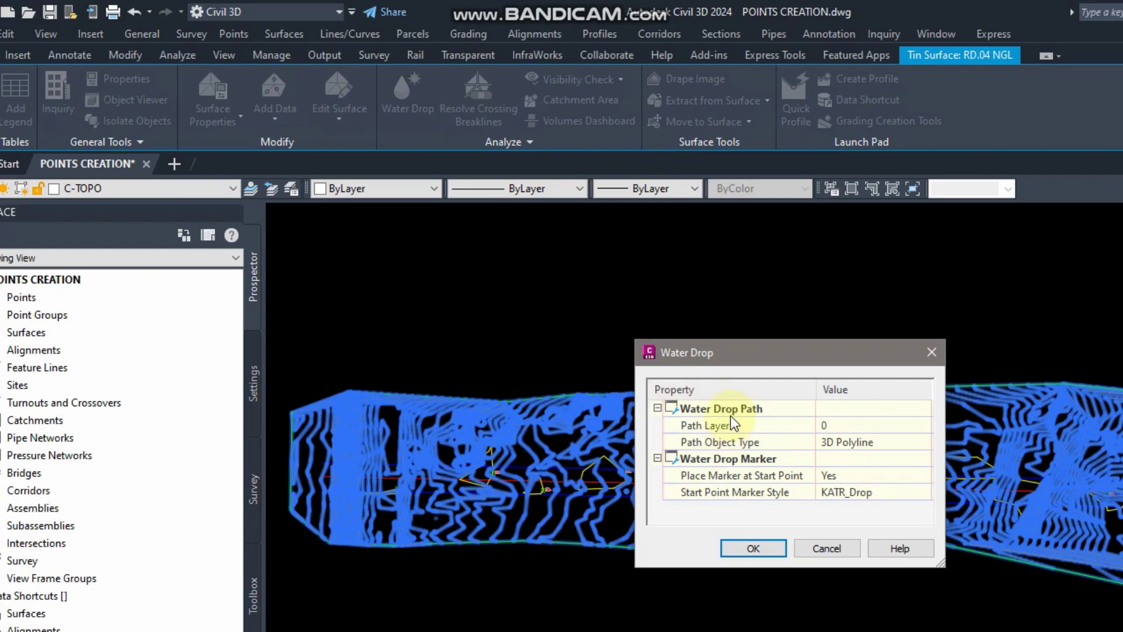
click(878, 423)
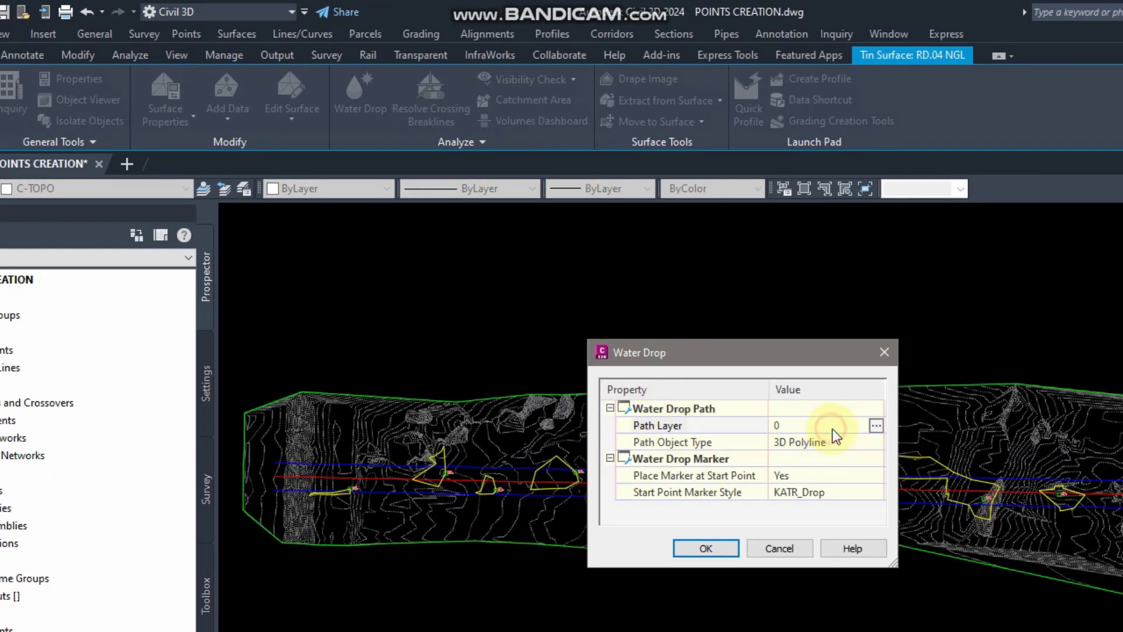
click(876, 425)
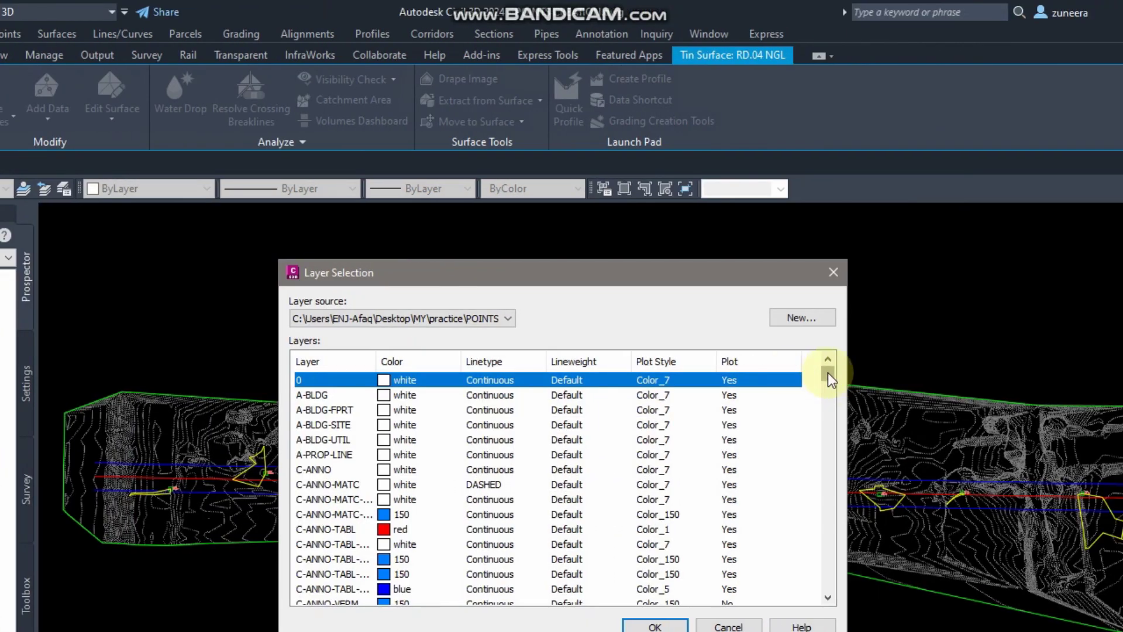
drag(826, 373, 827, 381)
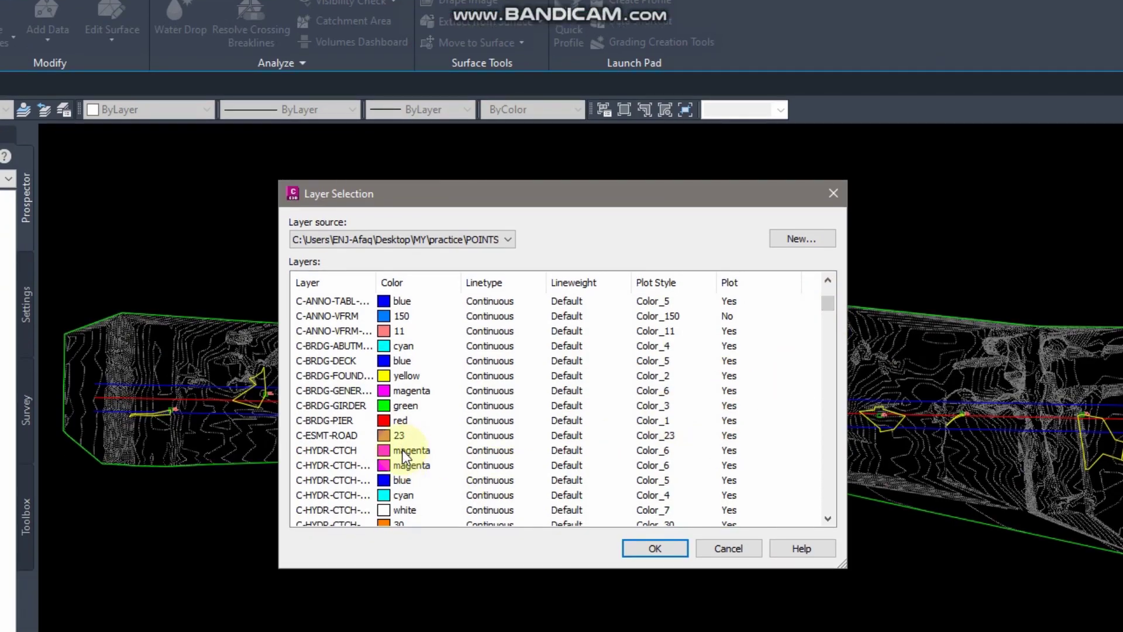
click(406, 495)
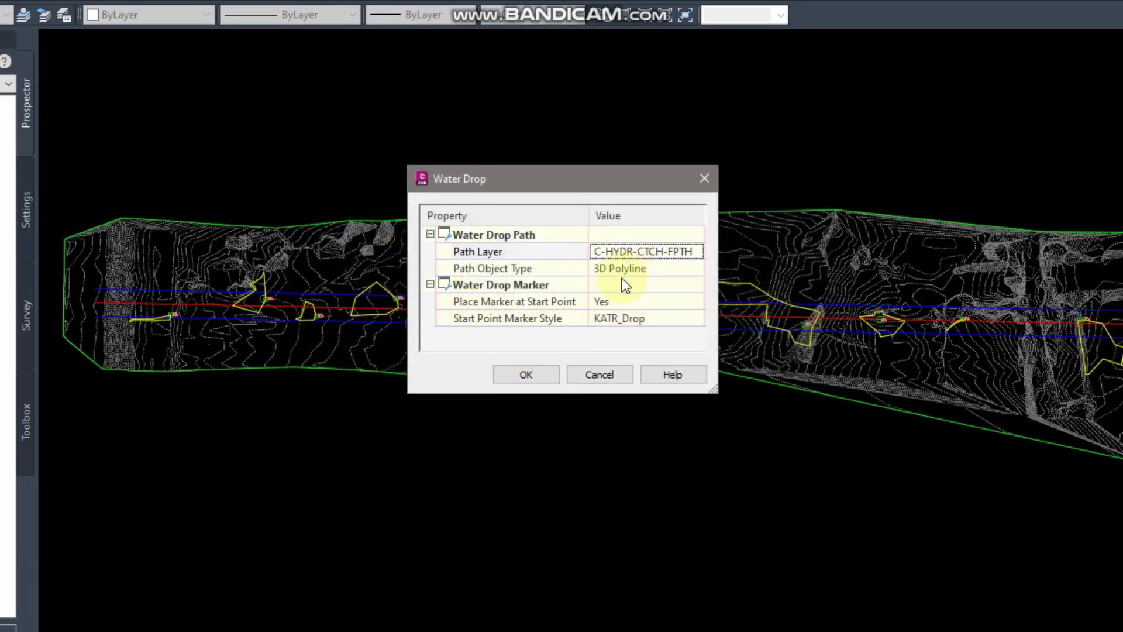
click(627, 274)
click(627, 283)
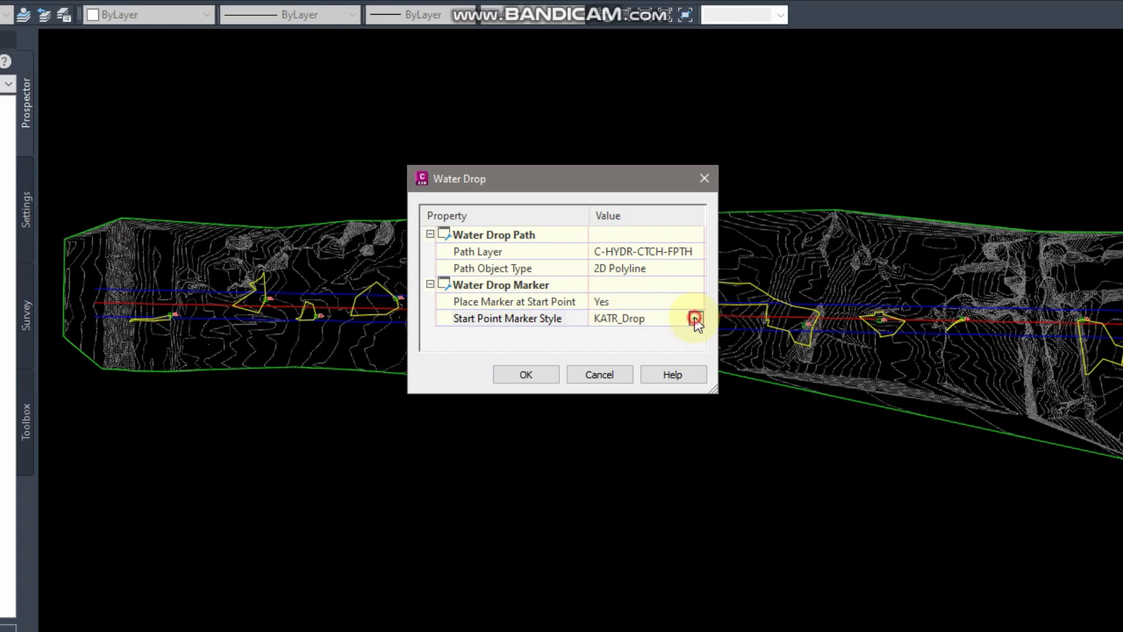
- Keep KATR_Drop start point markers turned on and confirm the water drop settings
click(695, 318)
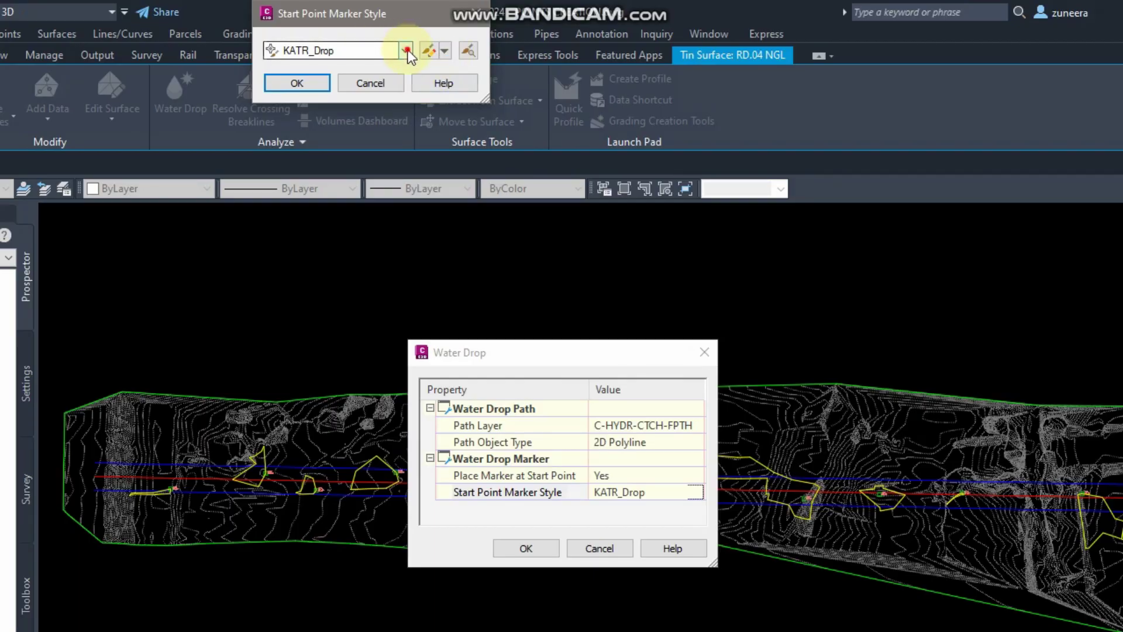
click(406, 51)
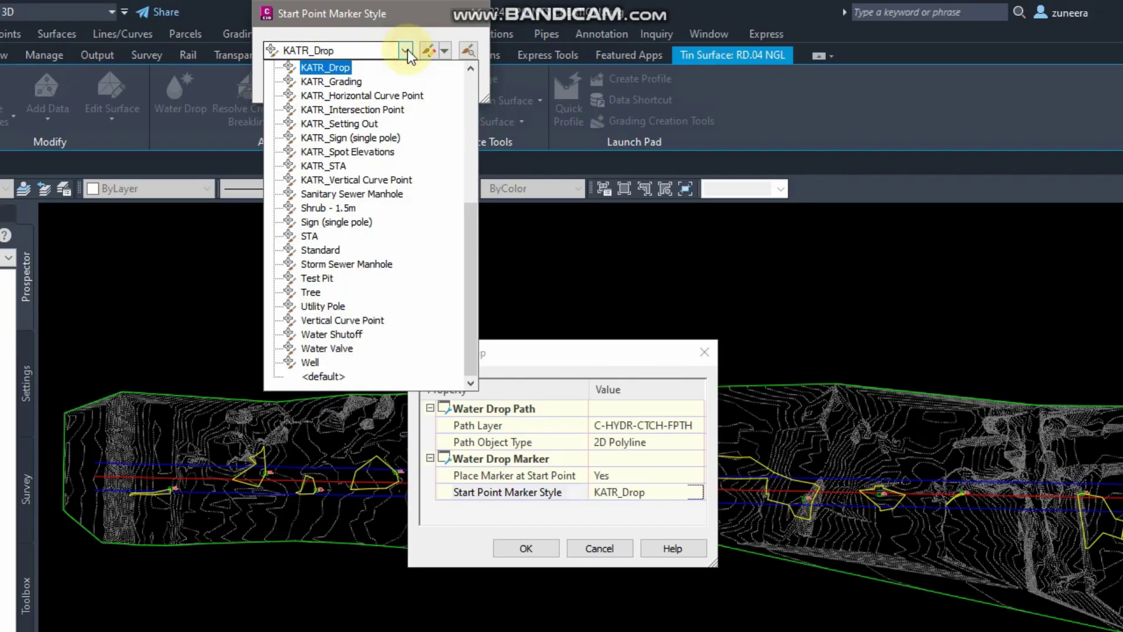
click(407, 51)
click(446, 52)
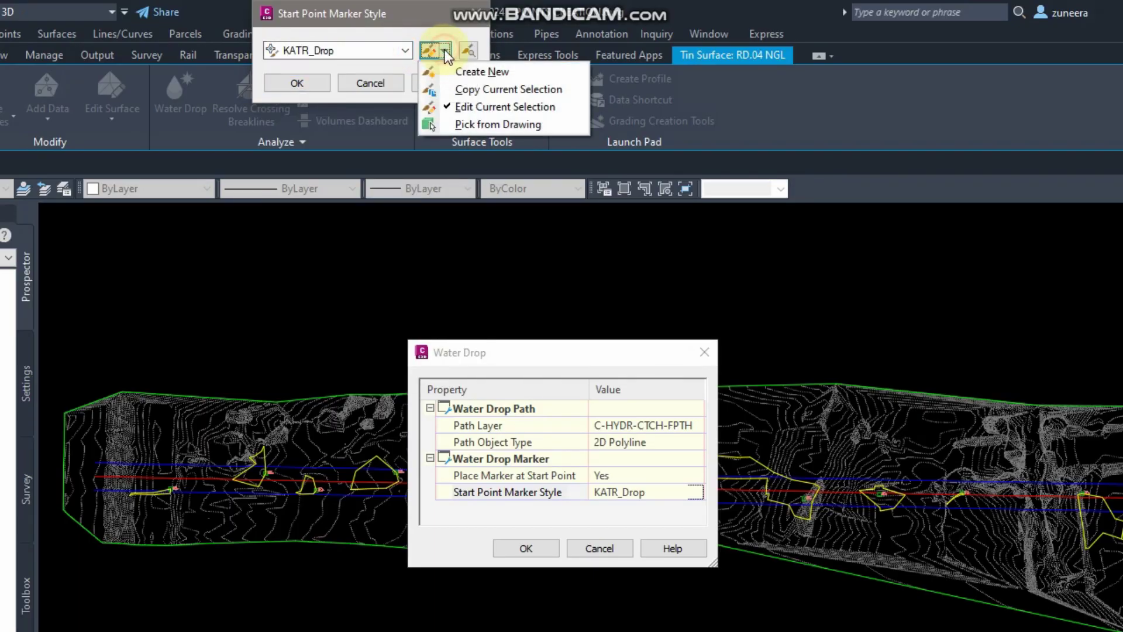
click(471, 17)
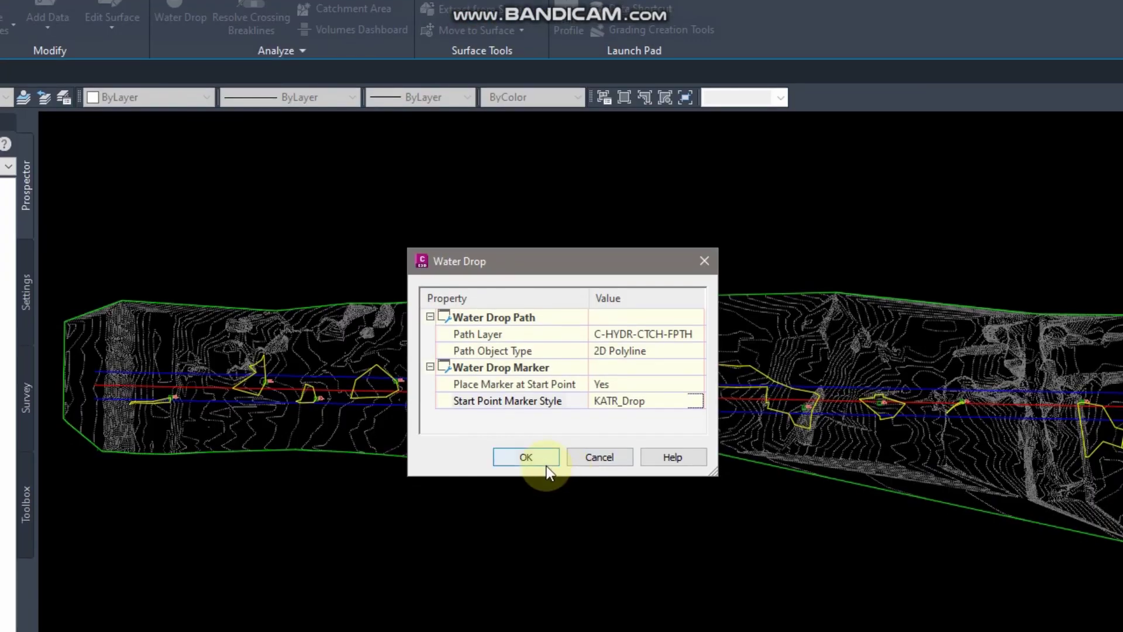
click(648, 384)
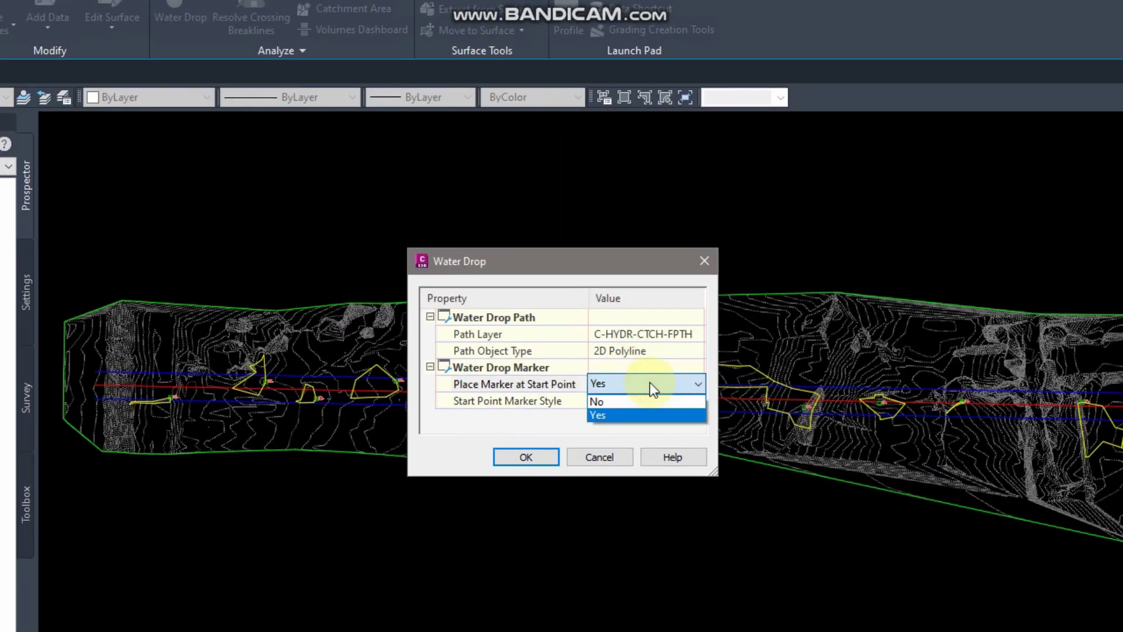
click(643, 415)
click(527, 459)
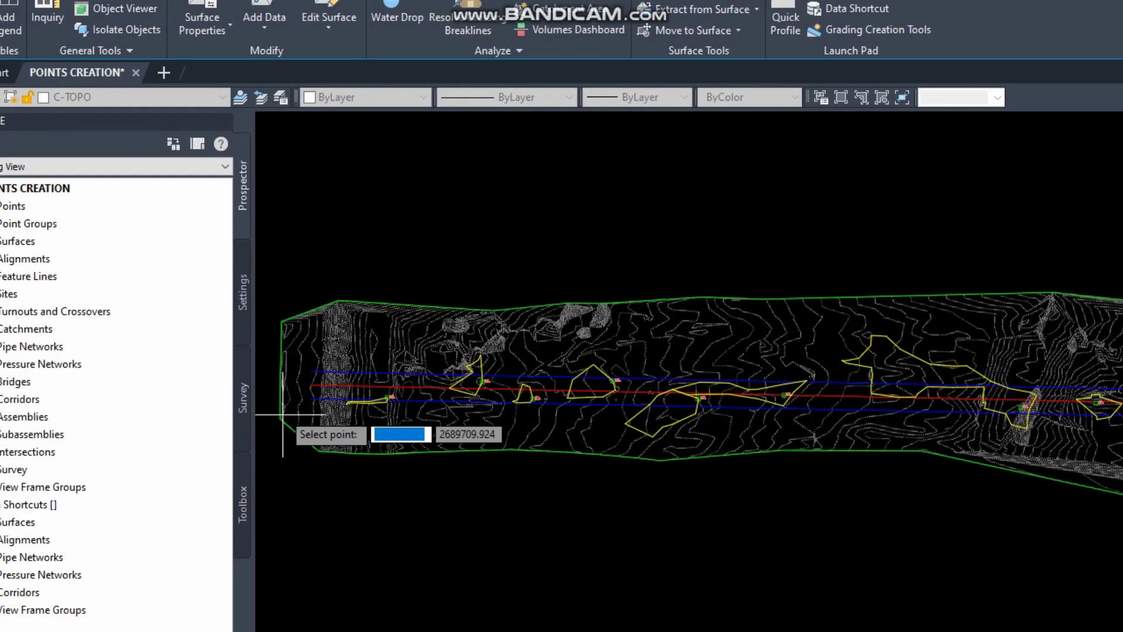
- Pan along the road and drop a water drop to trace its first cyan flow path
scroll(282, 414, up, 6)
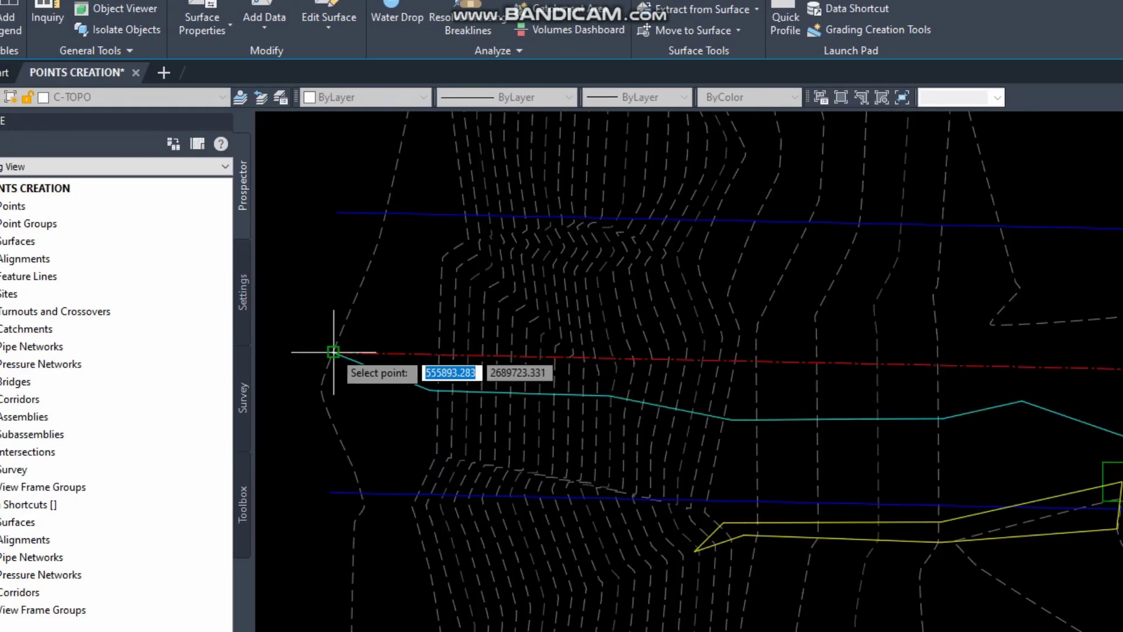
scroll(406, 433, down, 5)
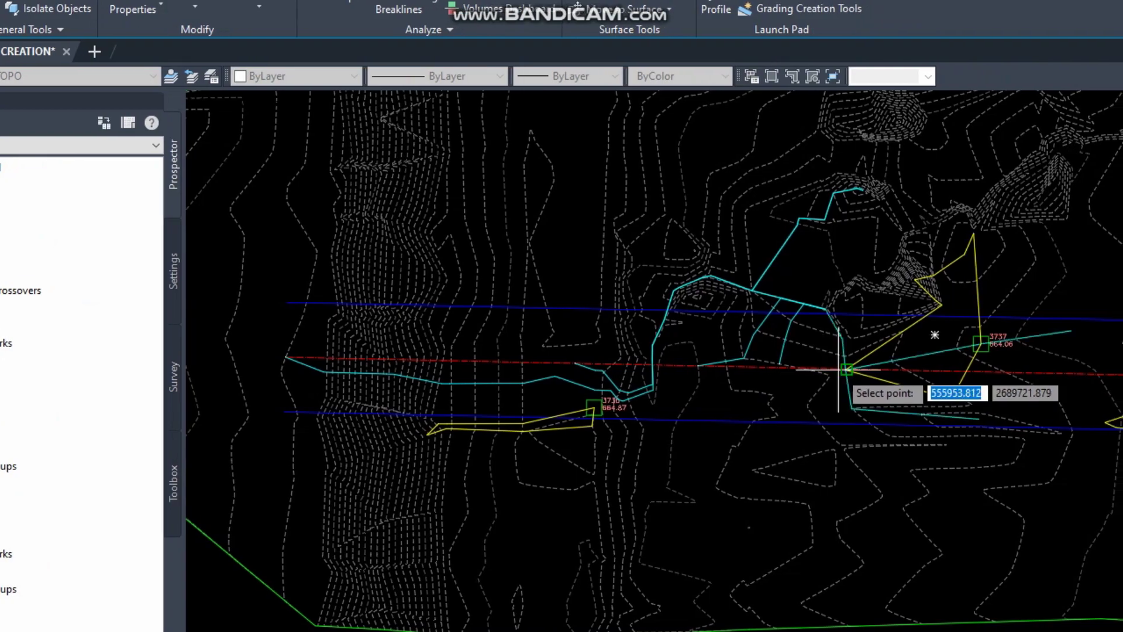
middle_drag(987, 400, 657, 395)
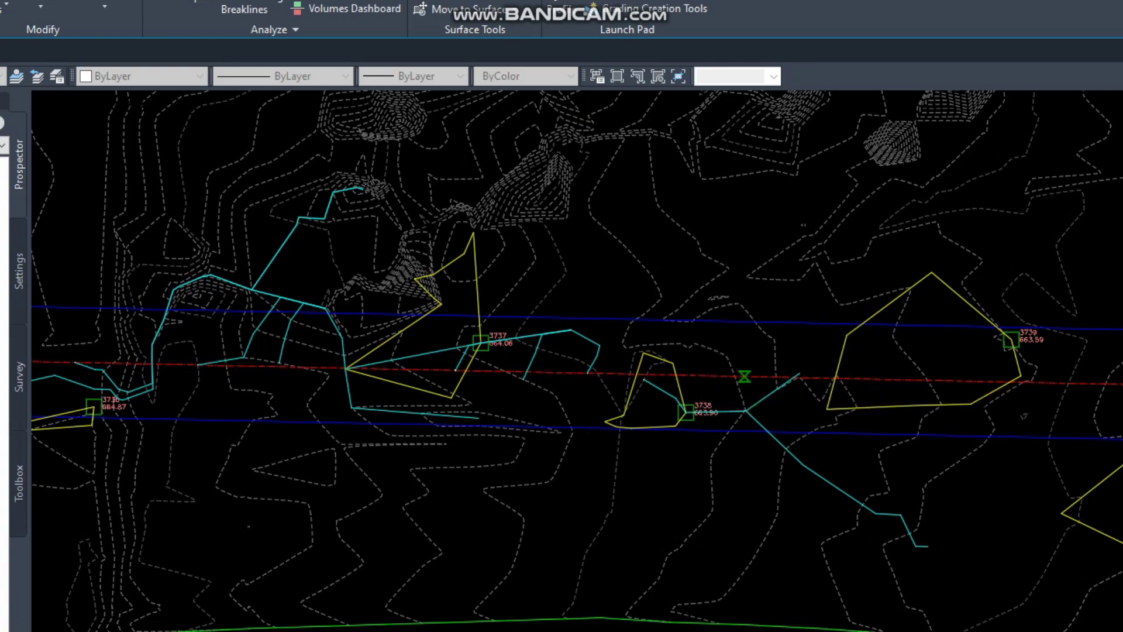
middle_drag(842, 393, 632, 392)
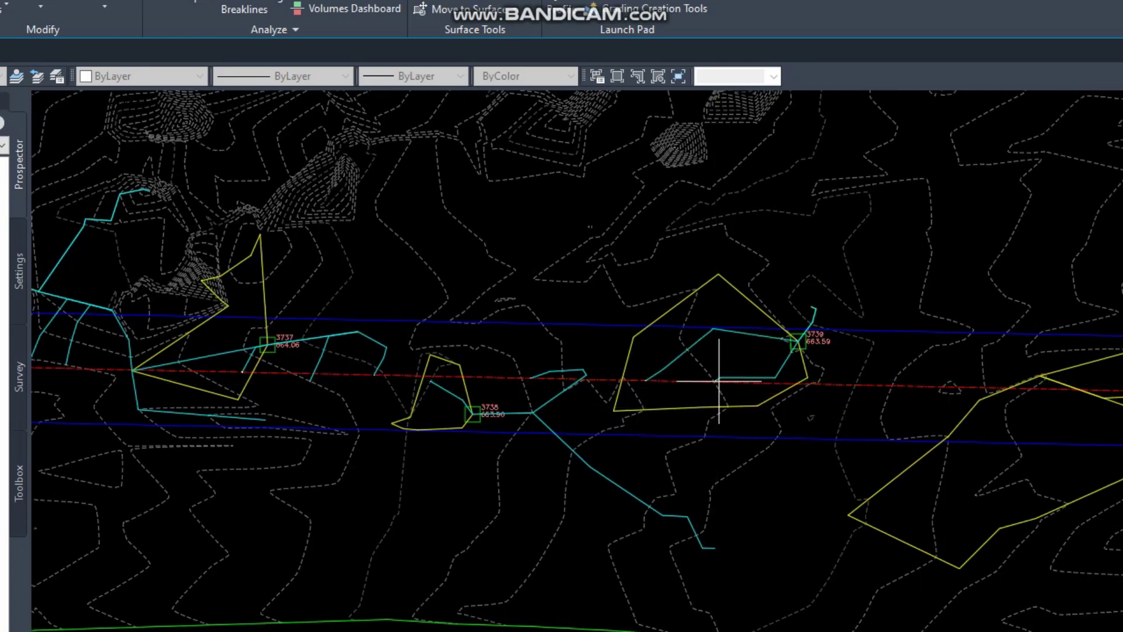
click(855, 385)
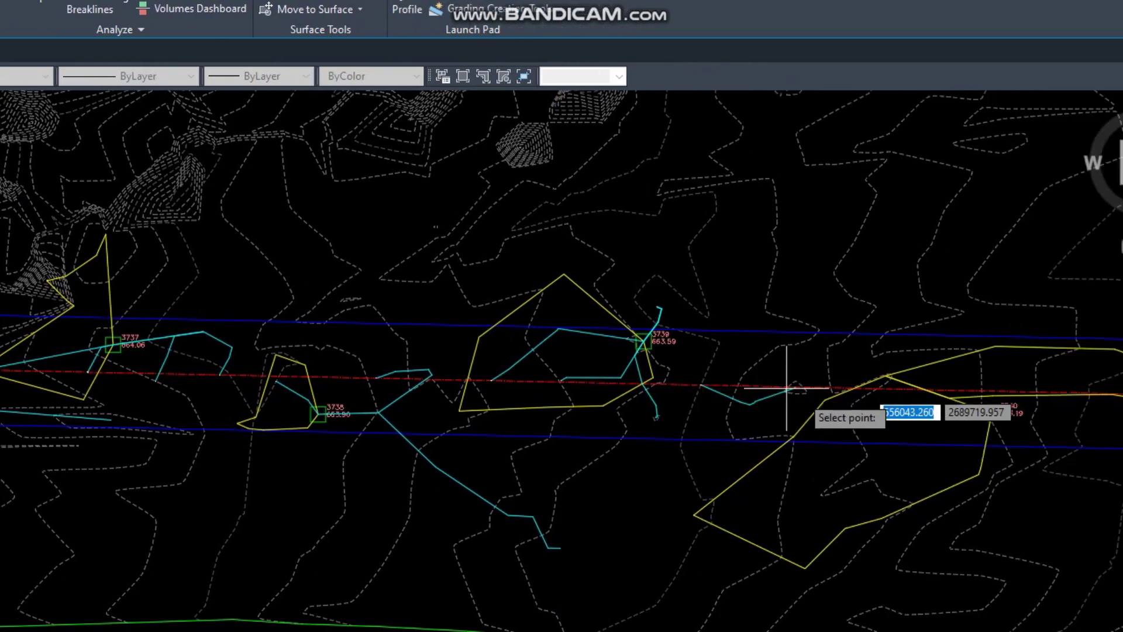
- Move past catchments 3743–3746 toward the road's end and trace three flow paths from the slope
middle_drag(941, 388, 659, 404)
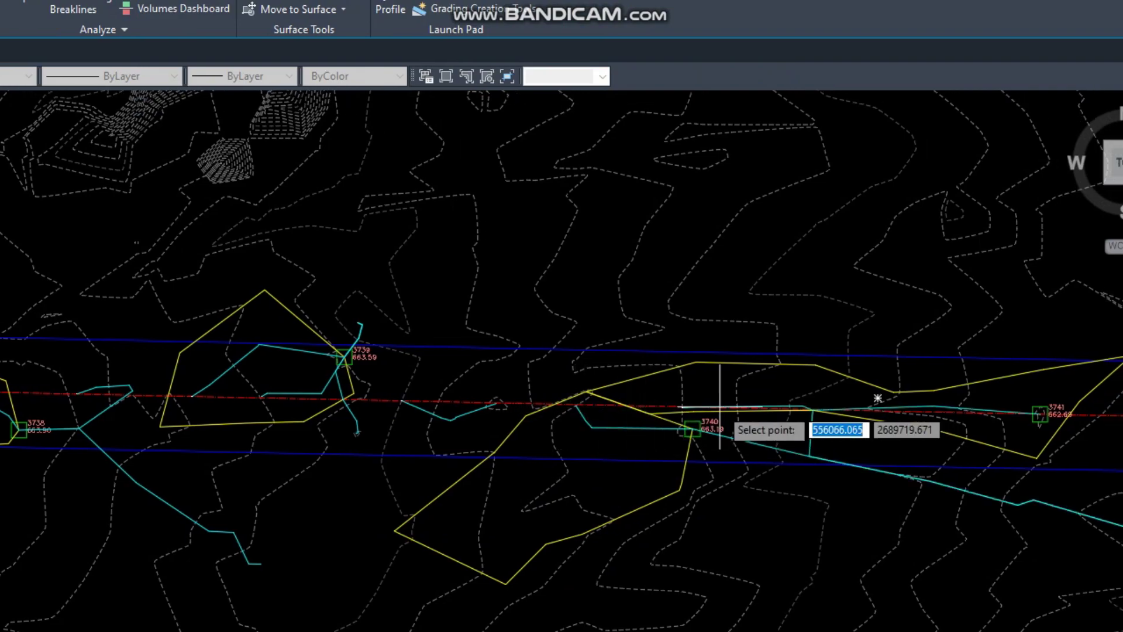
middle_drag(776, 408, 478, 416)
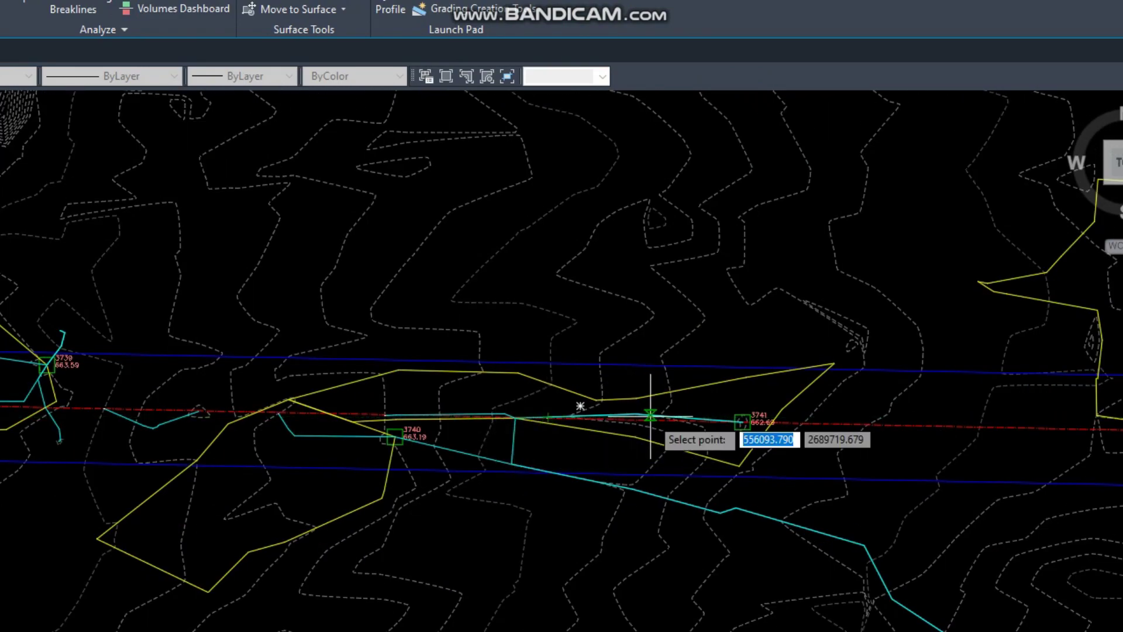
middle_drag(856, 441, 347, 426)
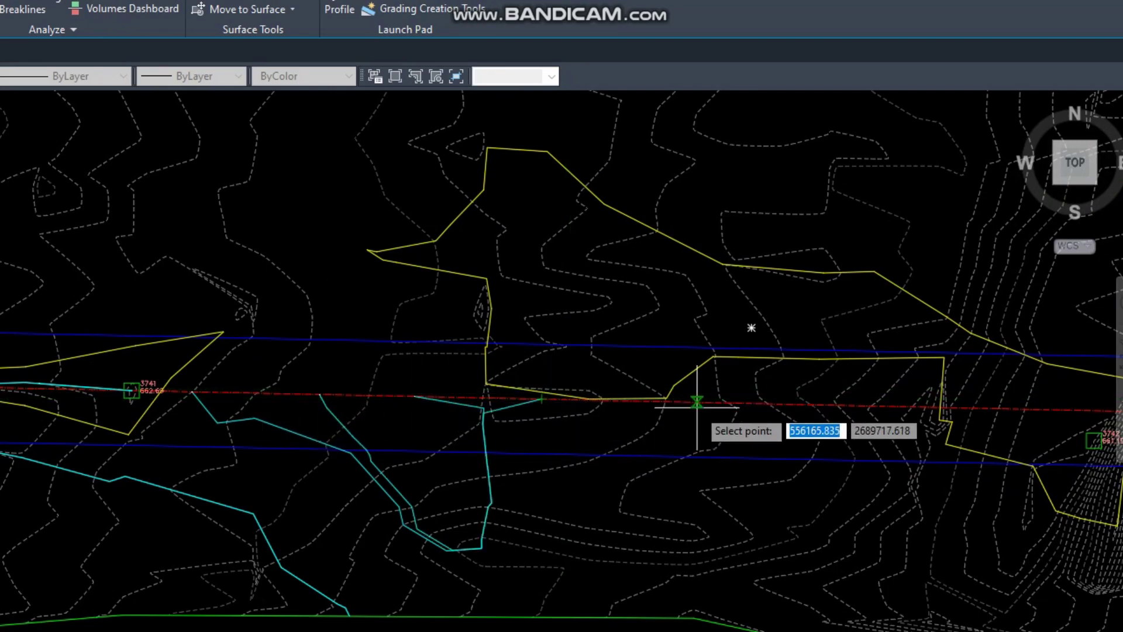
mouse_move(806, 409)
middle_down()
mouse_move(727, 426)
mouse_move(458, 412)
middle_up()
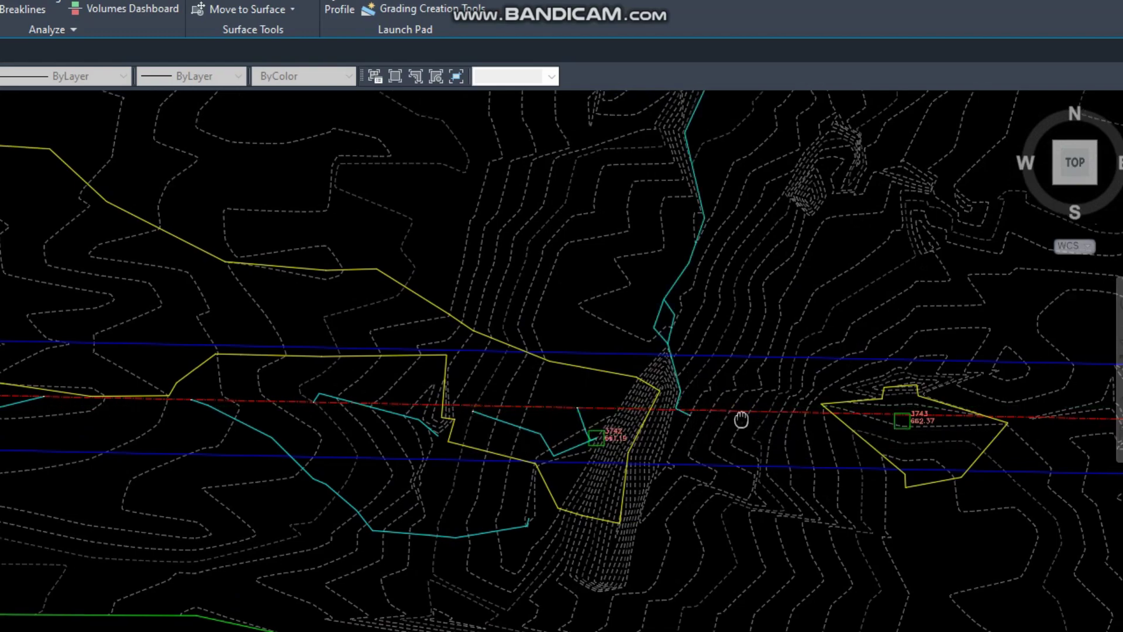
middle_drag(742, 418, 482, 434)
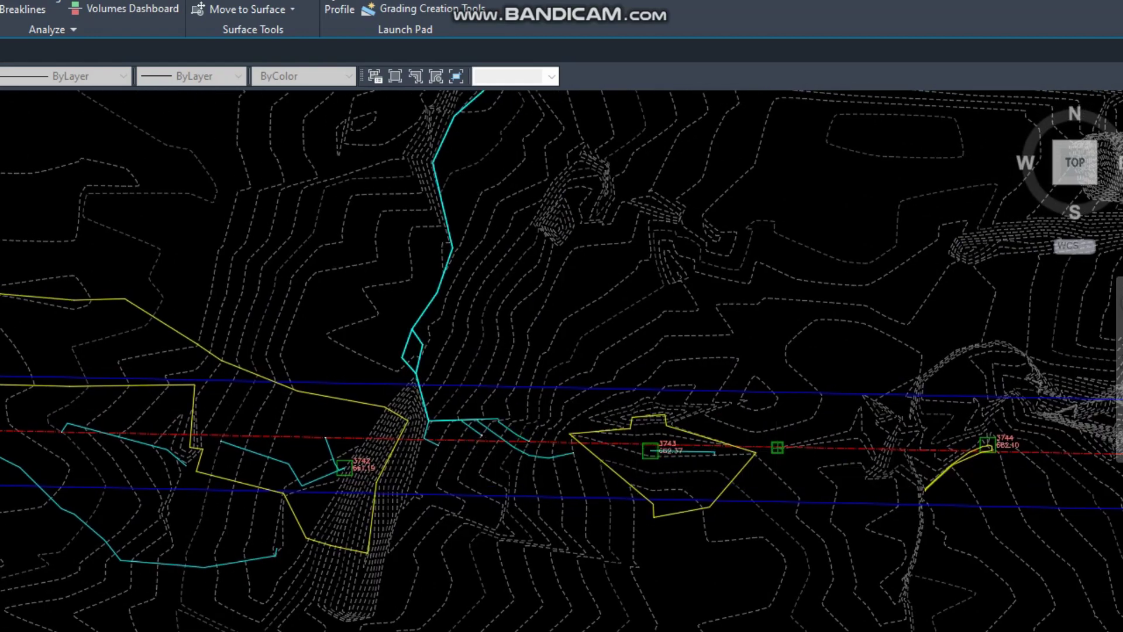
mouse_move(842, 451)
middle_down()
mouse_move(410, 448)
mouse_move(390, 435)
middle_up()
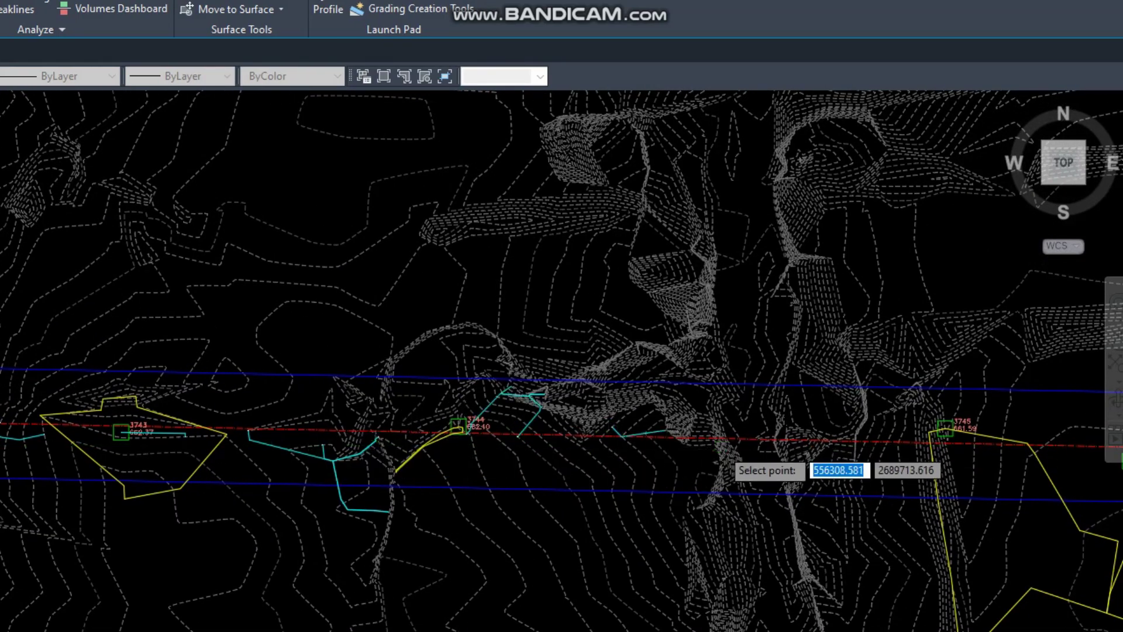
middle_drag(1012, 522, 544, 527)
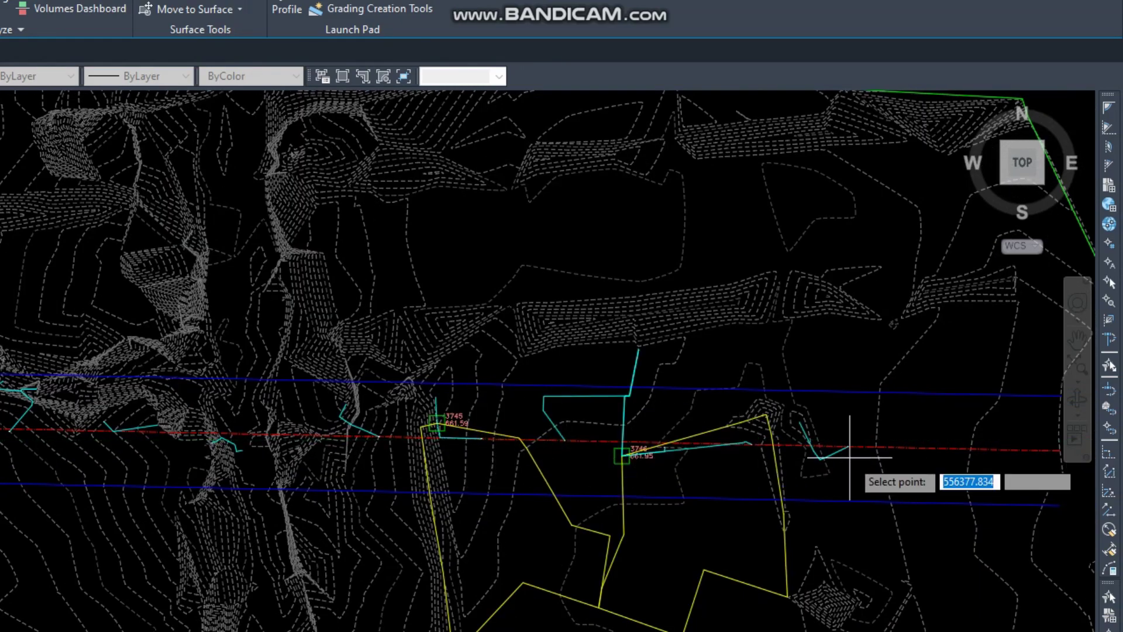
middle_drag(851, 454, 305, 435)
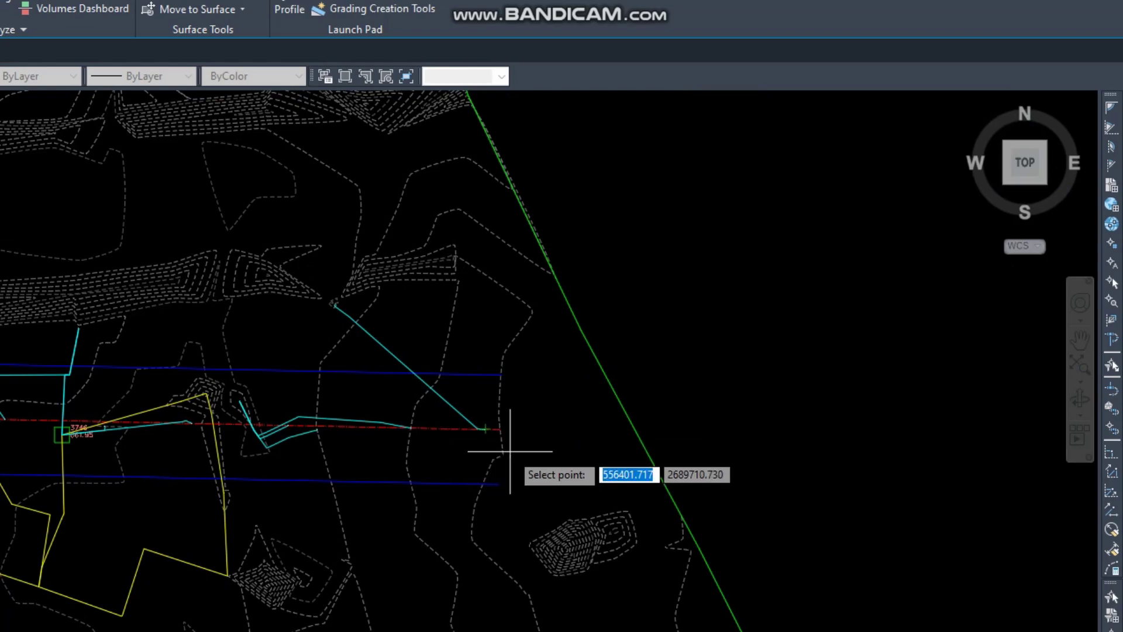
scroll(510, 451, down, 5)
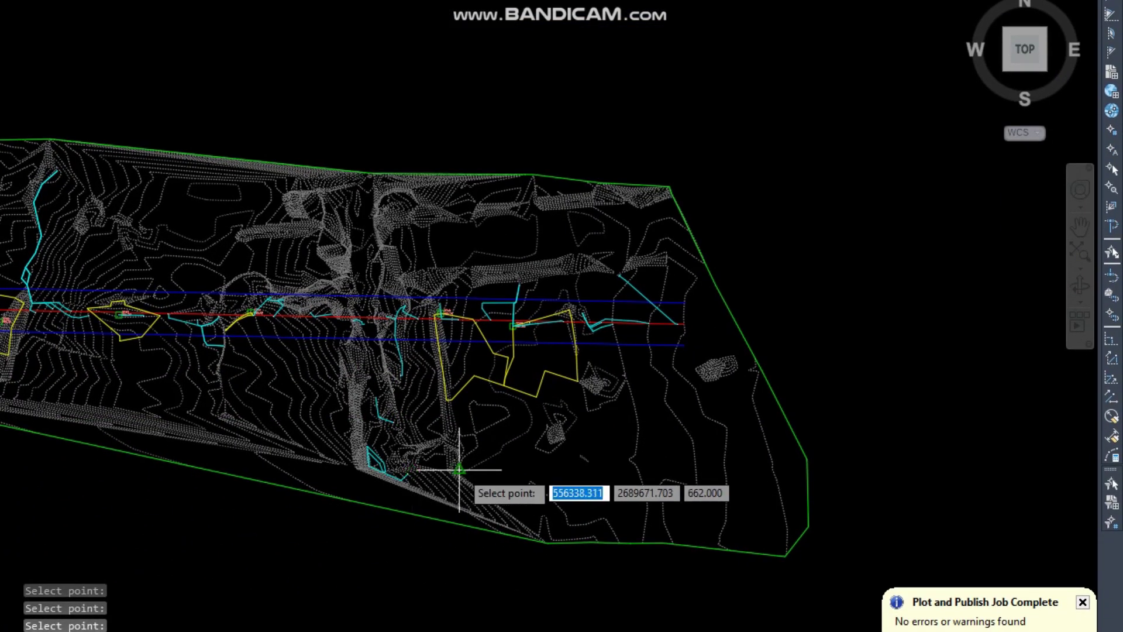
scroll(410, 417, up, 3)
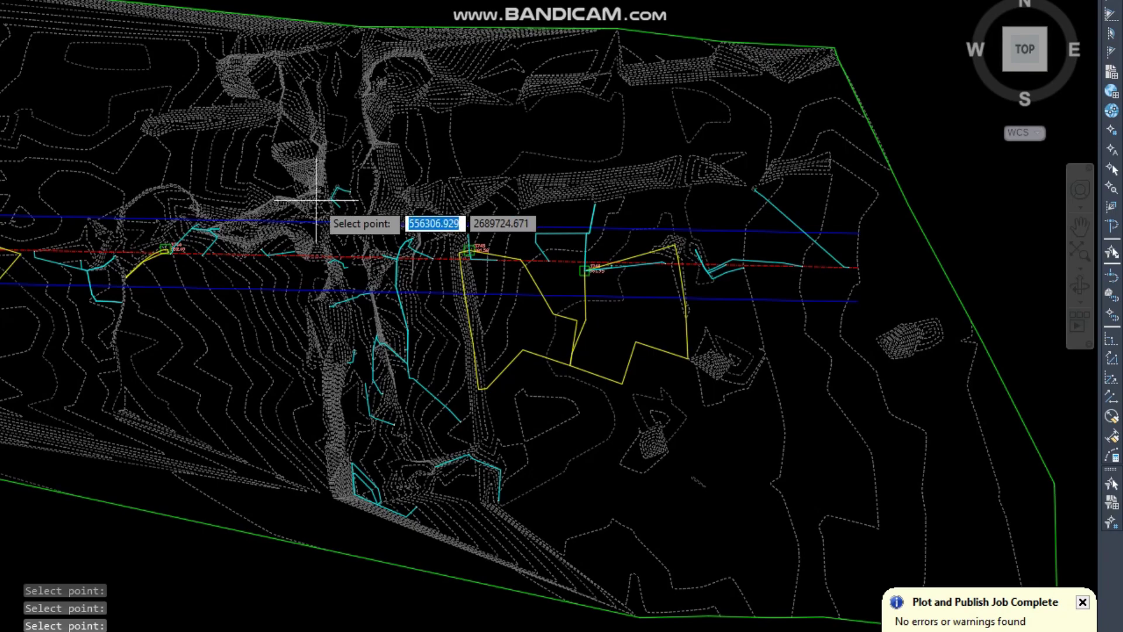
scroll(311, 199, up, 4)
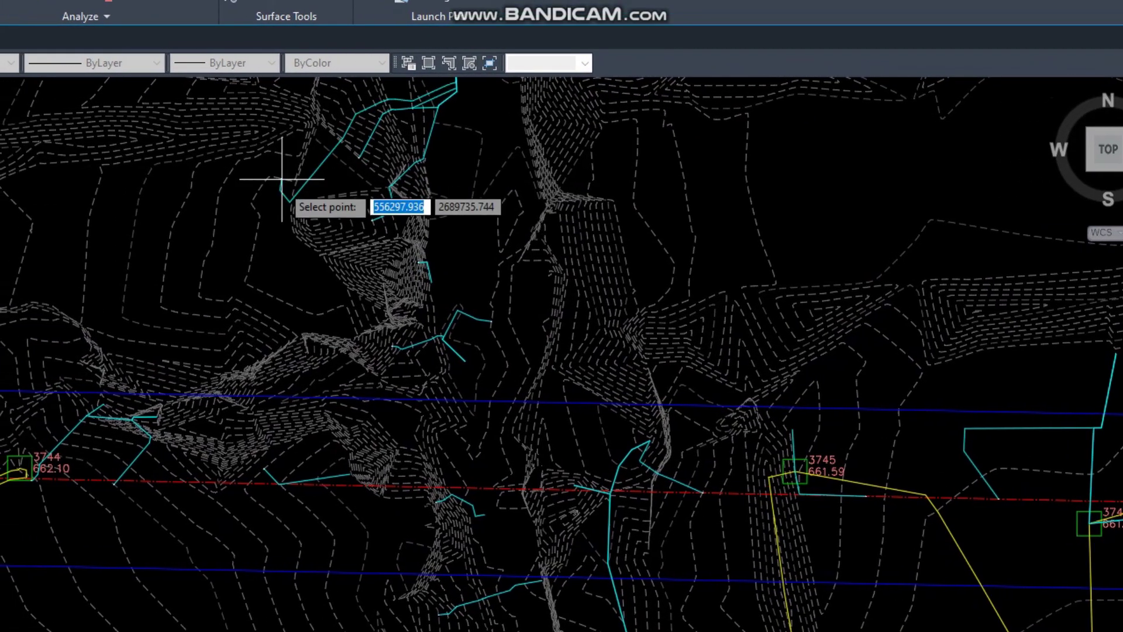
click(262, 352)
click(209, 365)
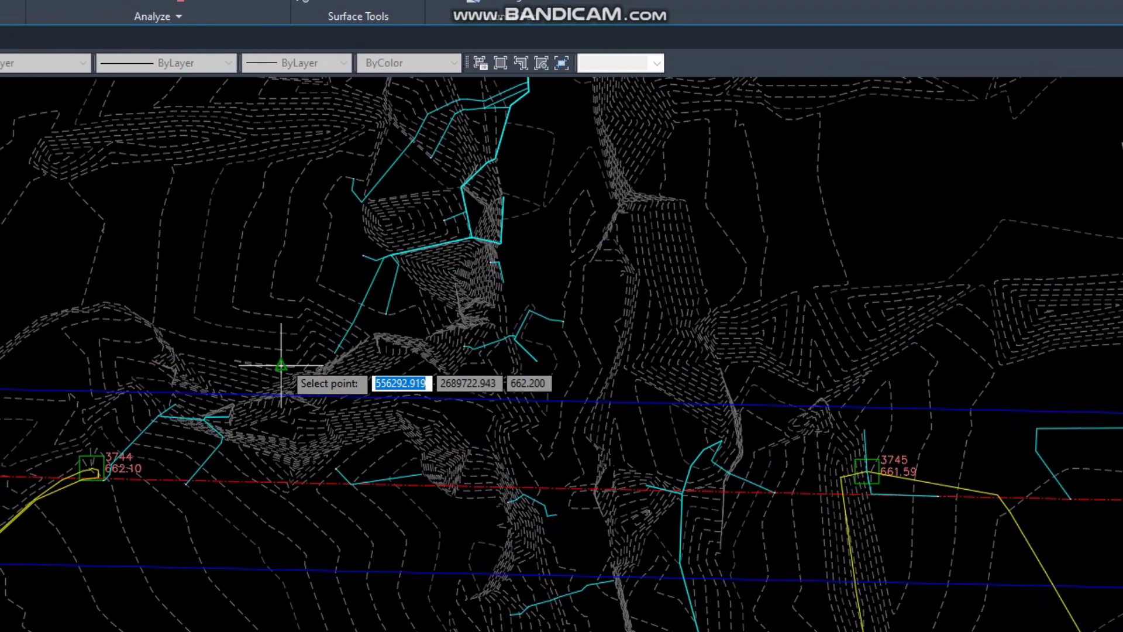
click(126, 339)
- Trace three more water-drop flow paths down the hillside
middle_drag(138, 357, 217, 363)
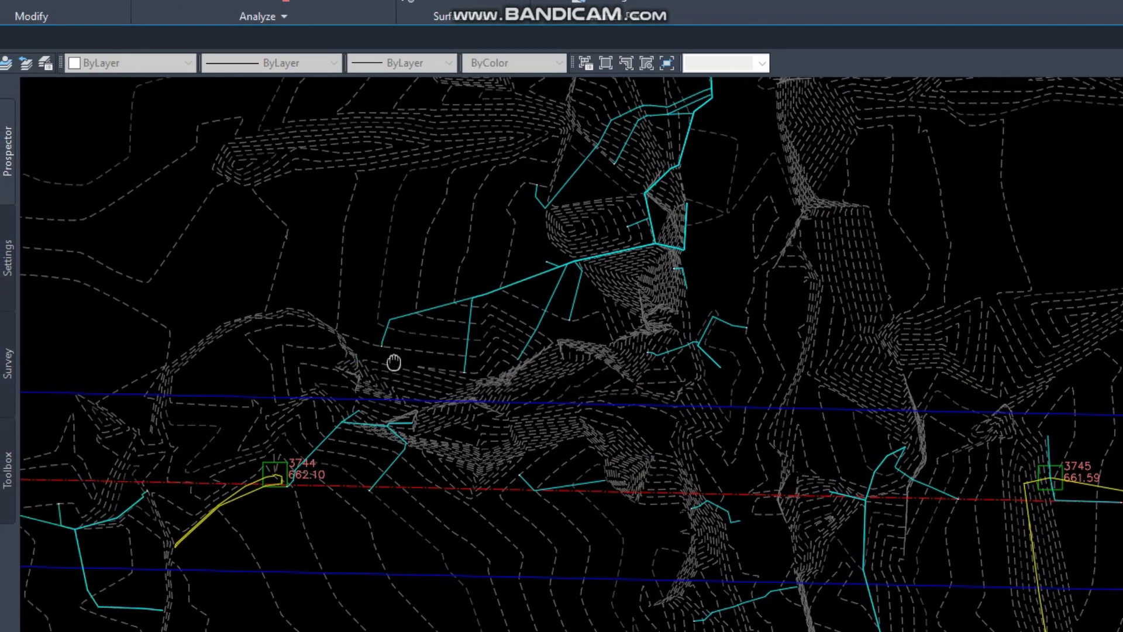
middle_drag(394, 362, 659, 414)
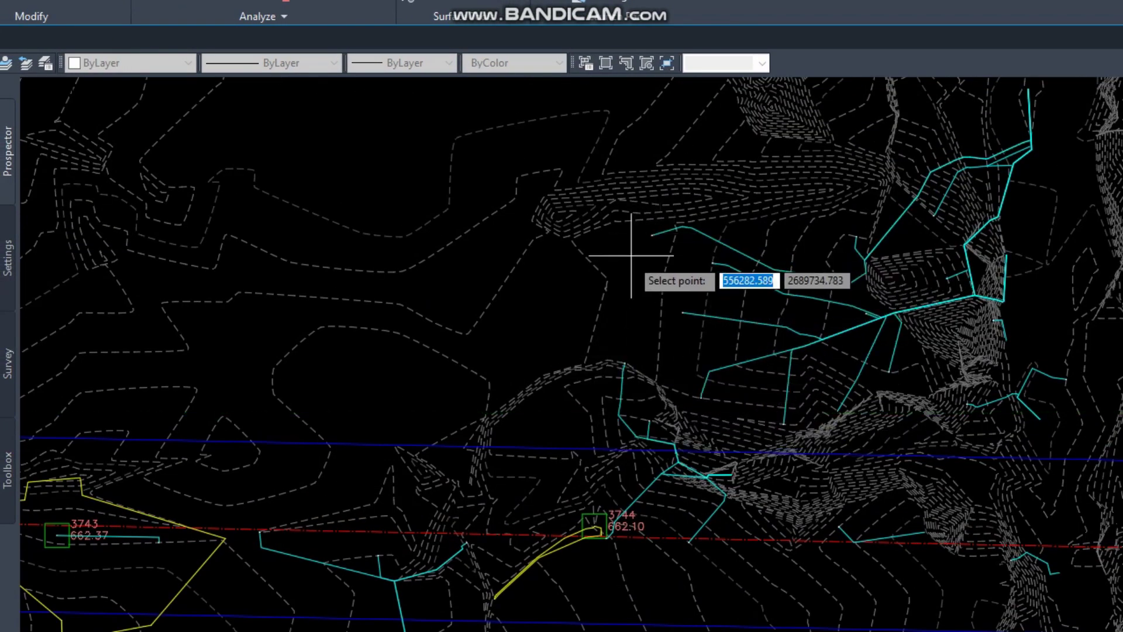
click(638, 280)
click(627, 212)
click(610, 155)
middle_drag(665, 188, 535, 347)
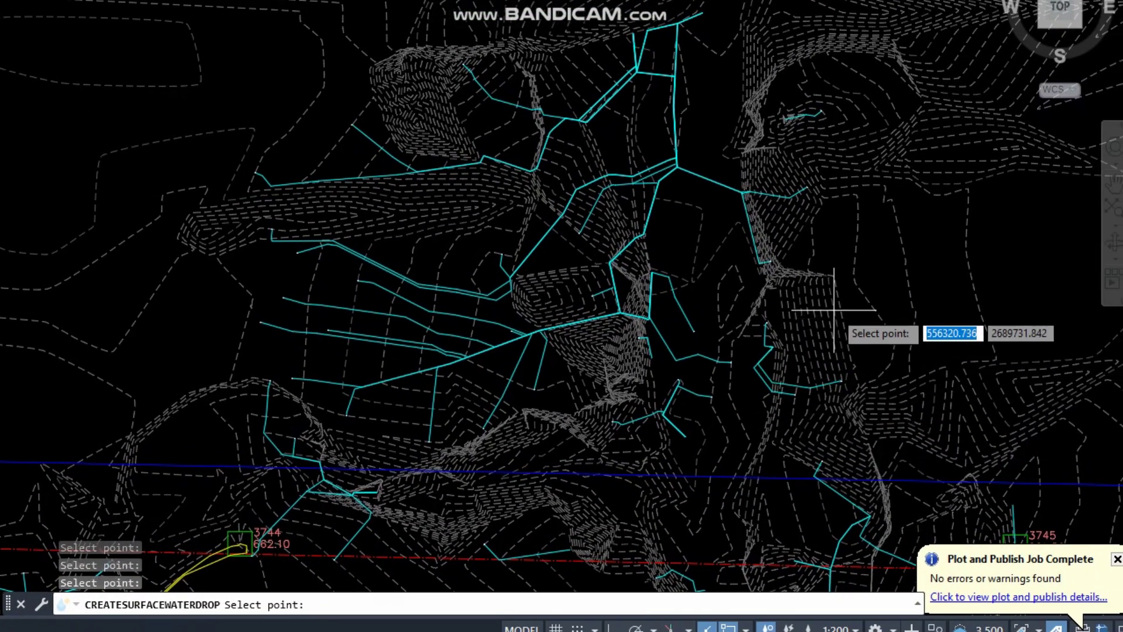
- Add four more water-drop flow paths on another part of the slope, including one higher up
scroll(838, 238, down, 3)
scroll(838, 238, down, 2)
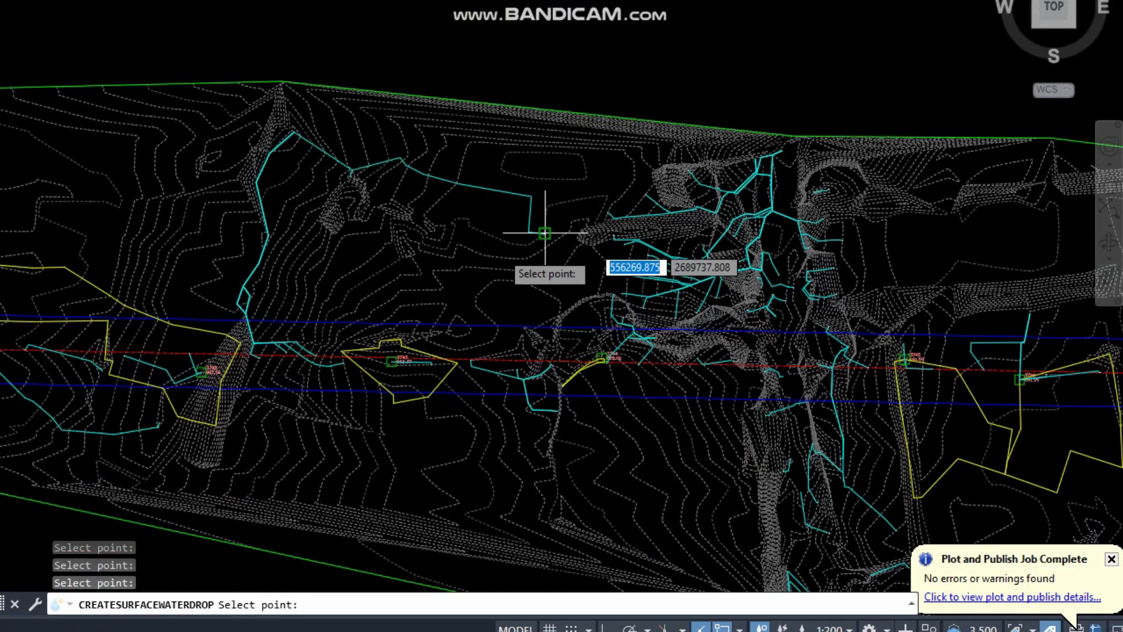
click(339, 279)
click(323, 213)
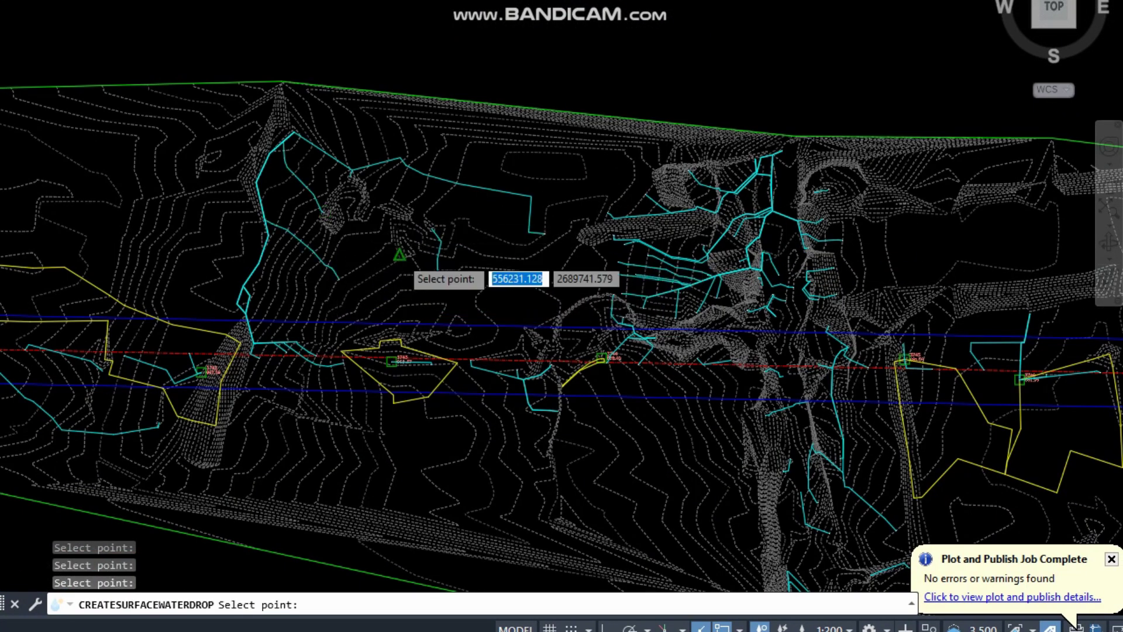
click(398, 255)
click(552, 281)
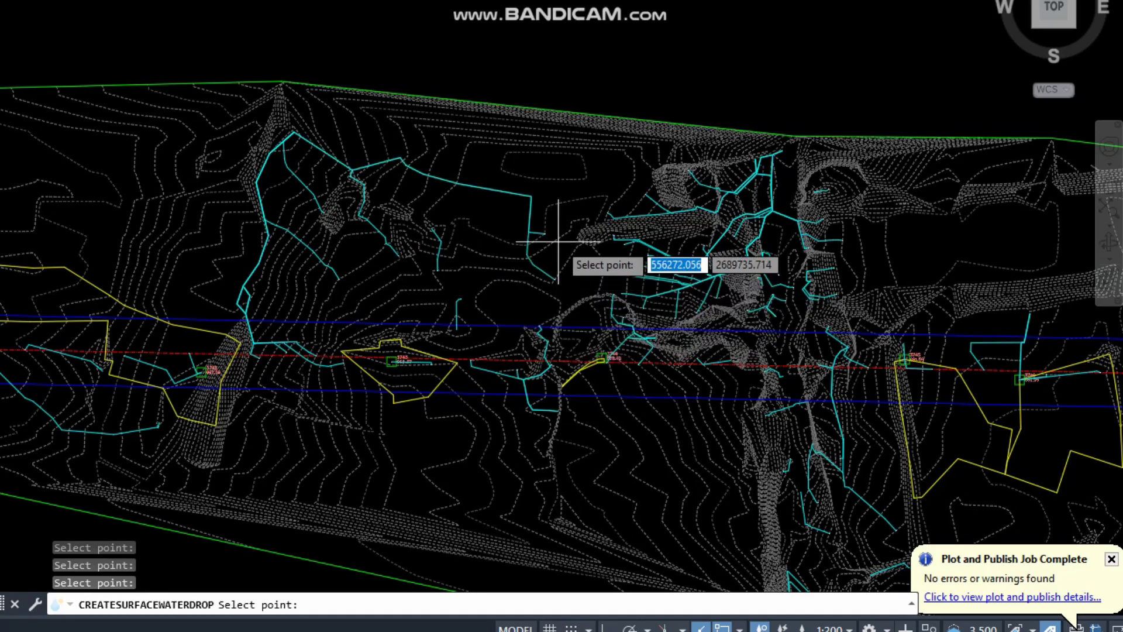
- Trace five flow paths near the corridor's left end by the yellow catchment, then end the command
scroll(558, 241, up, 8)
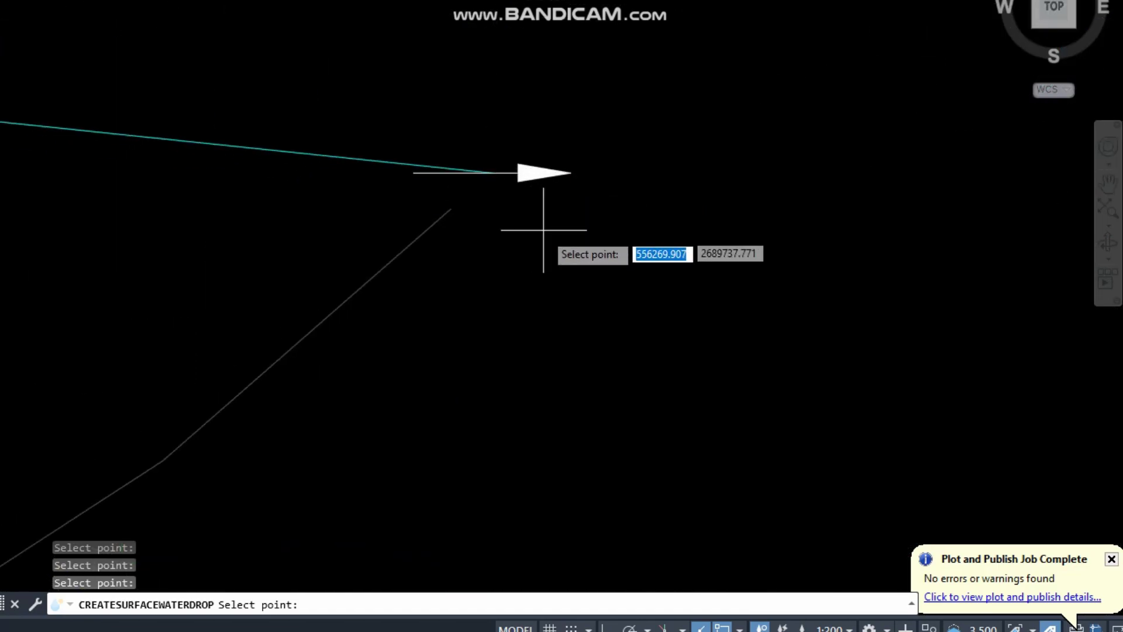
scroll(584, 225, down, 10)
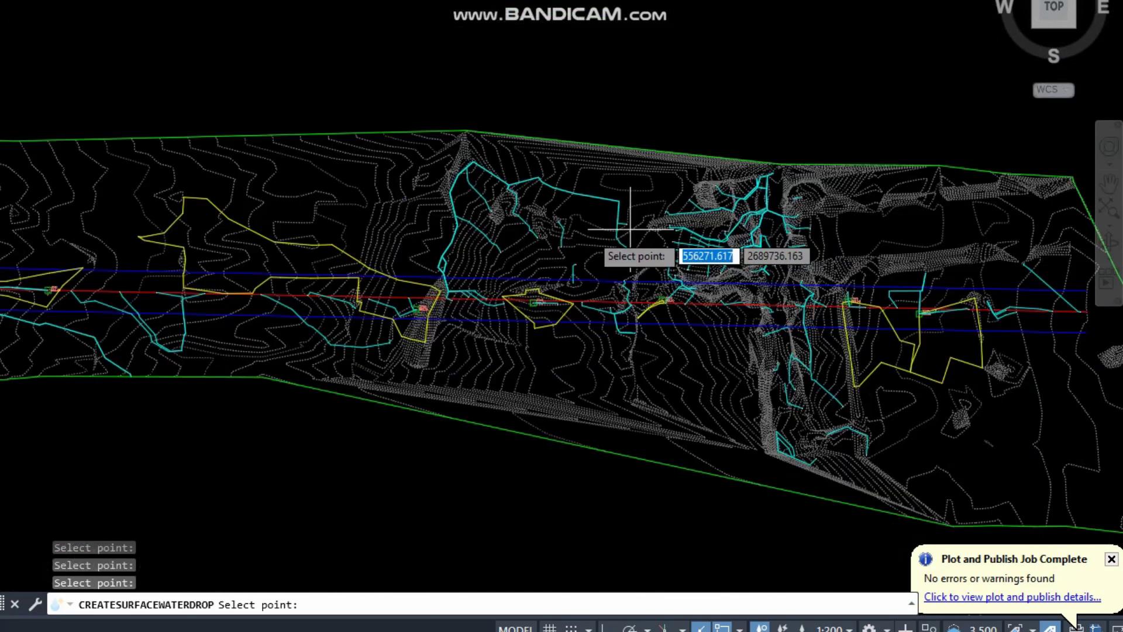
middle_drag(276, 259, 638, 213)
click(318, 157)
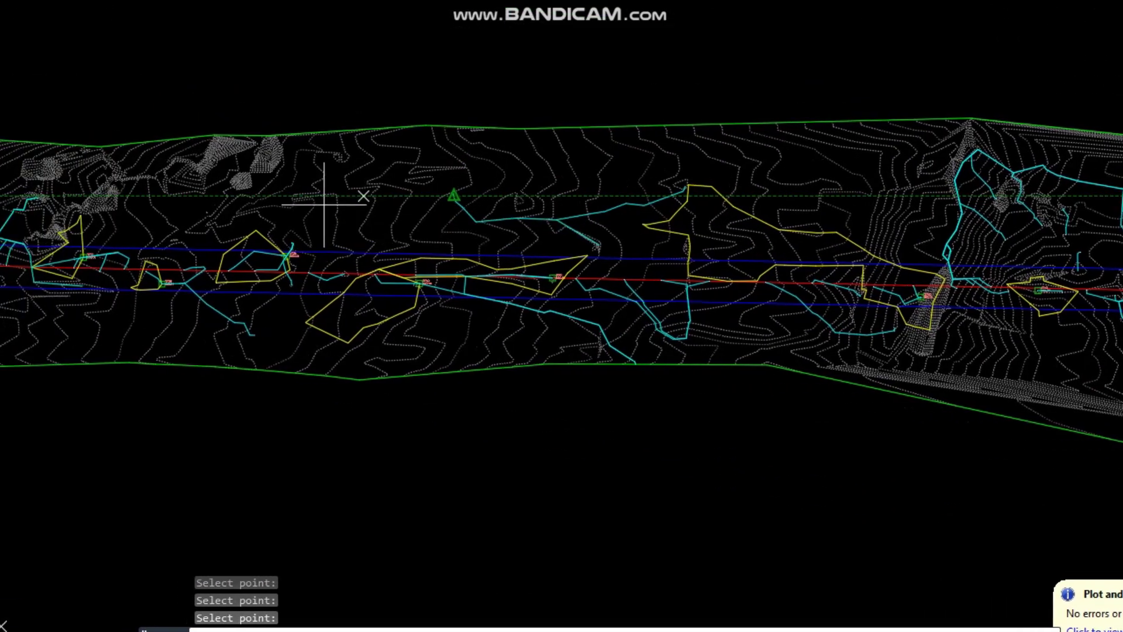
click(161, 164)
click(406, 232)
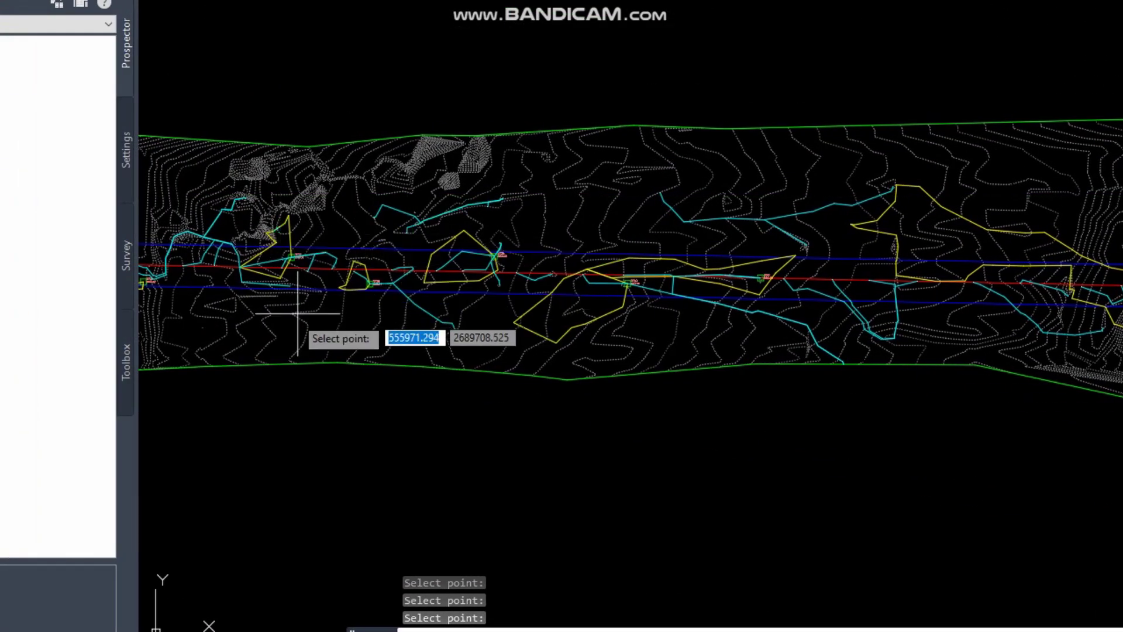
click(293, 314)
click(621, 327)
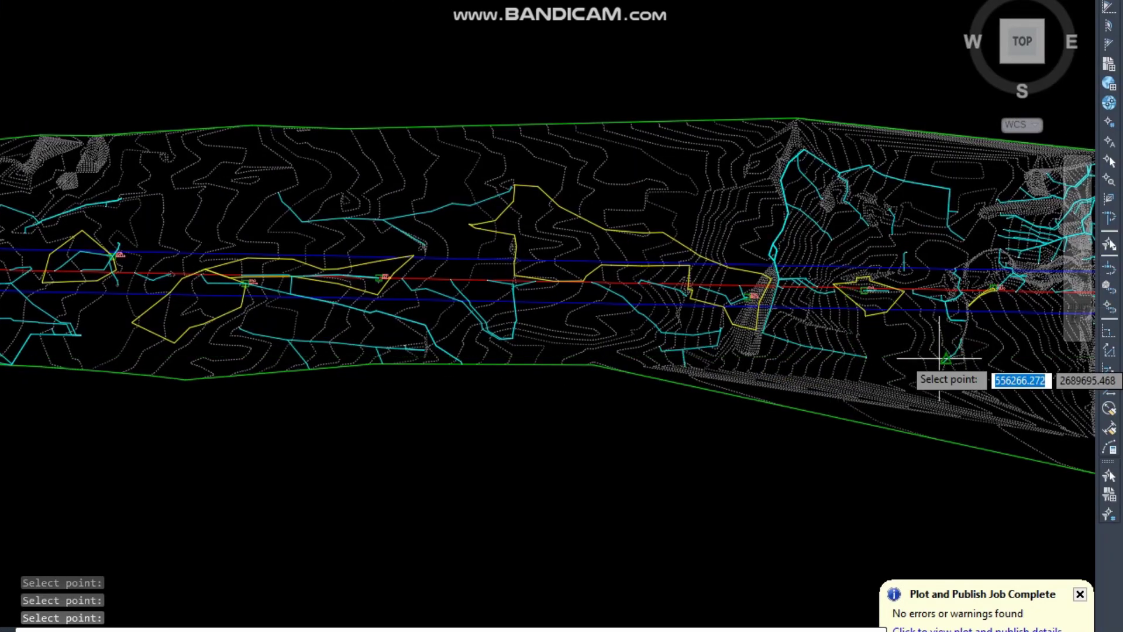
scroll(754, 339, down, 2)
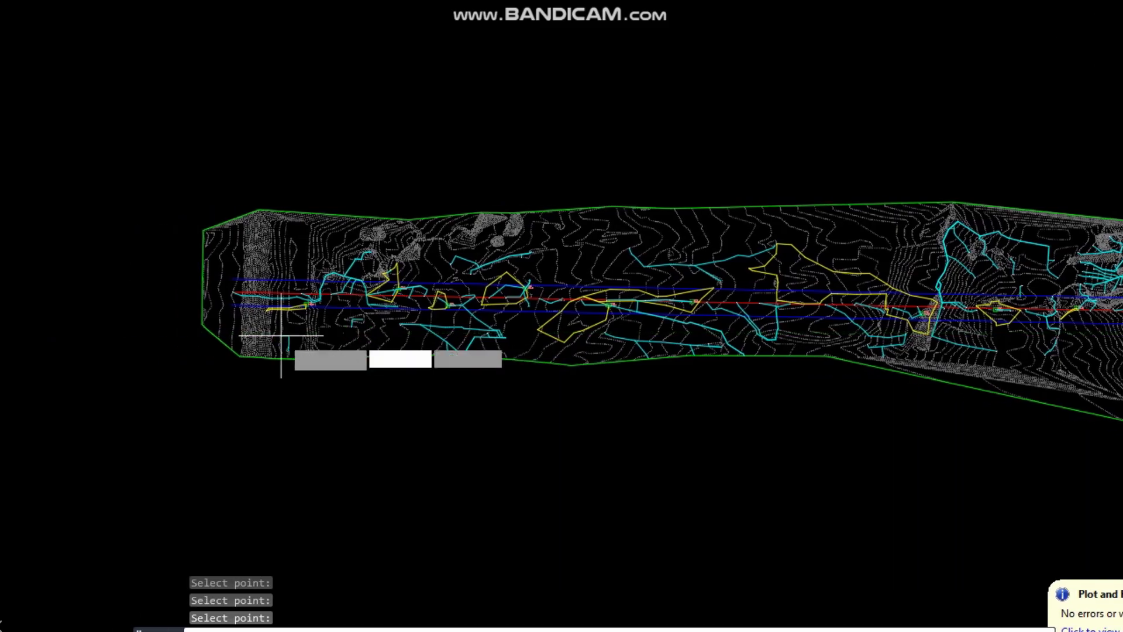
key(Escape)
key(Escape)
scroll(185, 306, up, 5)
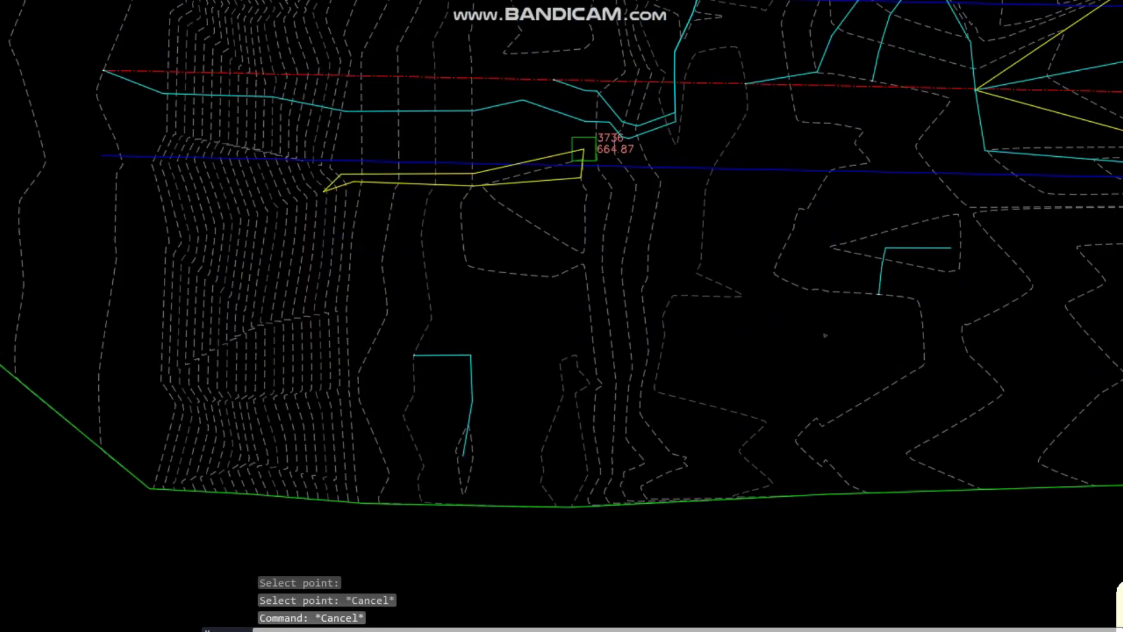
- Switch the annotation scale from 1:200 to 1:1000, then bring the enlarged 3736 label into view
scroll(416, 354, up, 10)
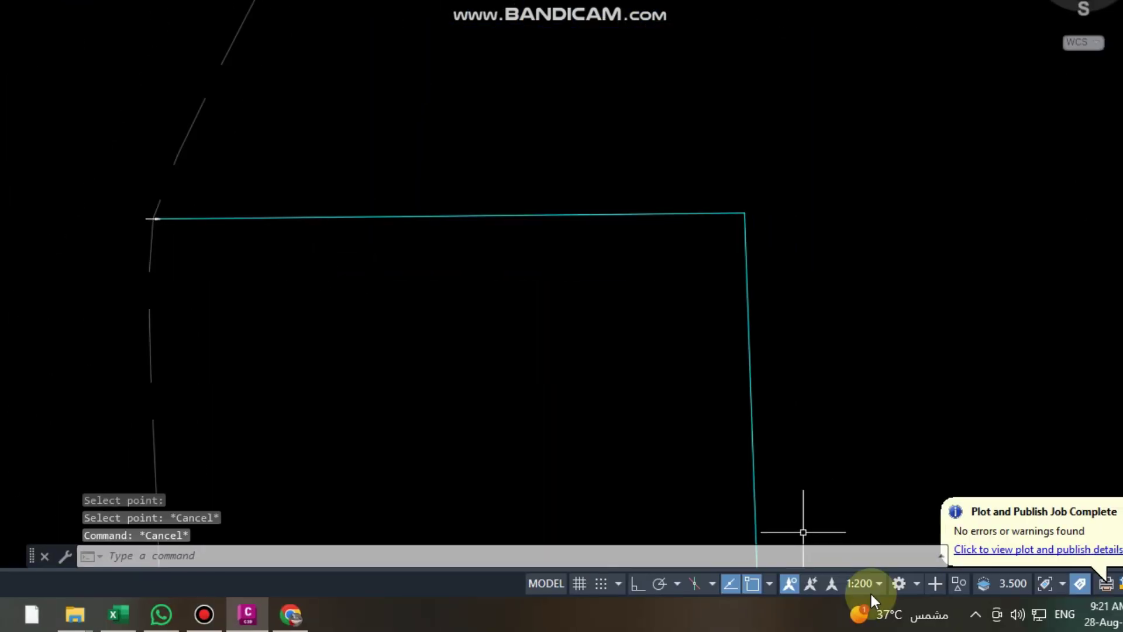
click(879, 584)
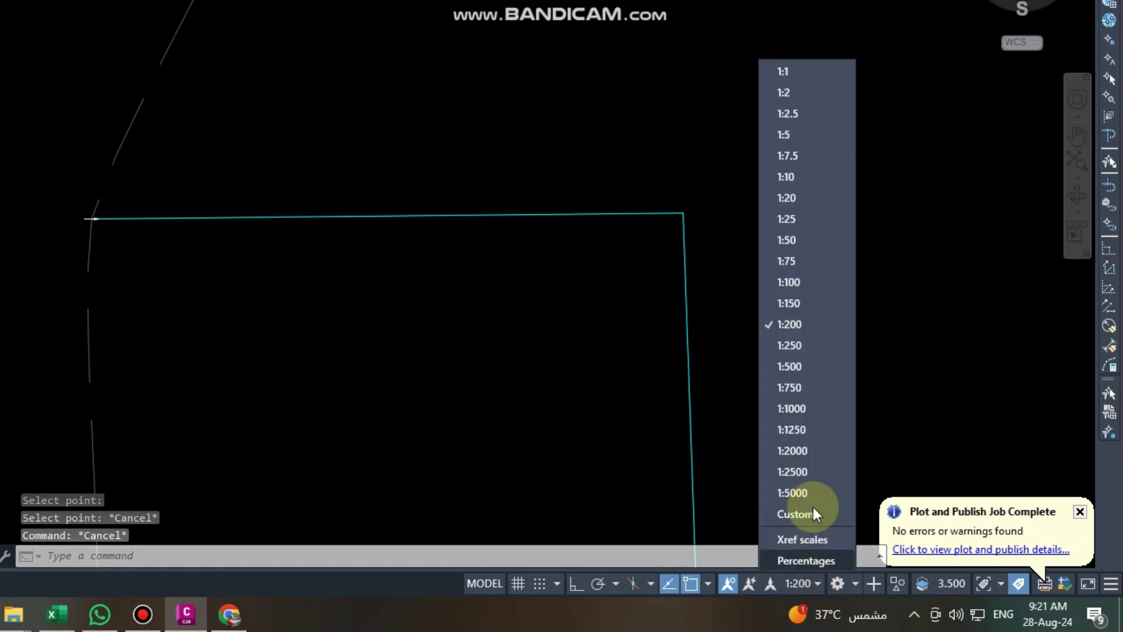
click(811, 412)
scroll(345, 255, down, 4)
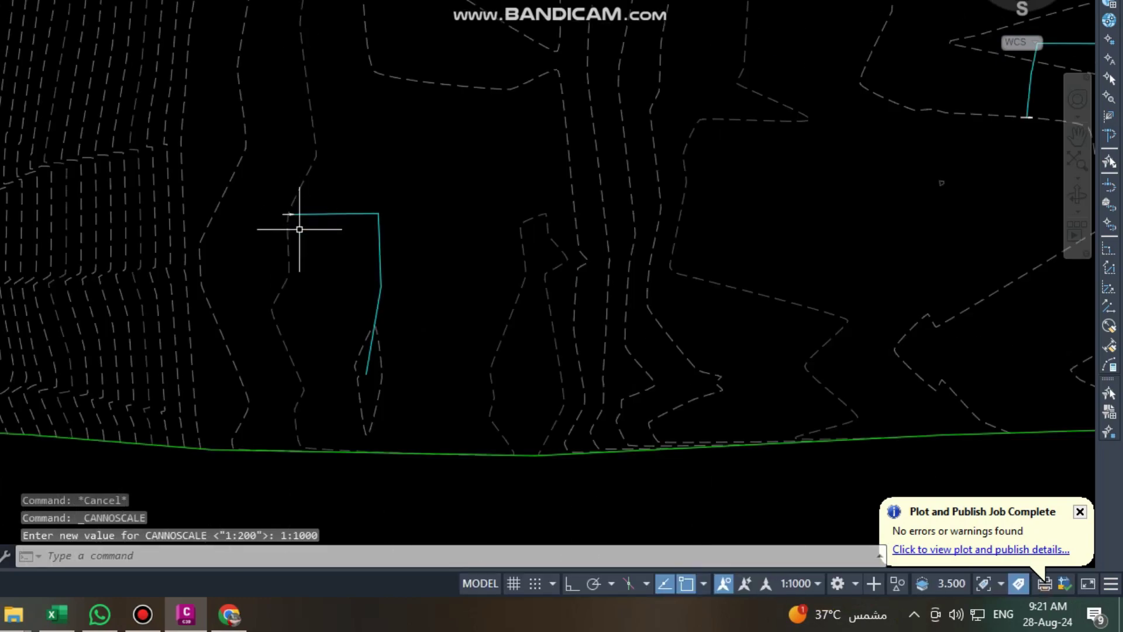
scroll(299, 230, up, 4)
scroll(519, 448, down, 4)
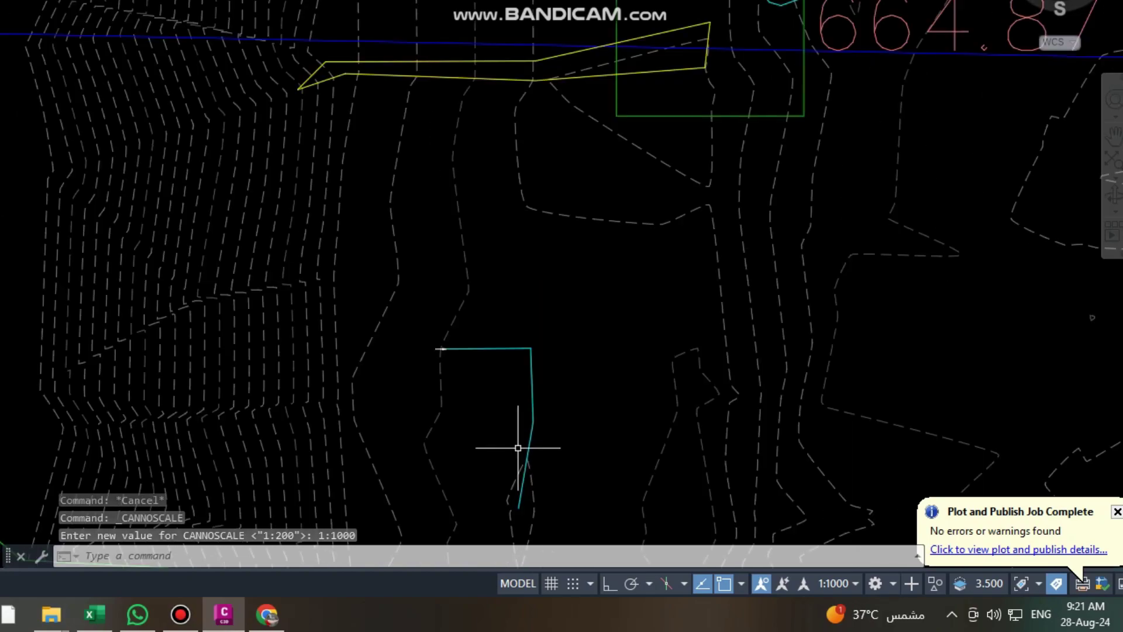
mouse_move(404, 159)
middle_down()
mouse_move(394, 213)
mouse_move(426, 383)
middle_up()
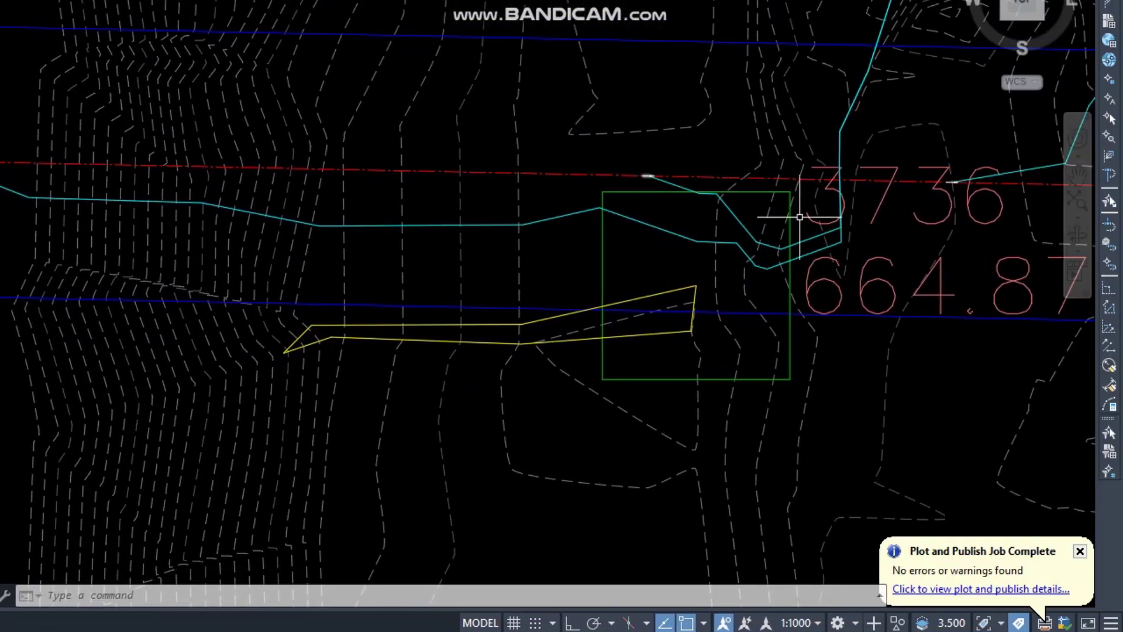
middle_drag(799, 217, 343, 251)
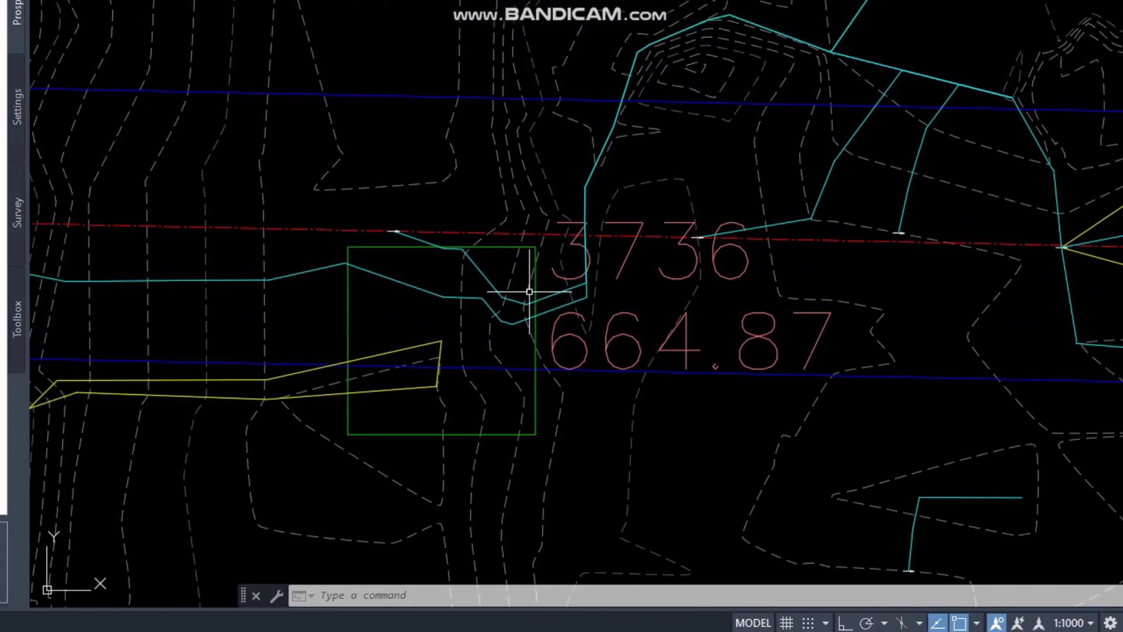
middle_drag(562, 281, 414, 344)
scroll(548, 295, up, 4)
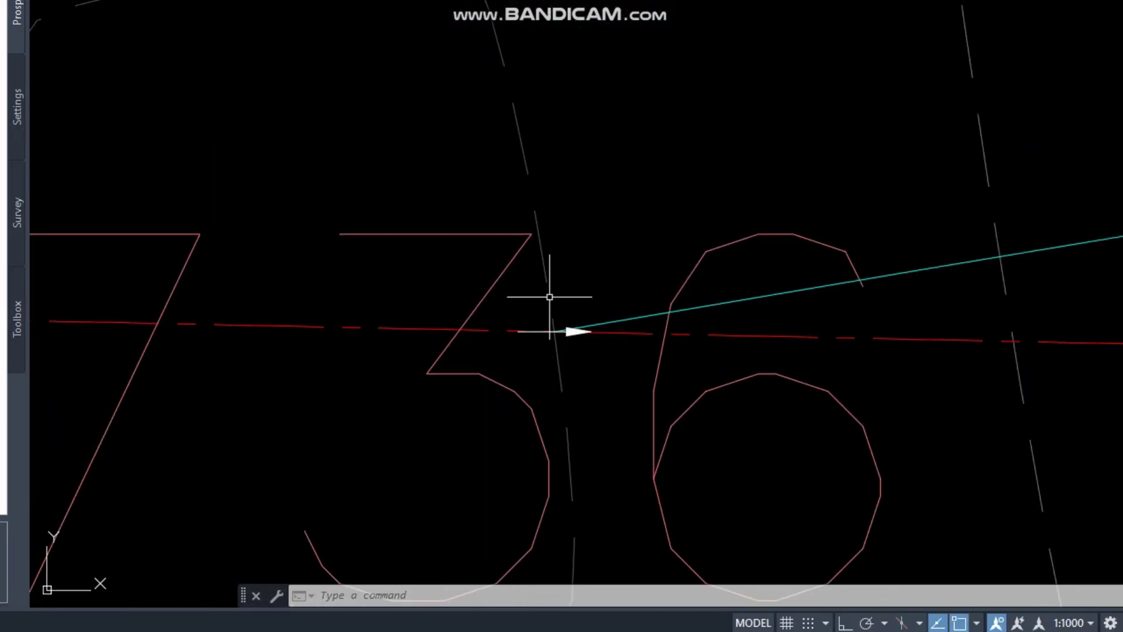
scroll(520, 356, down, 3)
scroll(520, 356, down, 2)
middle_drag(884, 71, 742, 377)
scroll(774, 252, up, 9)
scroll(783, 274, down, 6)
middle_drag(679, 312, 749, 244)
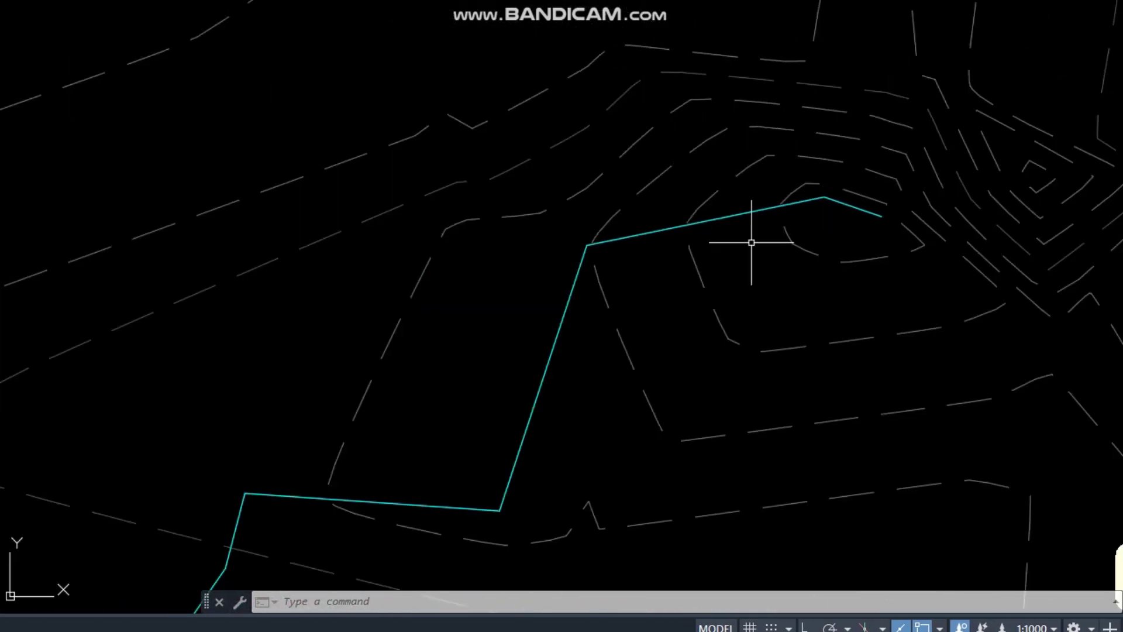
scroll(749, 243, down, 2)
middle_drag(404, 573, 576, 401)
middle_drag(24, 602, 241, 311)
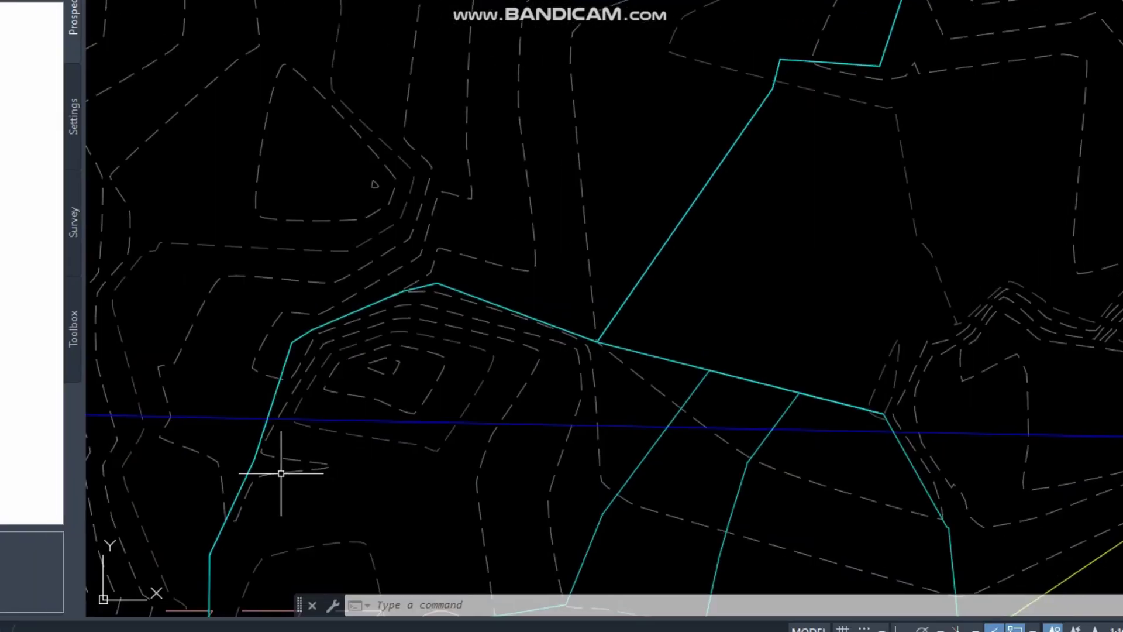
scroll(363, 406, down, 6)
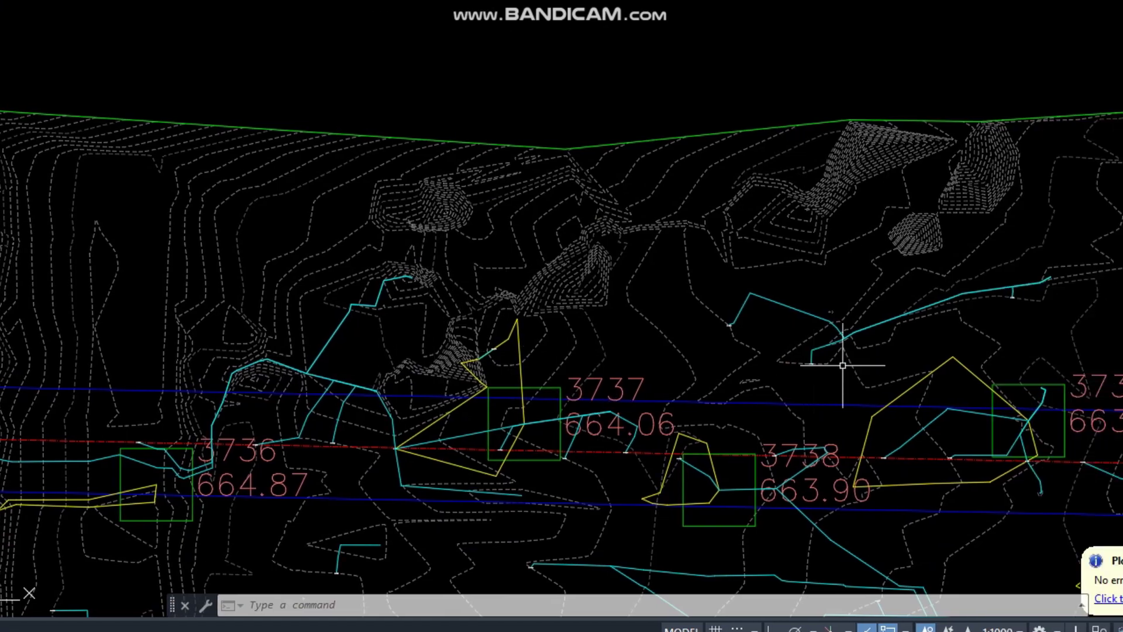
scroll(673, 263, up, 6)
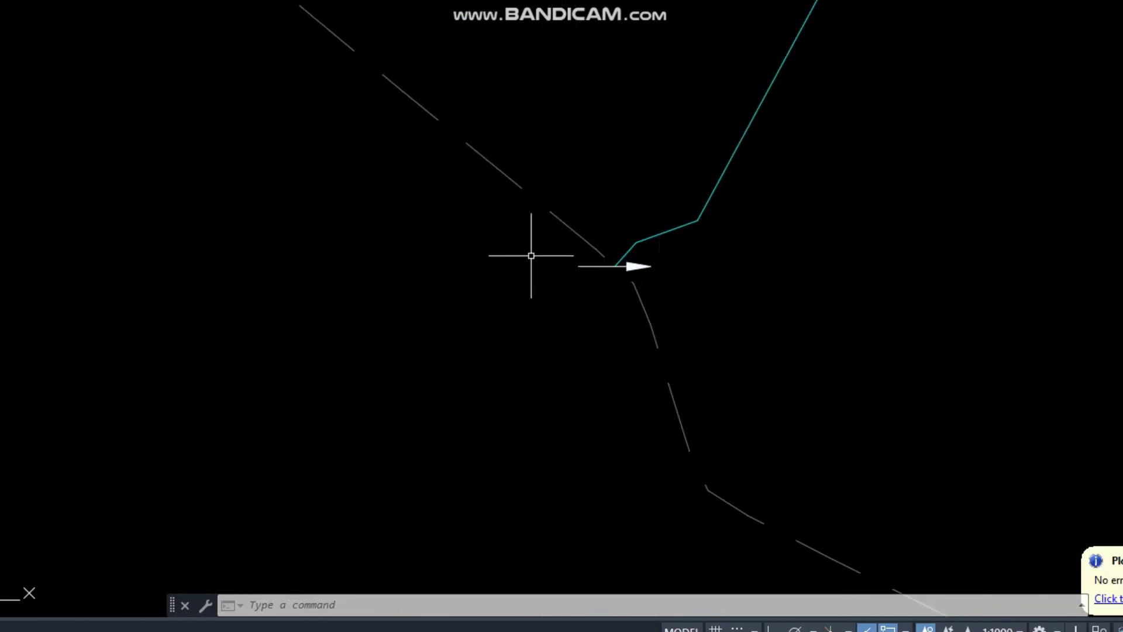
scroll(531, 256, down, 8)
scroll(722, 242, down, 5)
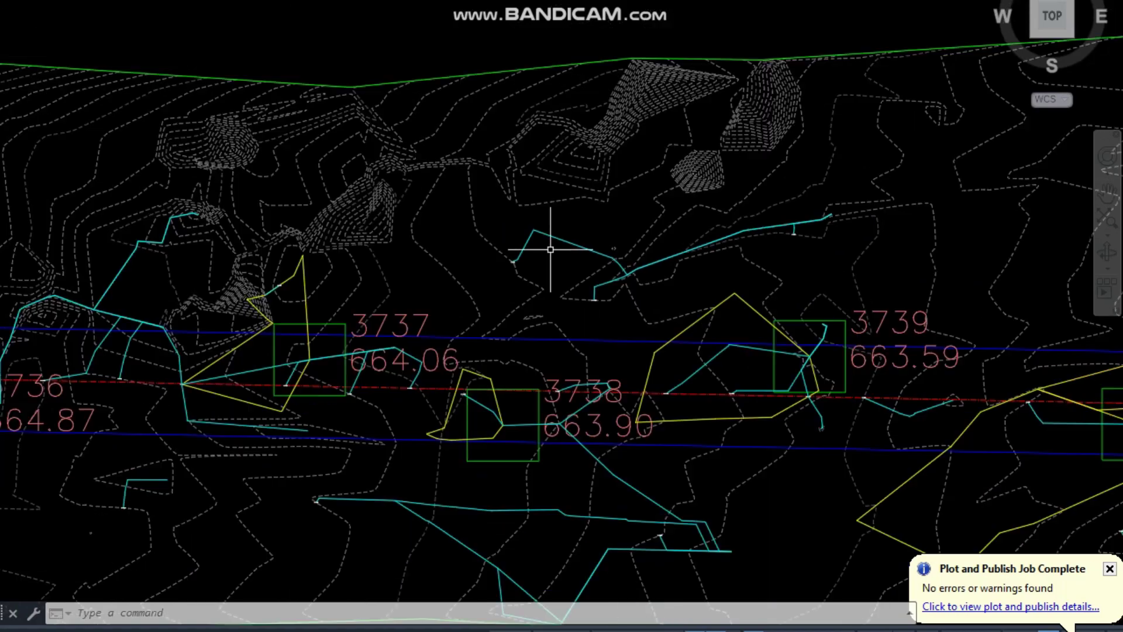
middle_drag(642, 266, 411, 177)
scroll(398, 231, down, 2)
middle_drag(373, 237, 474, 217)
key(Escape)
middle_drag(673, 234, 433, 232)
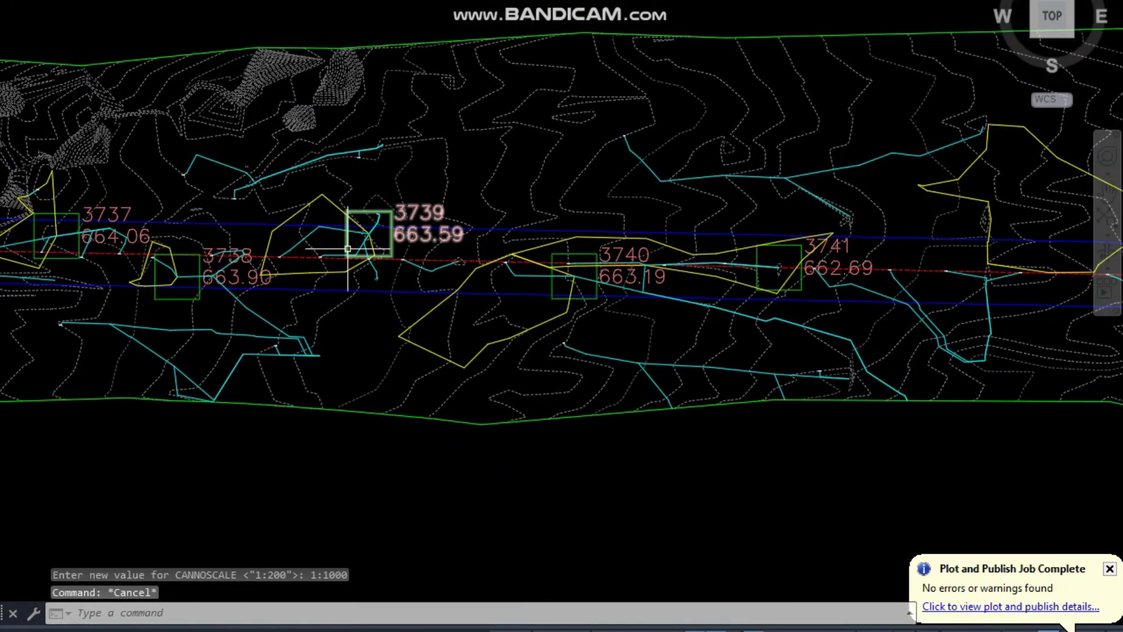
key(Escape)
scroll(433, 232, up, 5)
scroll(414, 220, down, 2)
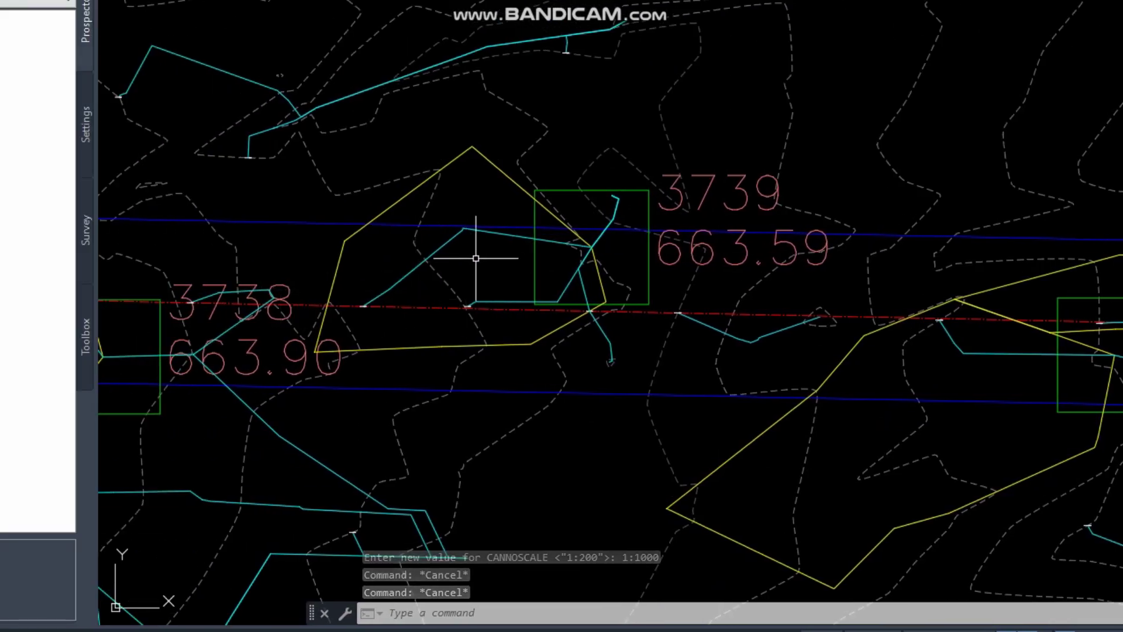
middle_drag(476, 257, 702, 245)
scroll(807, 70, up, 5)
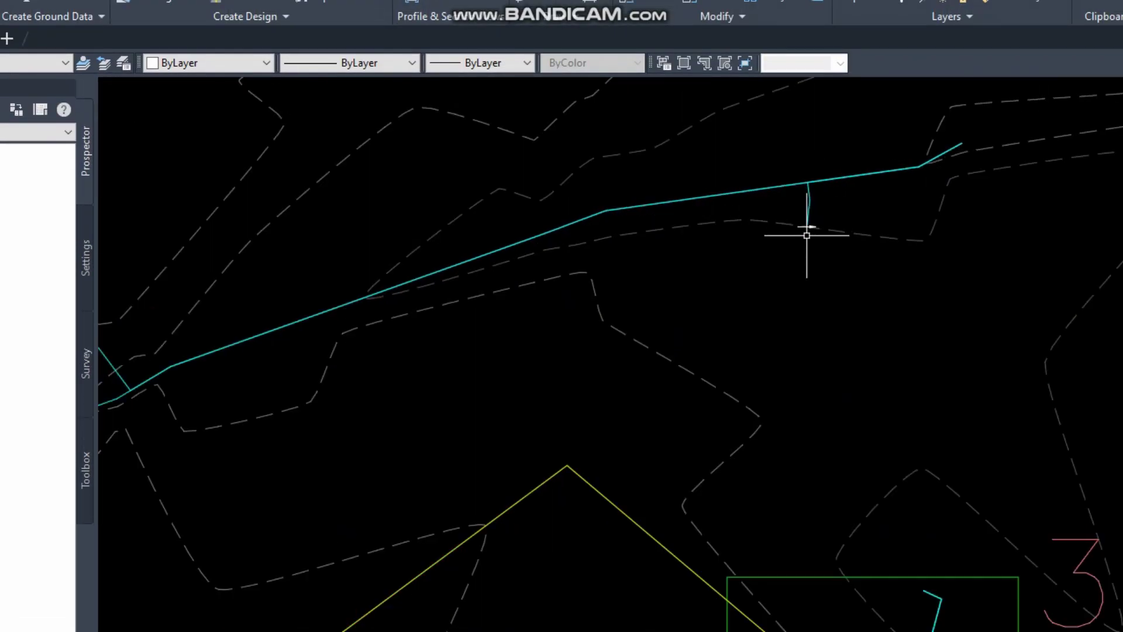
scroll(810, 275, down, 5)
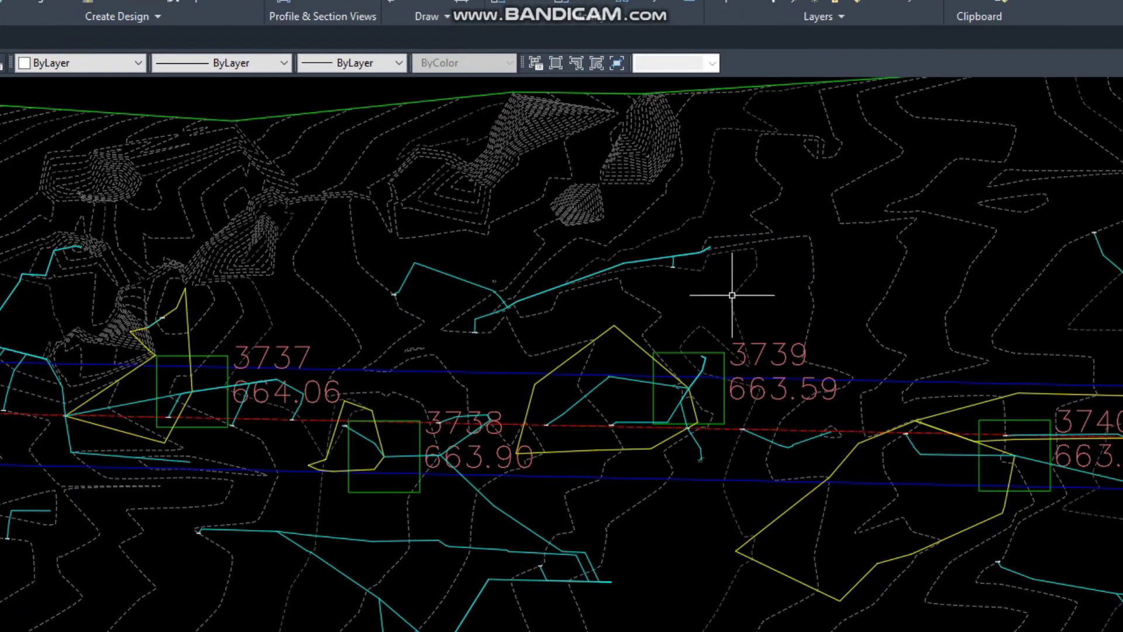
middle_drag(824, 391, 639, 373)
scroll(602, 467, down, 4)
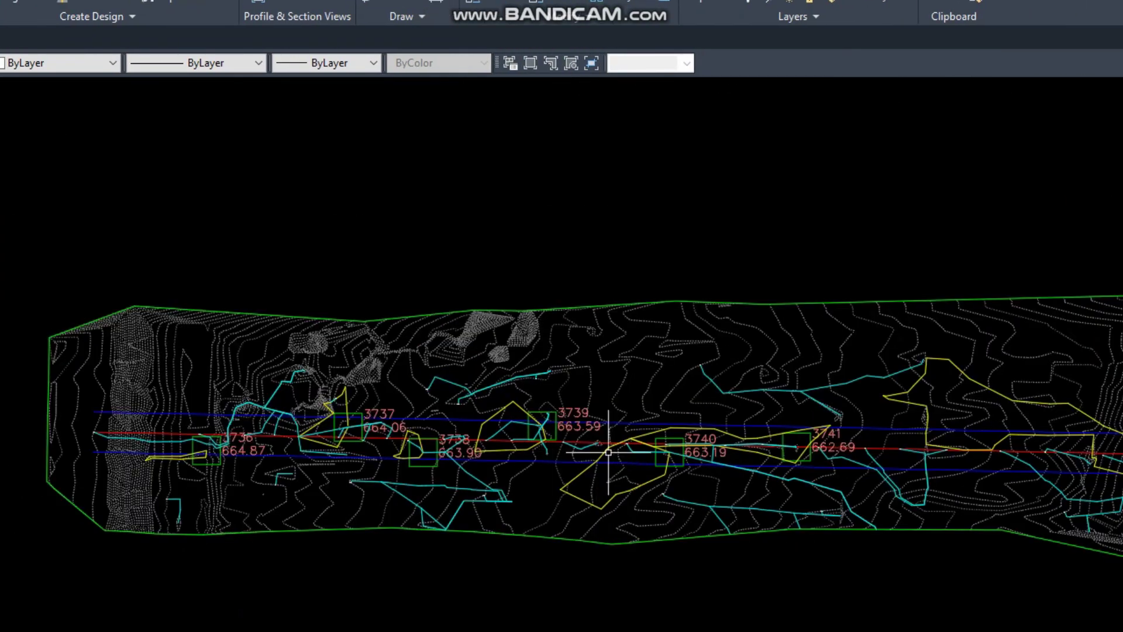
scroll(608, 452, up, 4)
scroll(496, 434, down, 6)
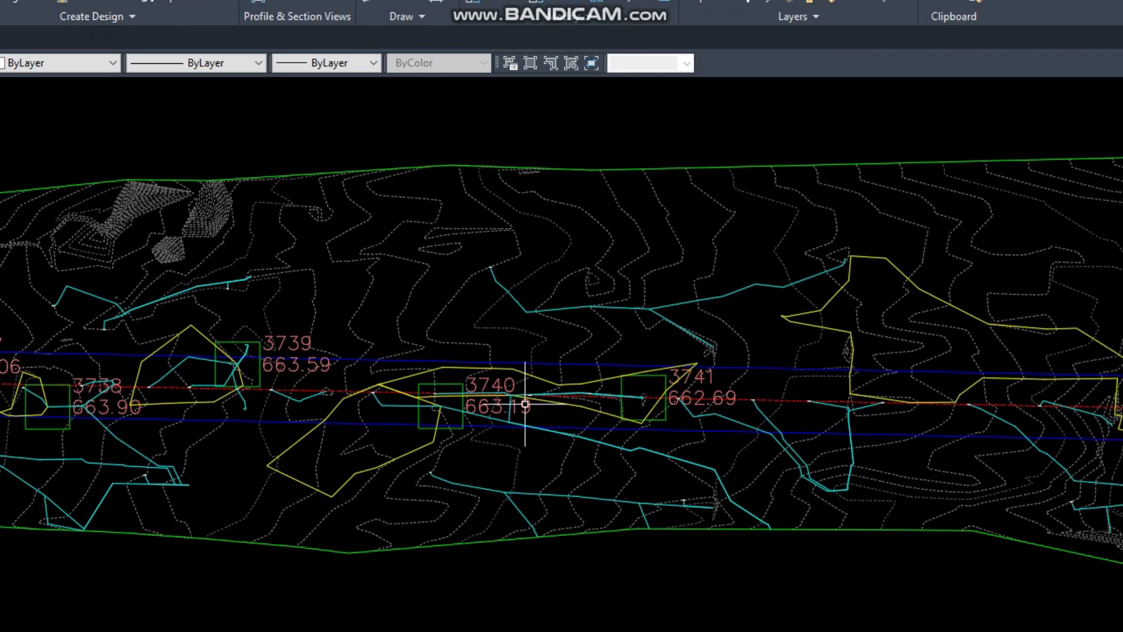
scroll(742, 398, up, 4)
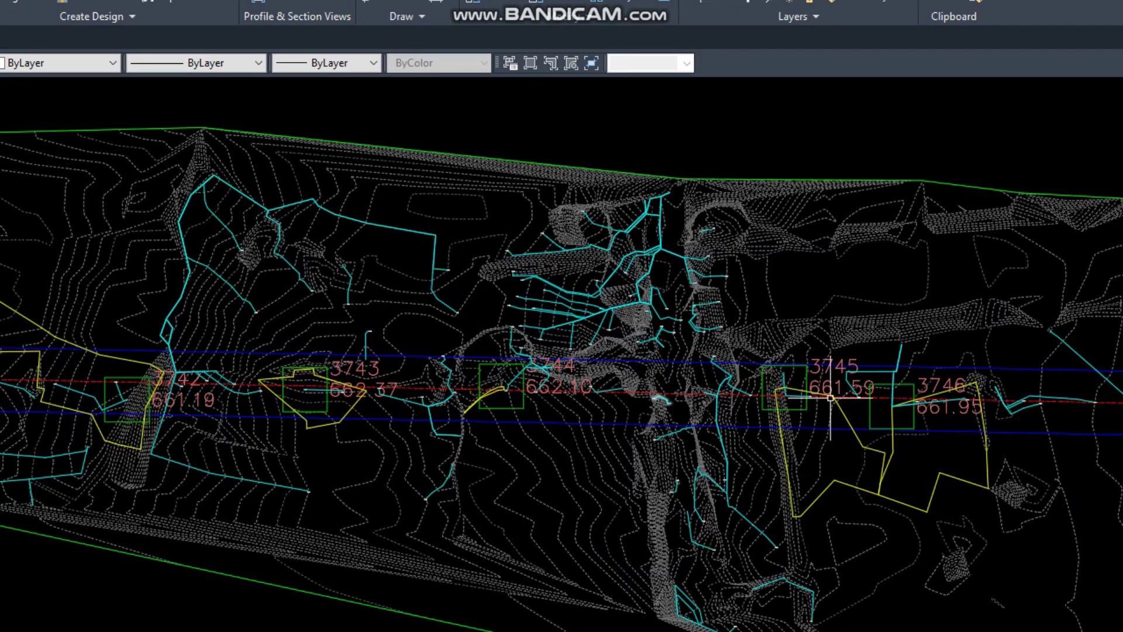
scroll(830, 398, down, 6)
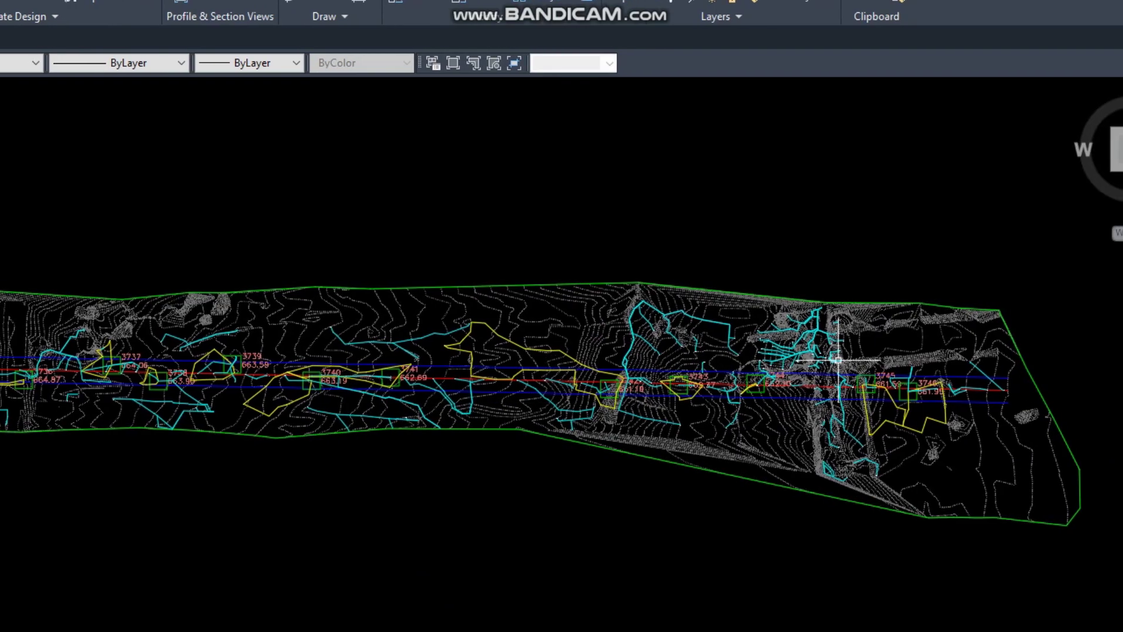
scroll(901, 354, up, 6)
mouse_move(841, 360)
middle_down()
mouse_move(527, 321)
mouse_move(477, 342)
middle_up()
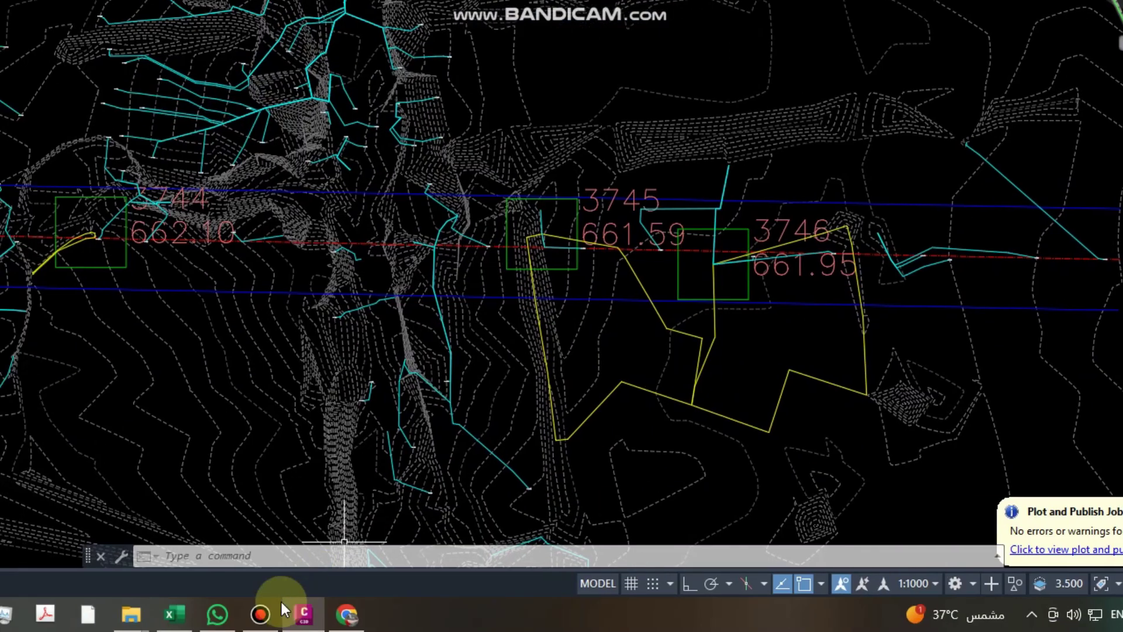